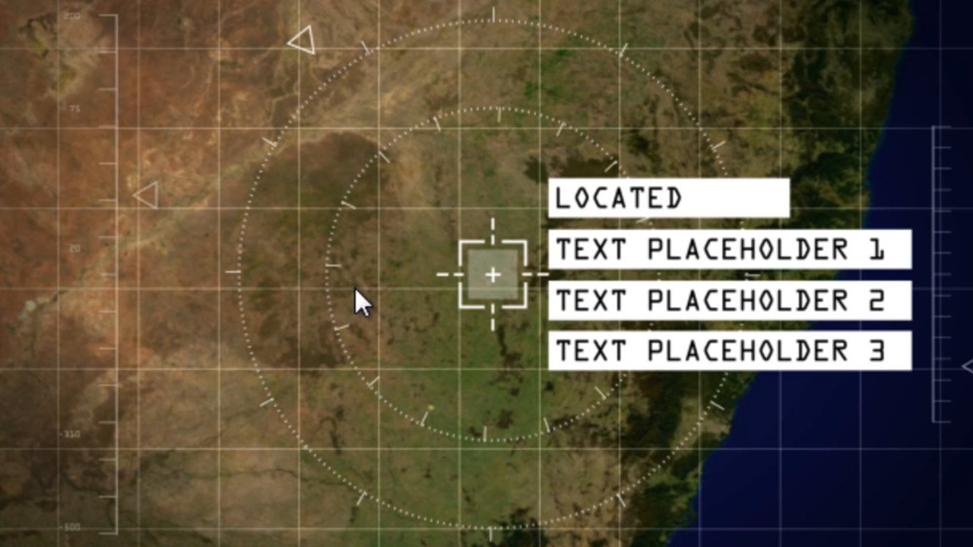
Create a new 300 x 300 px composition with a 10-second duration.
{"action": "right_click", "coordinate": [178, 157]}
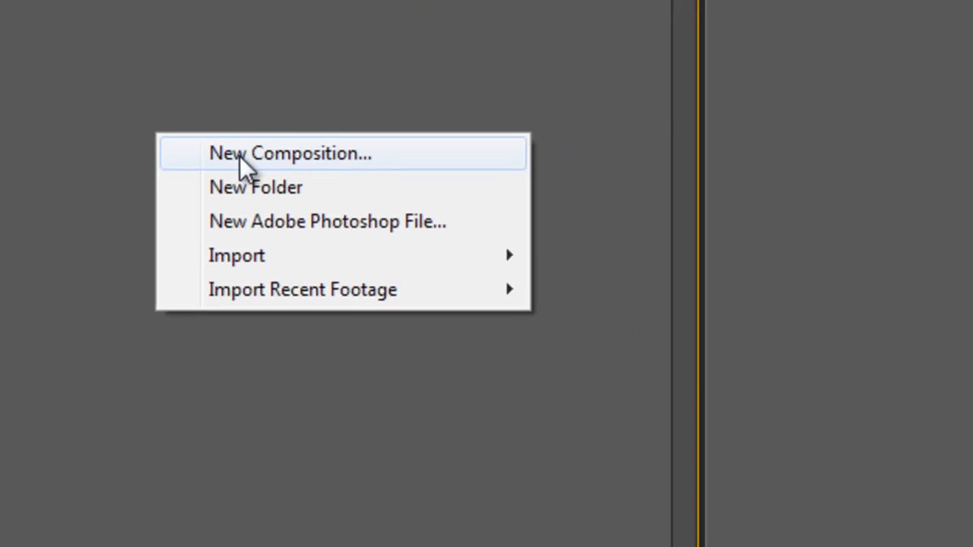
{"action": "left_click", "coordinate": [239, 156]}
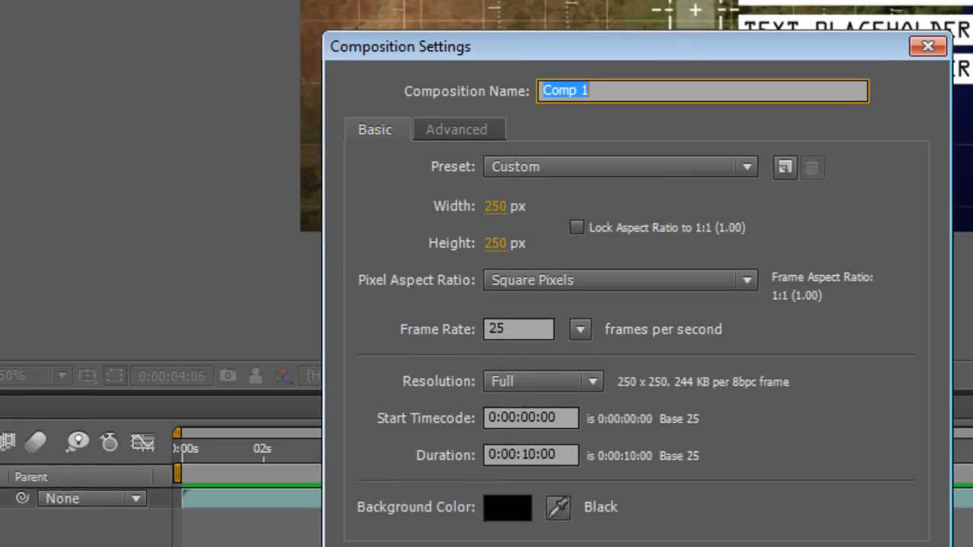
{"action": "left_click", "coordinate": [335, 176]}
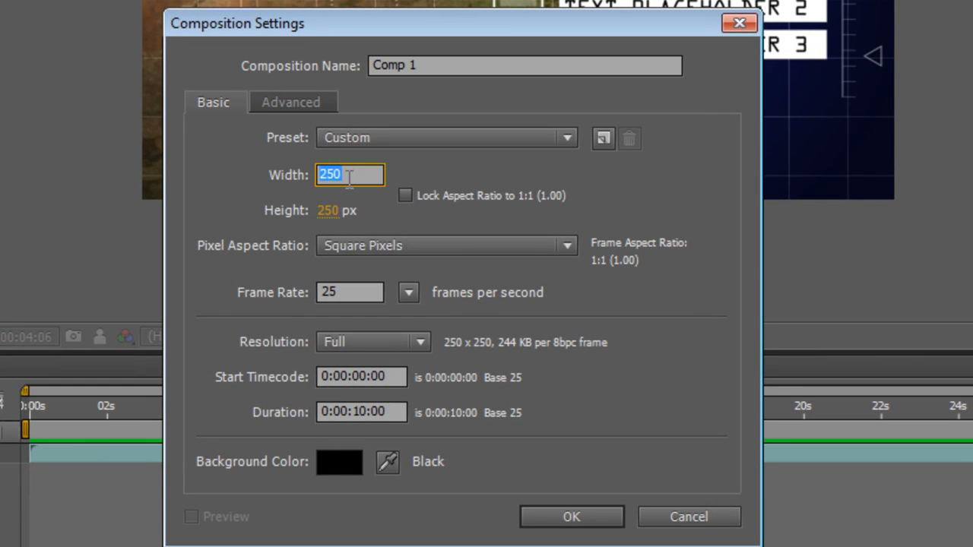
{"action": "type", "text": "300"}
{"action": "key", "text": "Tab"}
{"action": "type", "text": "300"}
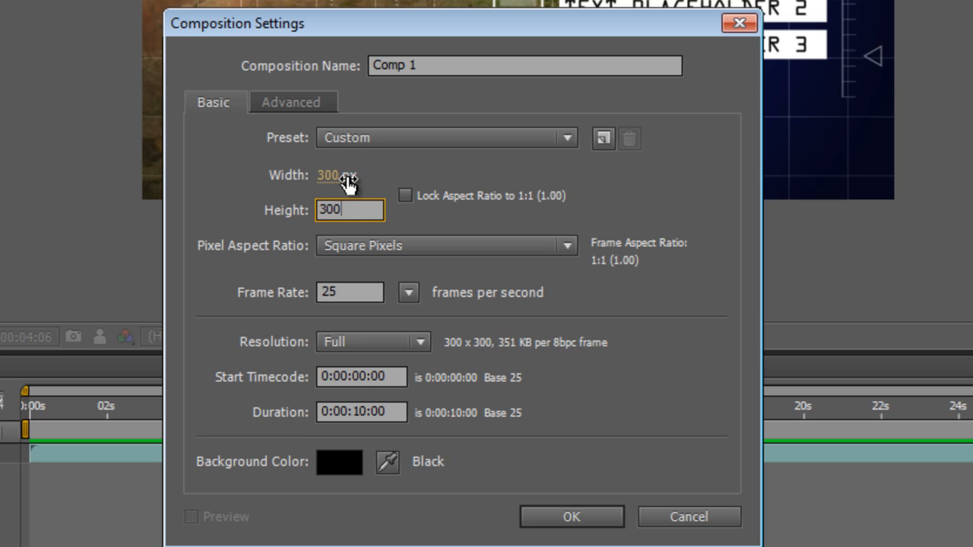
{"action": "left_click", "coordinate": [367, 411]}
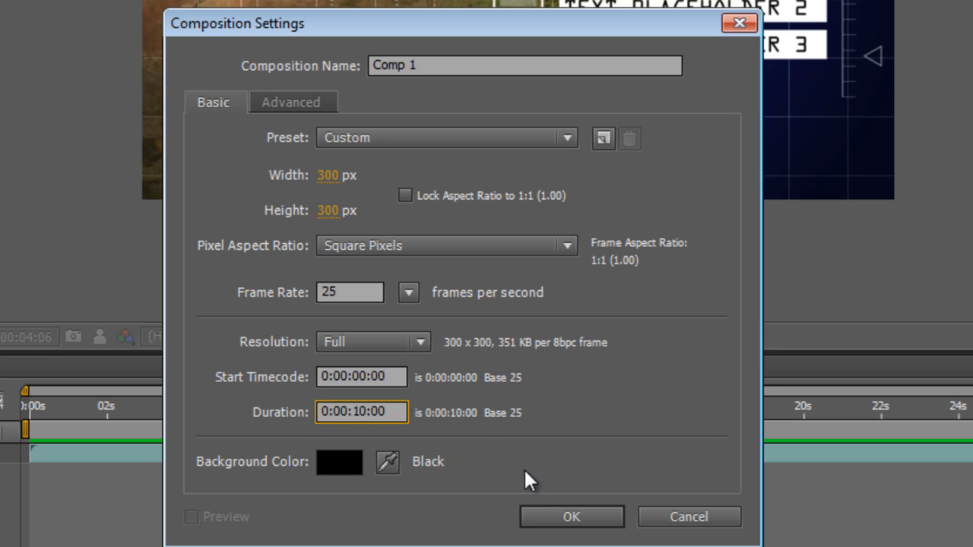
{"action": "left_click", "coordinate": [553, 517]}
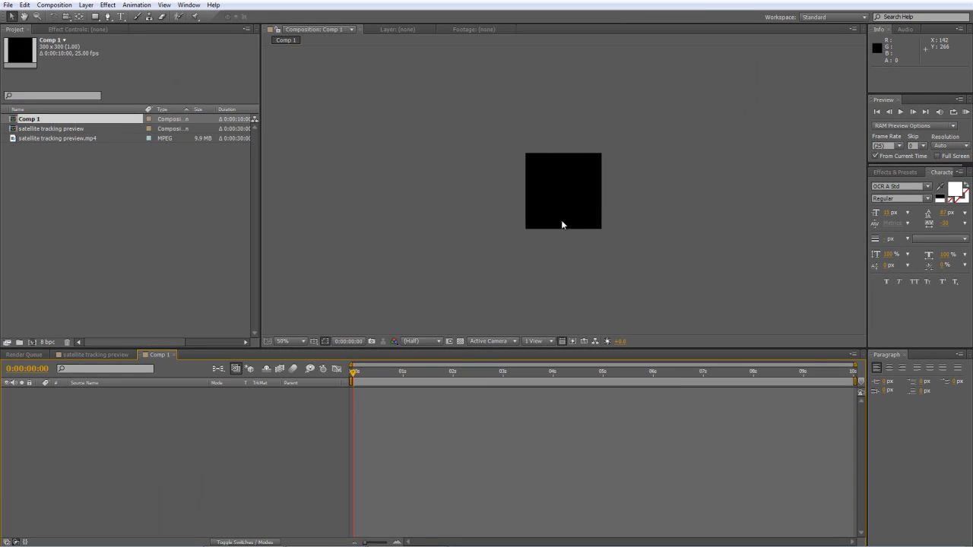
Draw a square about 226 px wide in the middle of the composition with no fill and a white 4 px stroke.
{"action": "key", "text": "/"}
{"action": "left_click", "coordinate": [96, 17]}
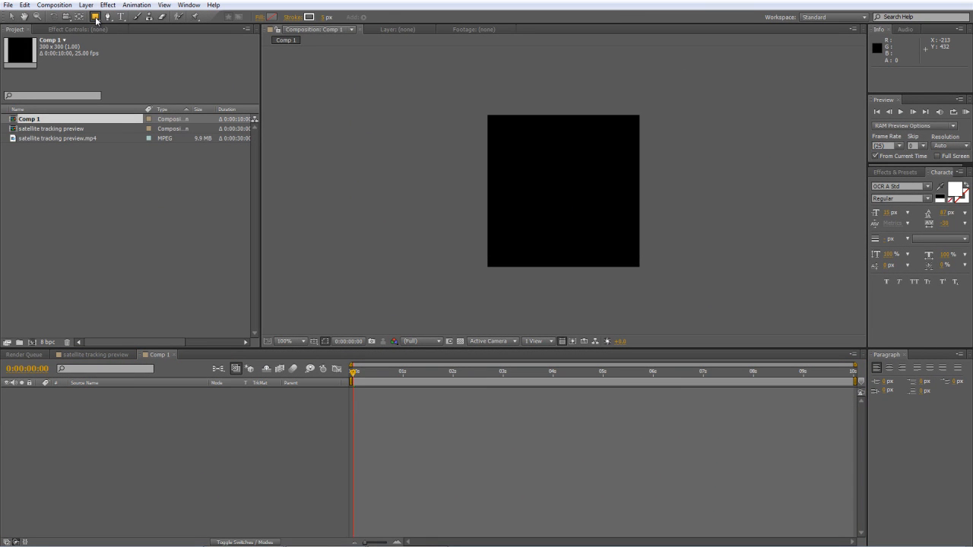
{"action": "left_click", "coordinate": [260, 17]}
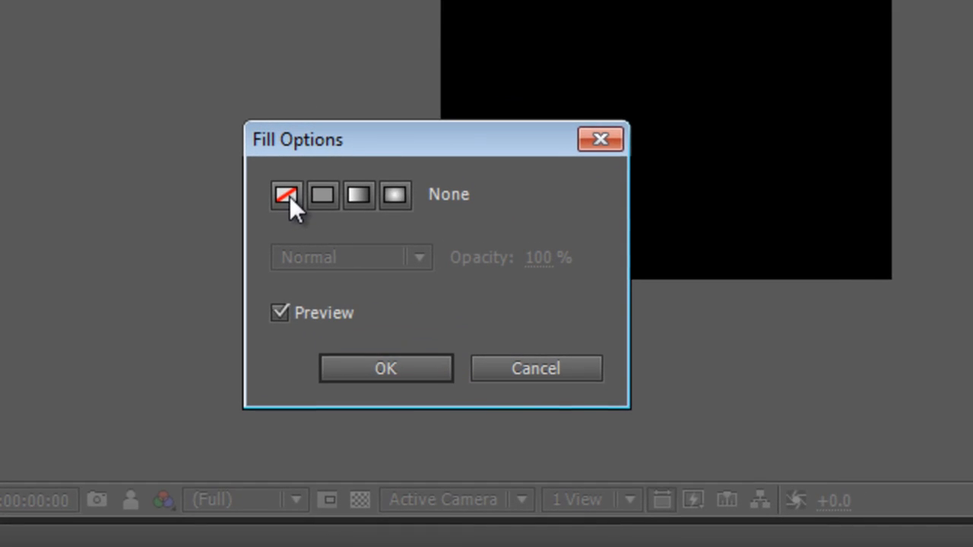
{"action": "left_click", "coordinate": [373, 371]}
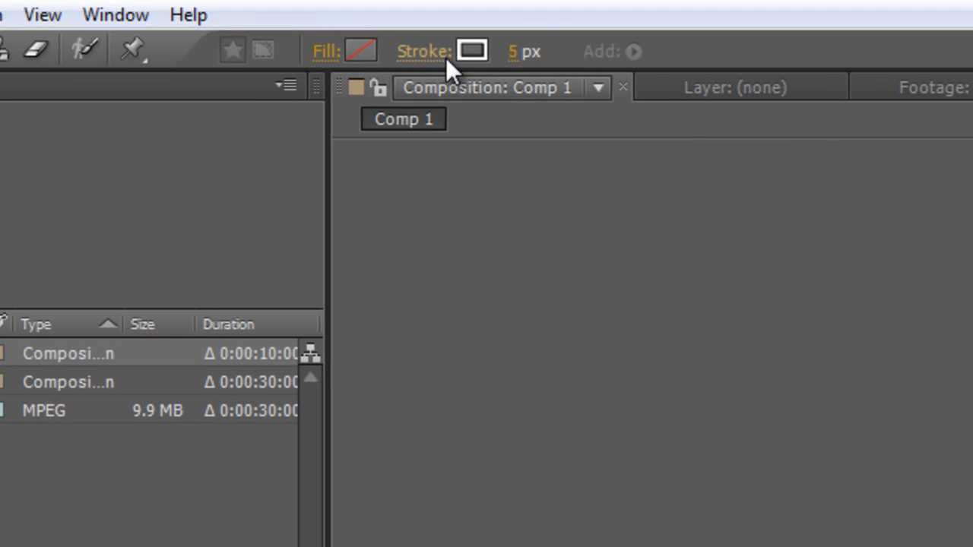
{"action": "left_click", "coordinate": [471, 51]}
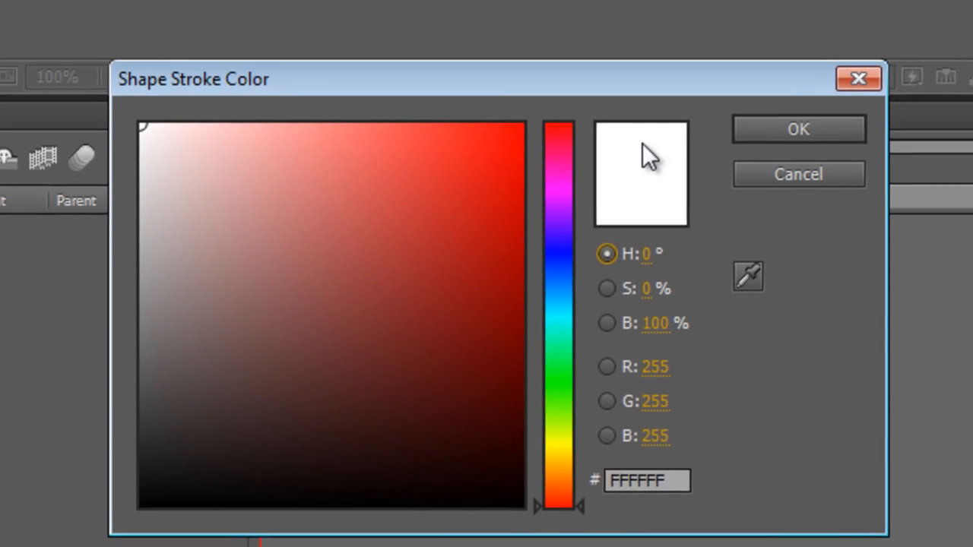
{"action": "left_click", "coordinate": [790, 130]}
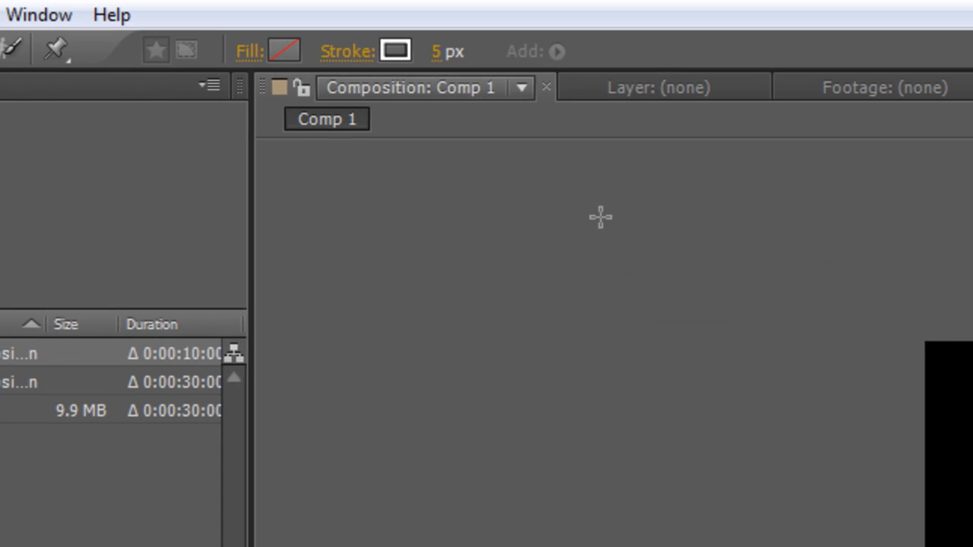
{"action": "left_click", "coordinate": [445, 61]}
{"action": "type", "text": "4"}
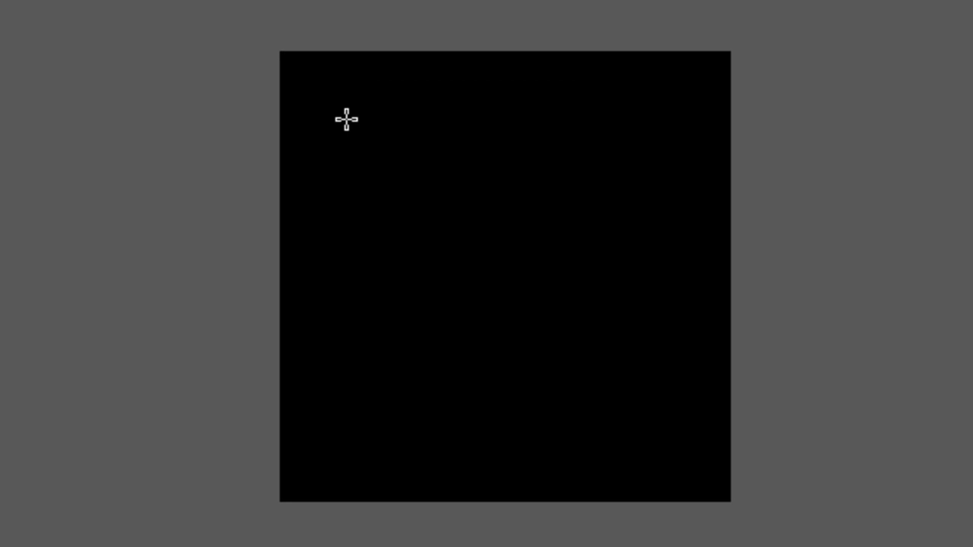
{"action": "left_click_drag", "start_coordinate": [332, 111], "coordinate": [636, 451]}
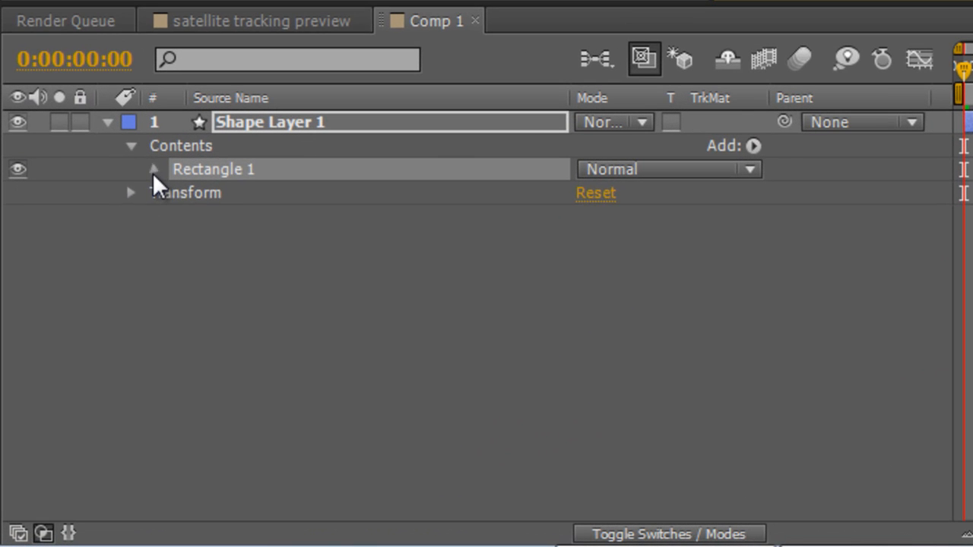
Set the rectangle path's size to 200 x 200.
{"action": "left_click", "coordinate": [123, 246]}
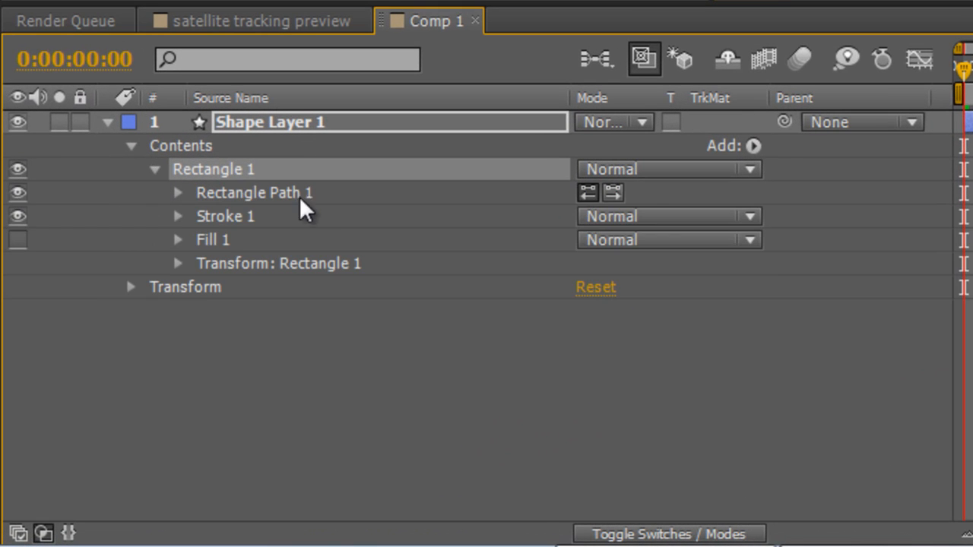
{"action": "left_click", "coordinate": [177, 192]}
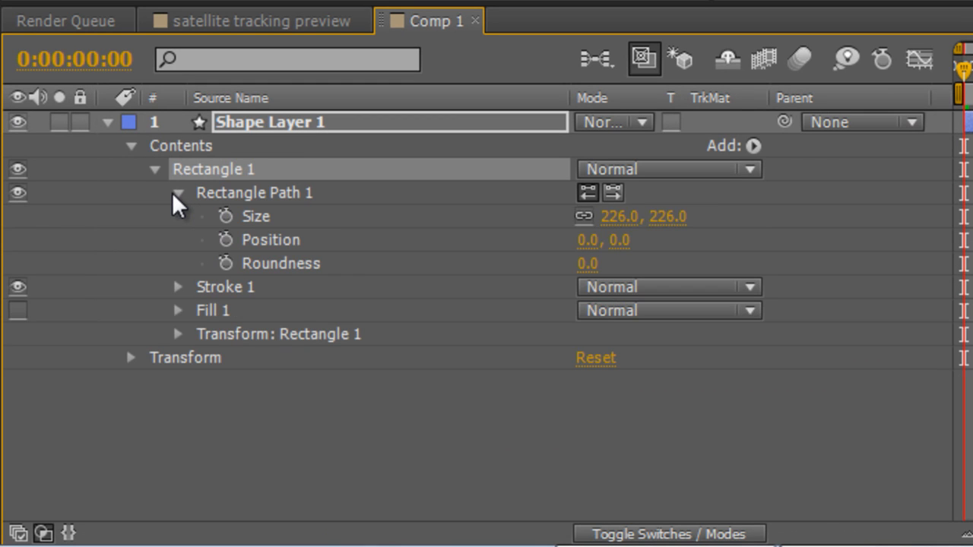
{"action": "left_click", "coordinate": [620, 216]}
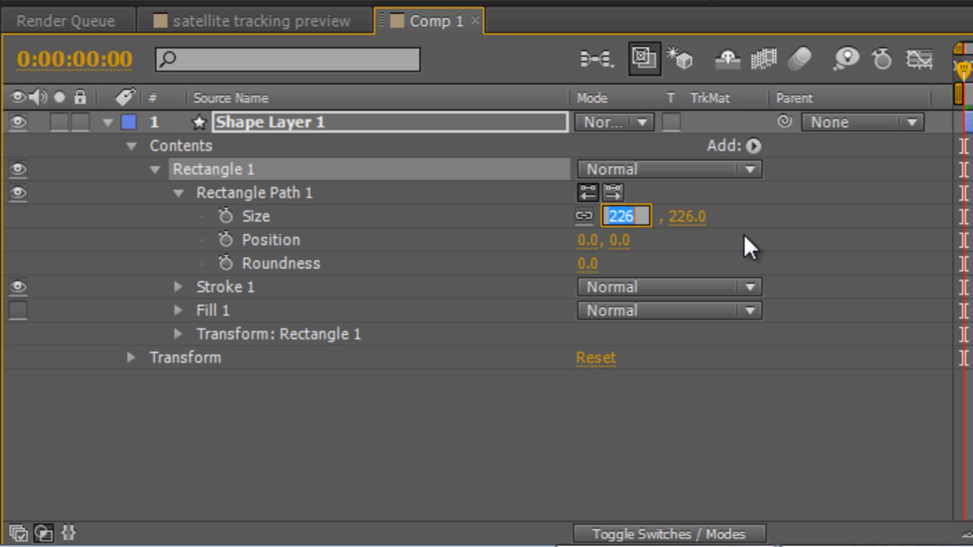
{"action": "type", "text": "200"}
{"action": "key", "text": "Tab"}
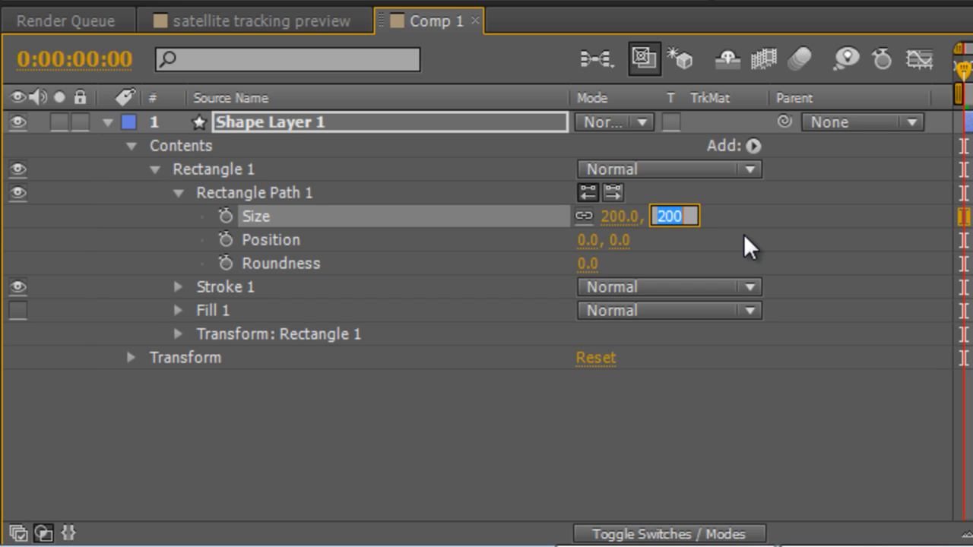
{"action": "left_click", "coordinate": [806, 247]}
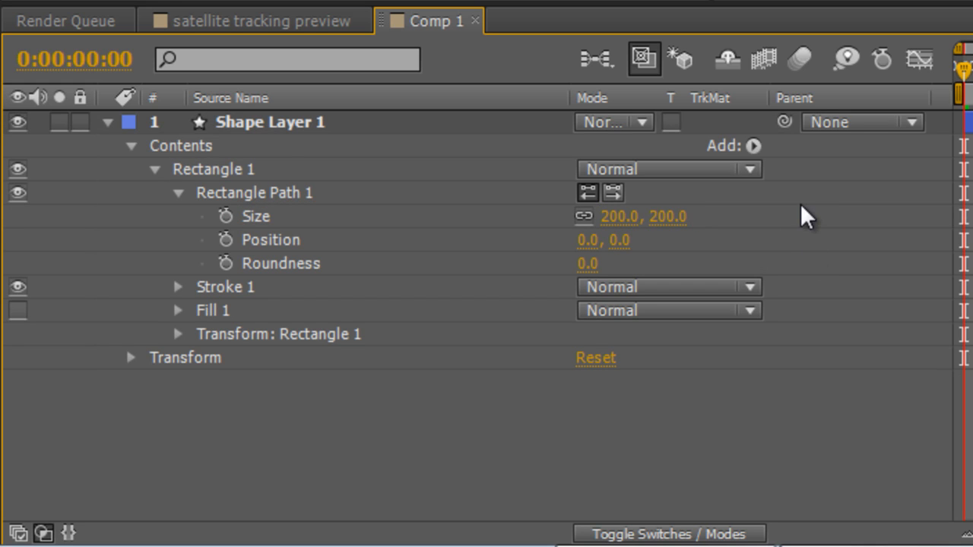
Centre the square by setting Rectangle 1's transform position to 0, 0, and collapse the layer.
{"action": "left_click", "coordinate": [175, 335]}
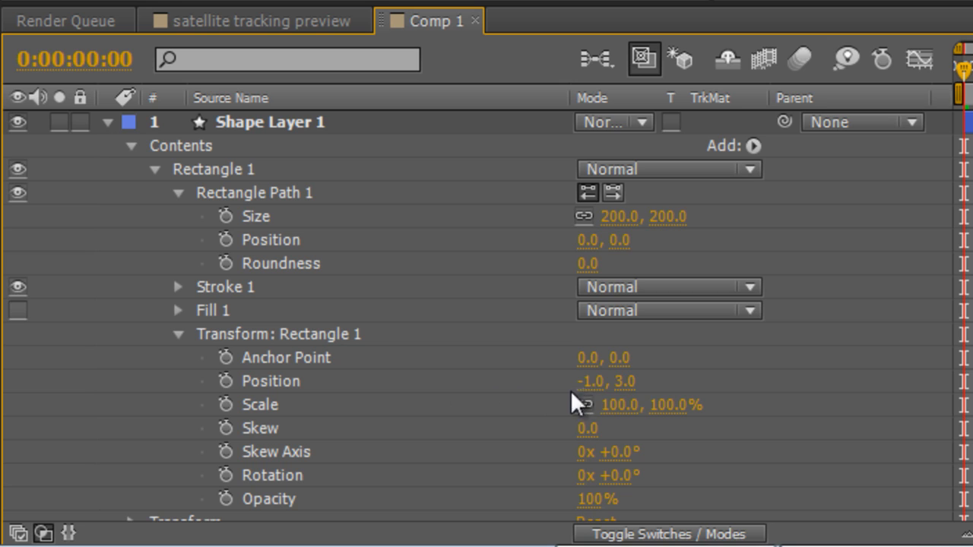
{"action": "left_click", "coordinate": [593, 380]}
{"action": "type", "text": "0"}
{"action": "key", "text": "Tab"}
{"action": "type", "text": "0"}
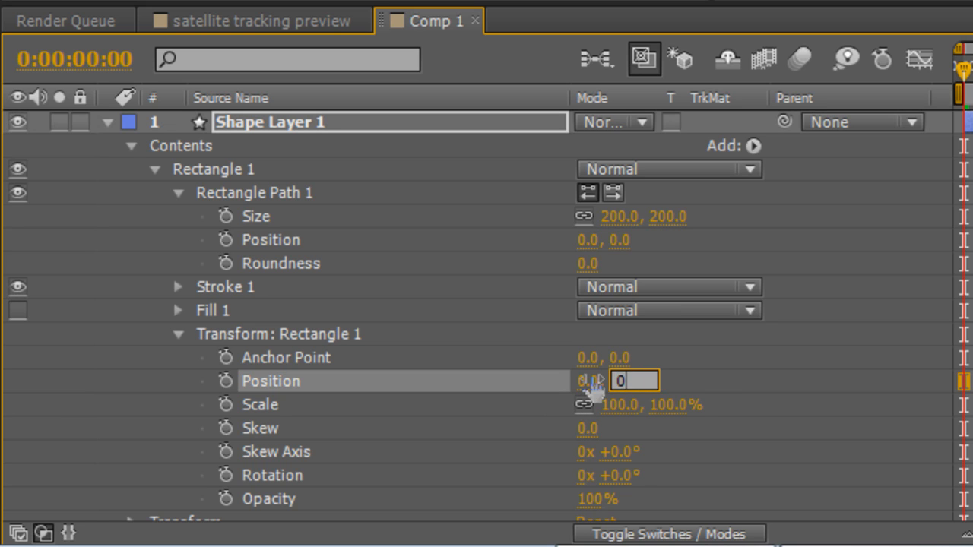
{"action": "key", "text": "Tab"}
{"action": "left_click", "coordinate": [846, 357]}
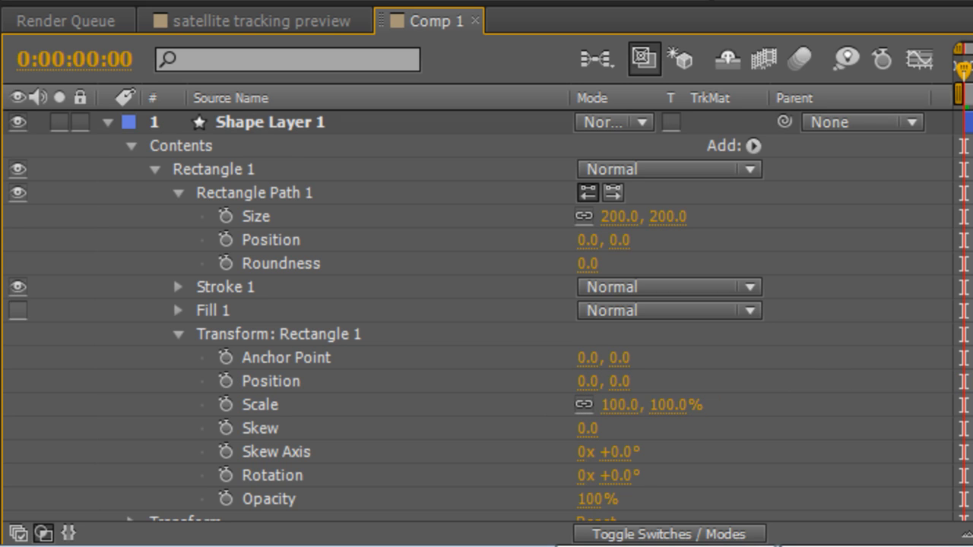
{"action": "left_click", "coordinate": [107, 122]}
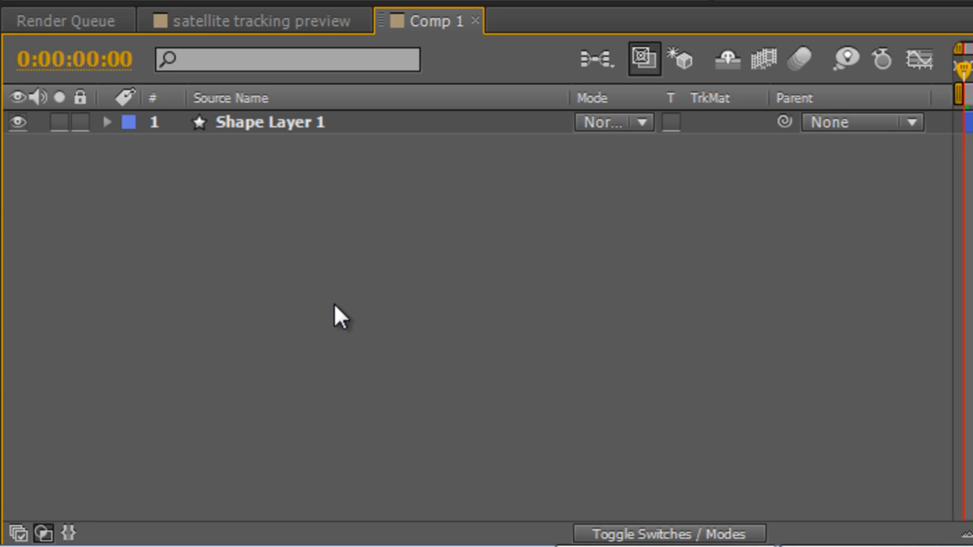
Add a rectangular mask around the square on the shape layer and narrow it from both sides to a vertical middle strip.
{"action": "left_click", "coordinate": [331, 121]}
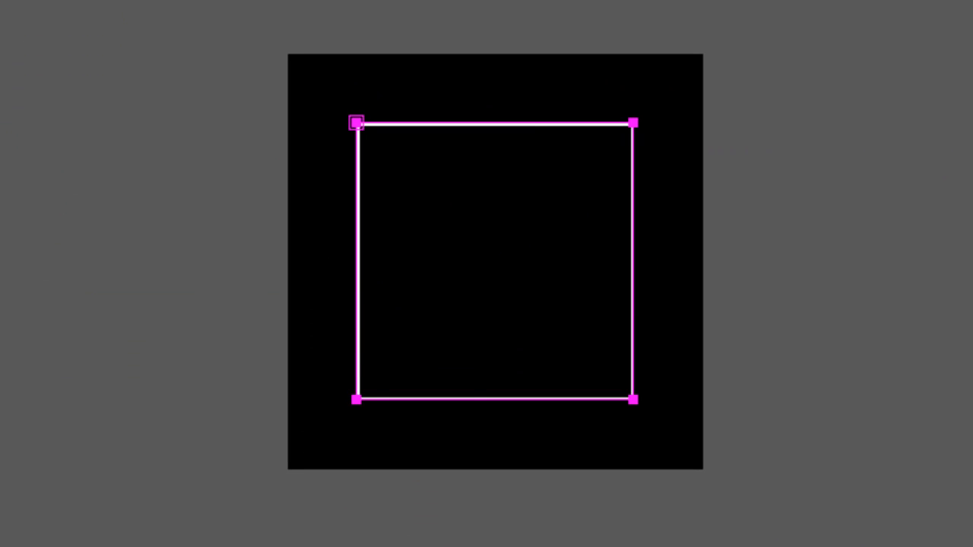
{"action": "key", "text": "ctrl+t"}
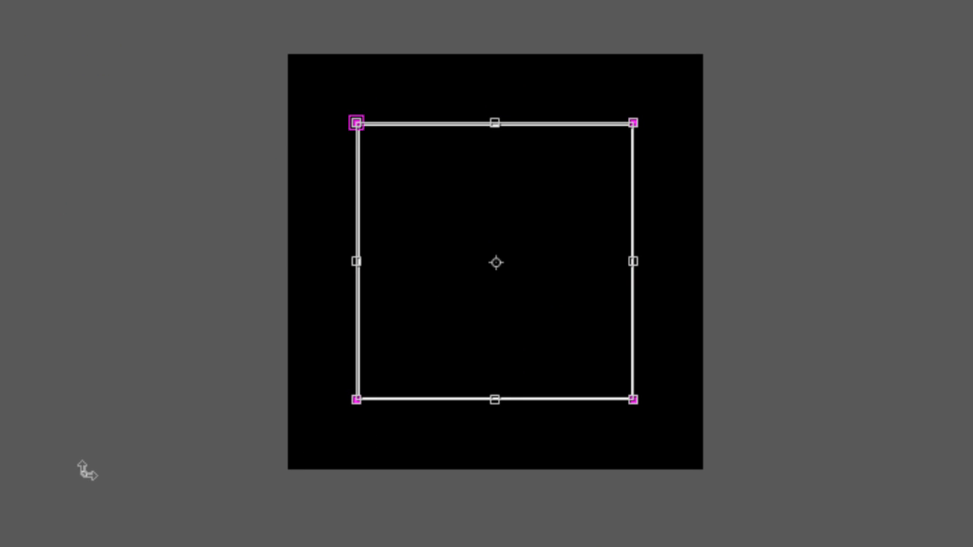
{"action": "left_click_drag", "start_coordinate": [351, 257], "coordinate": [439, 261]}
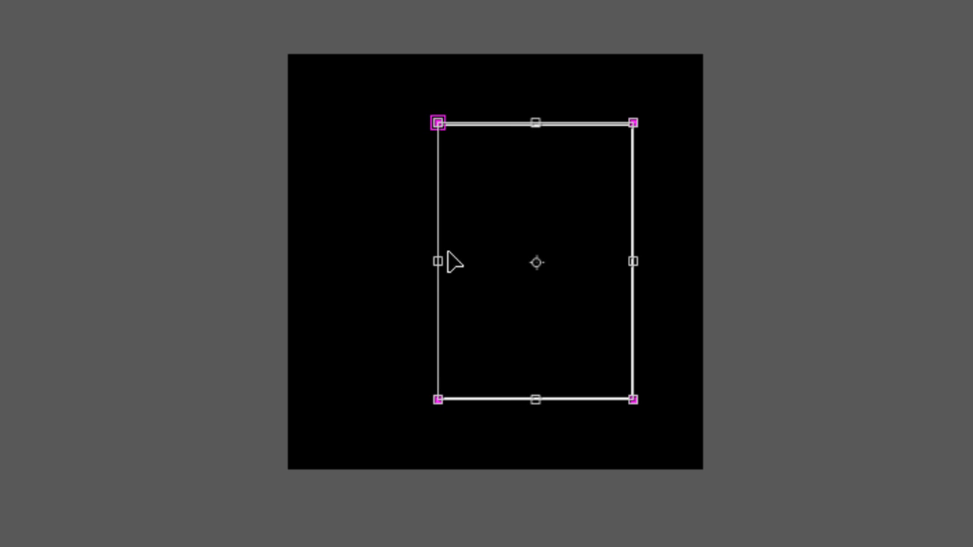
{"action": "left_click_drag", "start_coordinate": [634, 260], "coordinate": [528, 259]}
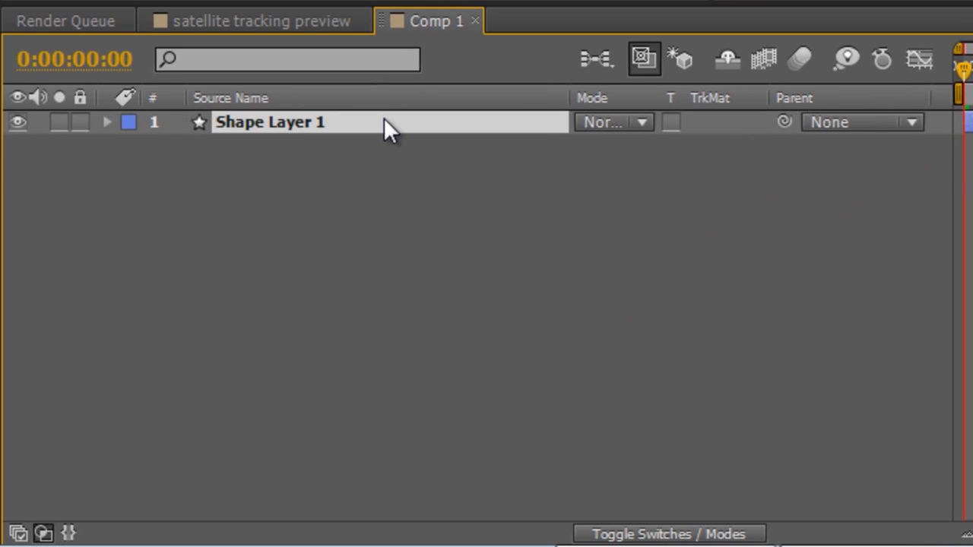
Set the shape layer's mask mode to Subtract.
{"action": "key", "text": "m"}
{"action": "left_click", "coordinate": [634, 147]}
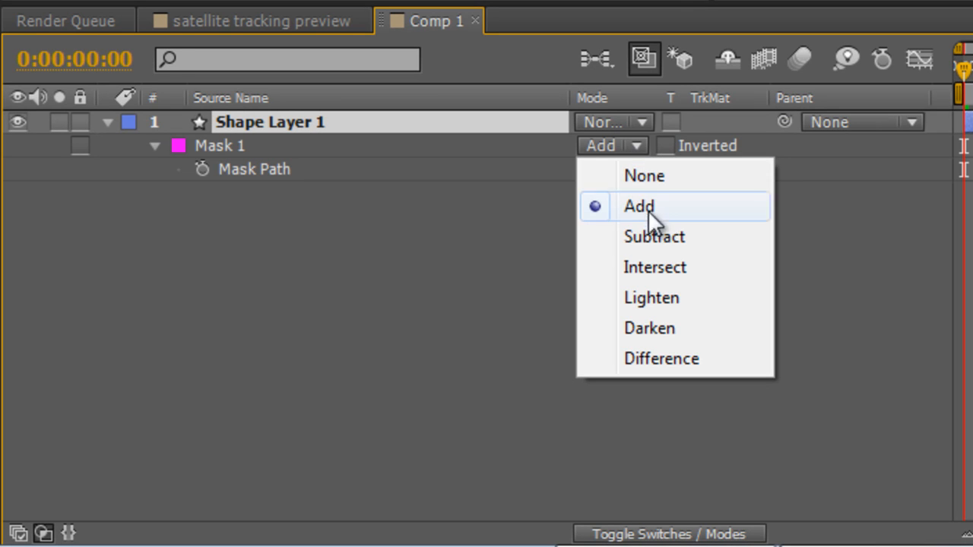
{"action": "left_click", "coordinate": [650, 239]}
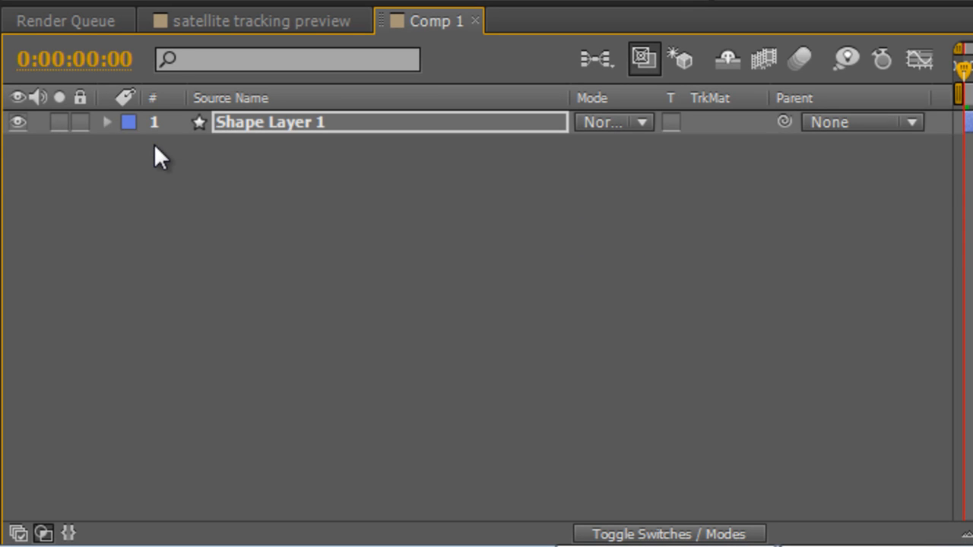
Display the title-safe guides and nudge the vertical mask right until it is centred on the frame.
{"action": "double_click", "coordinate": [155, 145]}
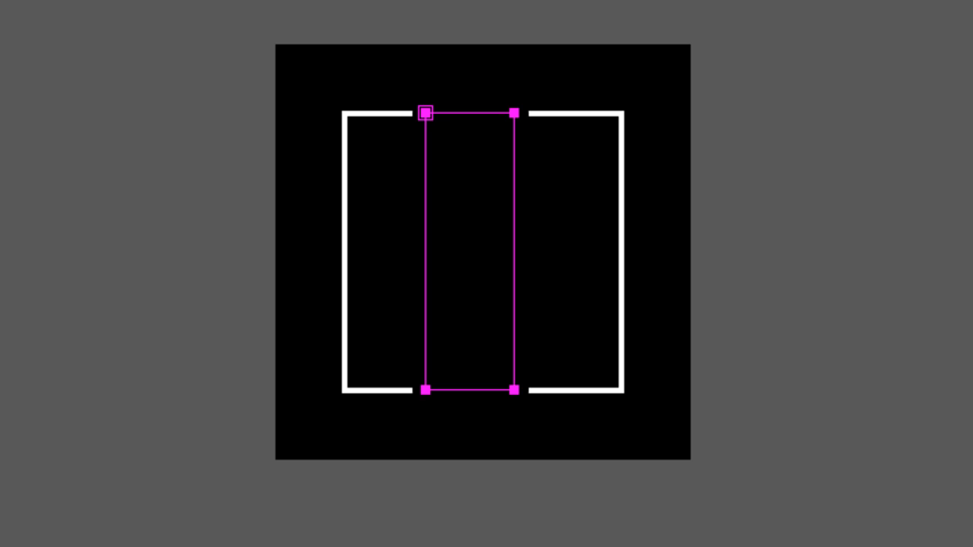
{"action": "key", "text": "apostrophe"}
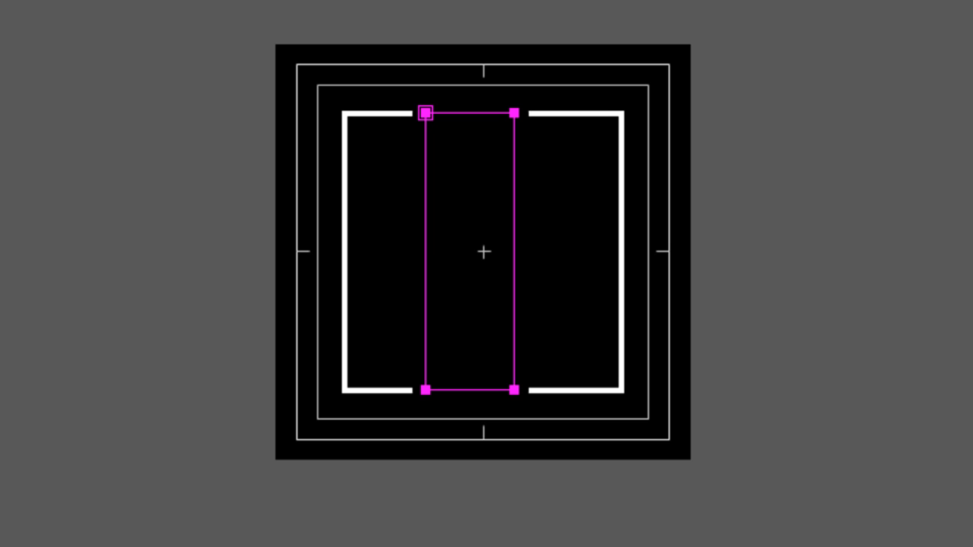
{"action": "key", "text": "Right"}
{"action": "key", "text": "Right"}
{"action": "key", "text": "Right"}
{"action": "key", "text": "Right"}
{"action": "key", "text": "Right"}
{"action": "key", "text": "Right"}
{"action": "key", "text": "Right"}
{"action": "key", "text": "Right"}
{"action": "key", "text": "Right"}
{"action": "key", "text": "Right"}
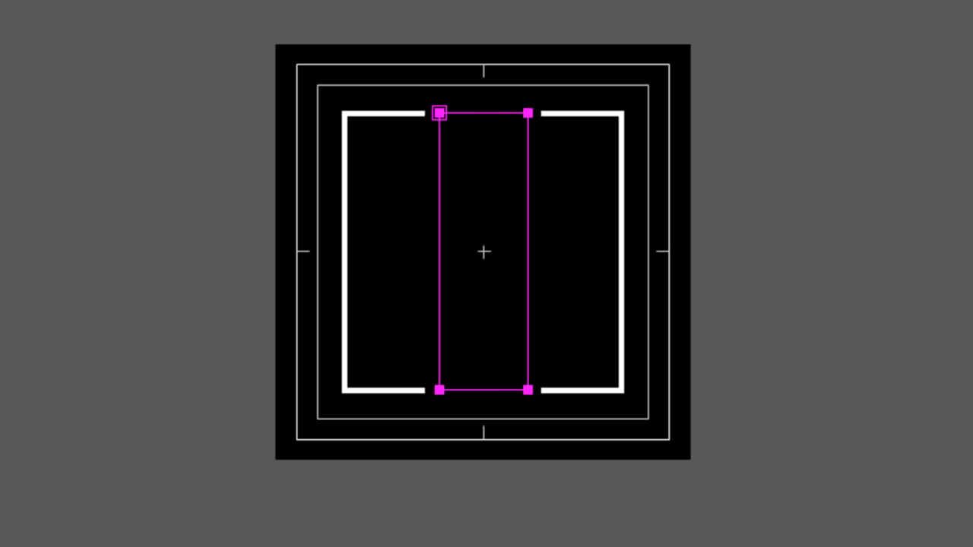
{"action": "key", "text": "Right"}
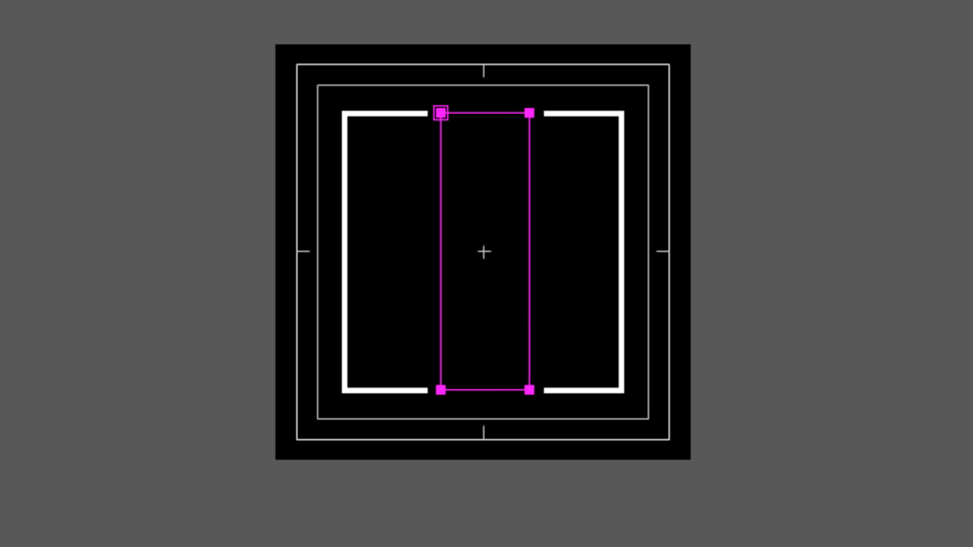
Duplicate Mask 1 on the shape layer.
{"action": "left_click", "coordinate": [251, 402]}
{"action": "left_click", "coordinate": [245, 192]}
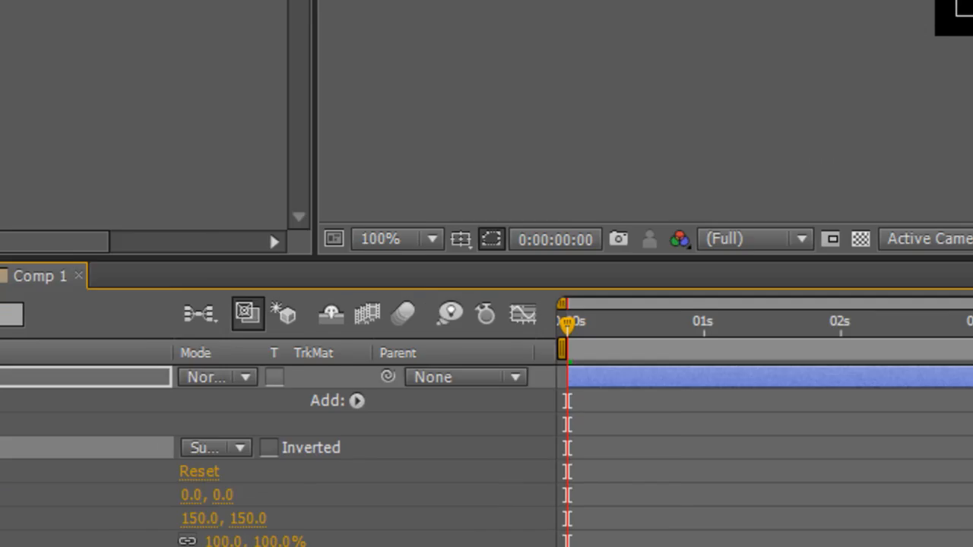
{"action": "key", "text": "ctrl+d"}
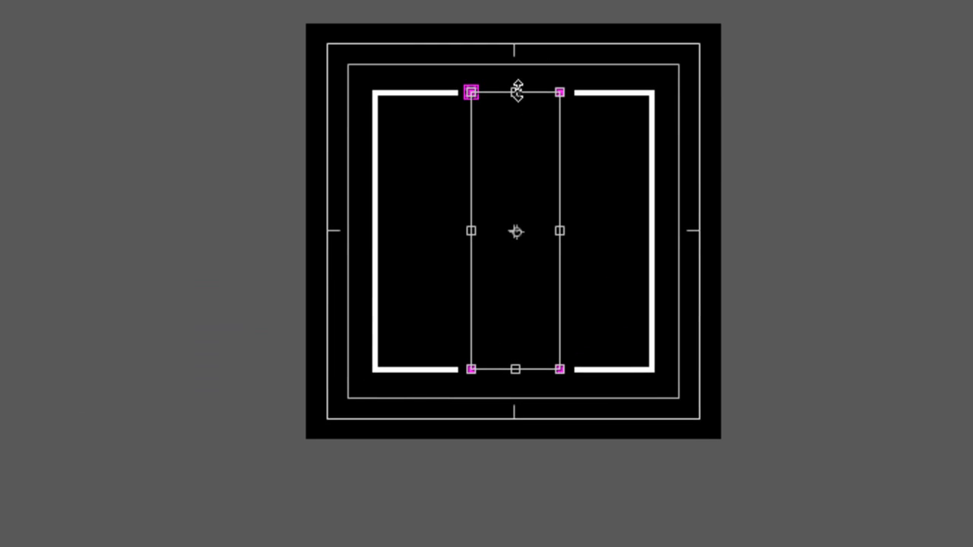
Reshape the duplicated mask into a horizontal band across the middle that cuts both vertical sides, leaving four corner brackets.
{"action": "left_click_drag", "start_coordinate": [515, 92], "coordinate": [517, 202]}
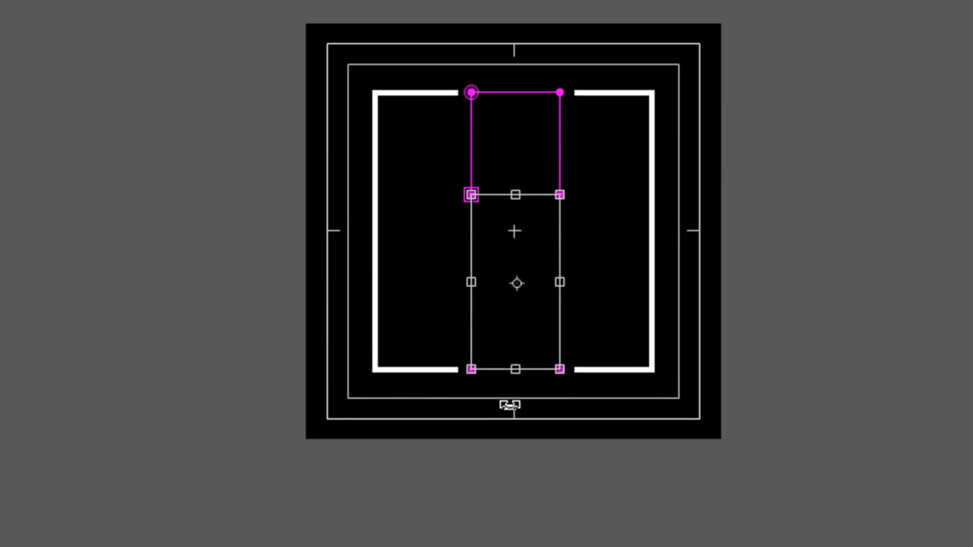
{"action": "left_click_drag", "start_coordinate": [518, 369], "coordinate": [512, 266]}
{"action": "left_click_drag", "start_coordinate": [561, 230], "coordinate": [659, 231]}
{"action": "left_click_drag", "start_coordinate": [471, 231], "coordinate": [366, 233]}
{"action": "left_click", "coordinate": [290, 503]}
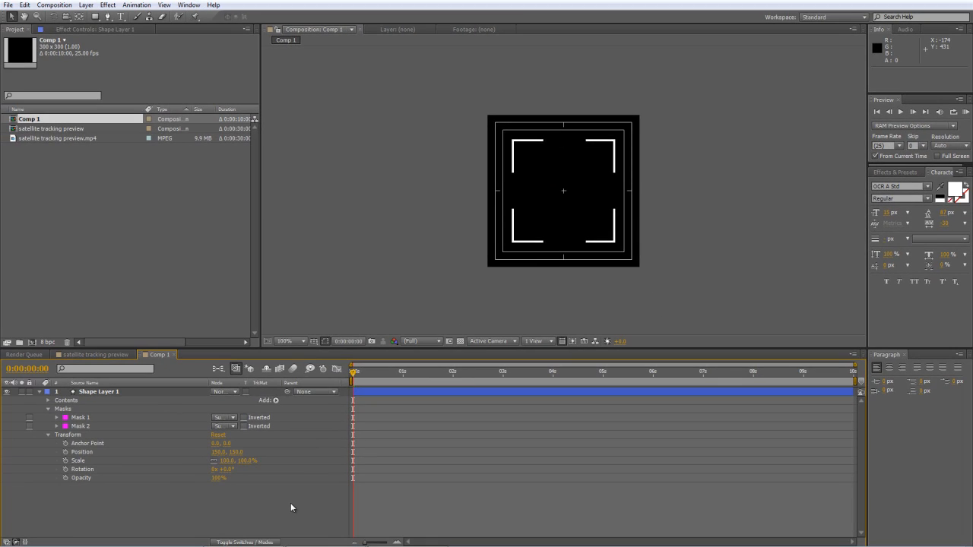
Draw a short vertical line with the Pen tool on a new shape layer, from the top-centre guide mark down towards the middle.
{"action": "key", "text": "u"}
{"action": "left_click", "coordinate": [107, 16]}
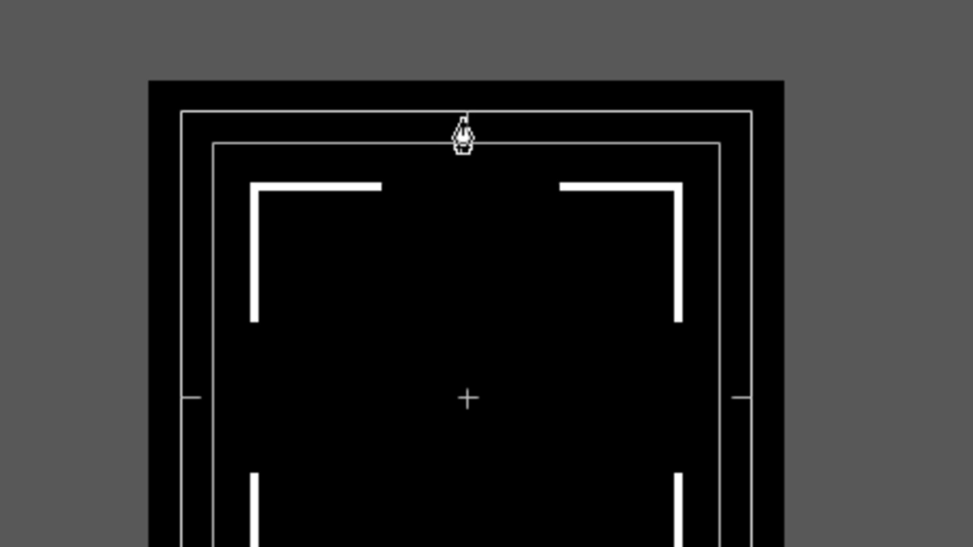
{"action": "left_click", "coordinate": [465, 115]}
{"action": "left_click", "coordinate": [465, 275]}
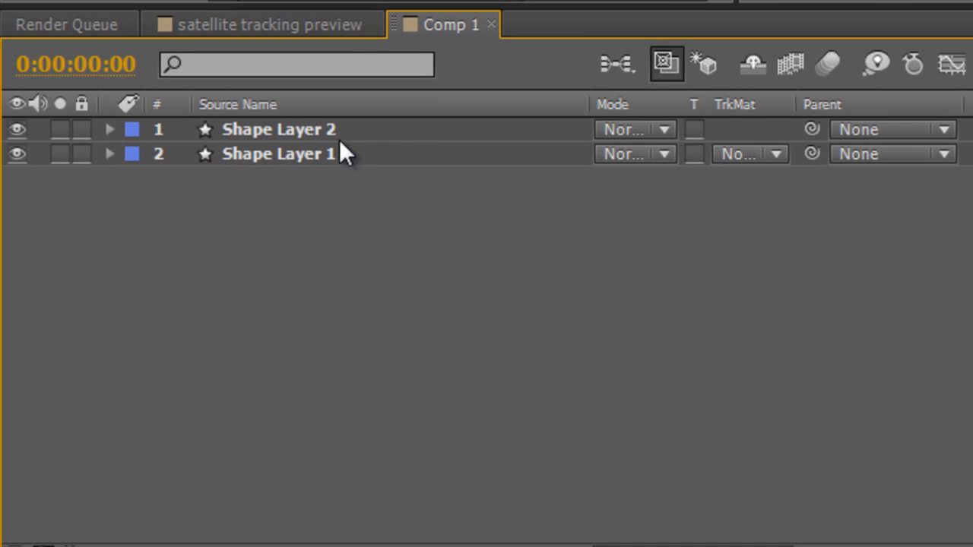
Add dashes to Stroke 1 of the vertical line on Shape Layer 2 and set the Dash value to 20.
{"action": "left_click", "coordinate": [340, 135]}
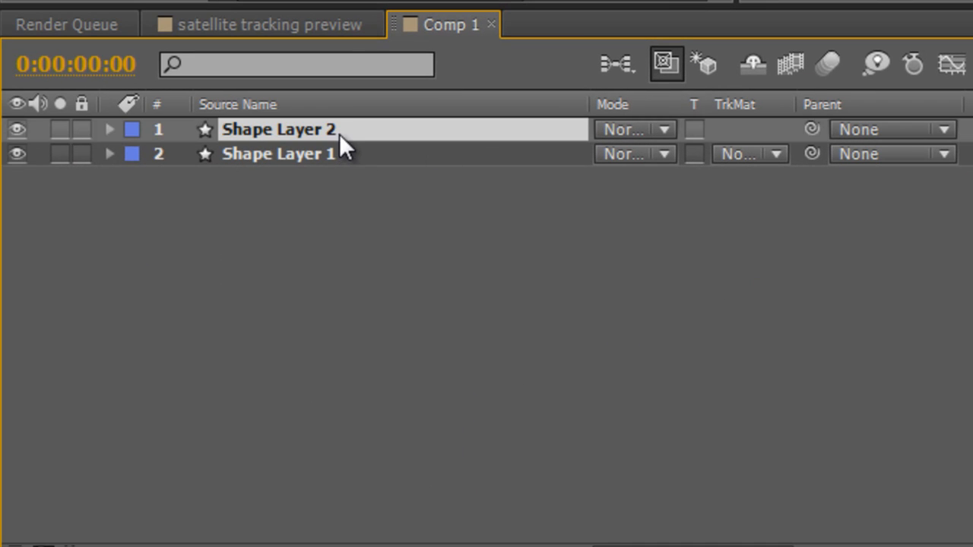
{"action": "left_click", "coordinate": [109, 129]}
{"action": "left_click", "coordinate": [134, 154]}
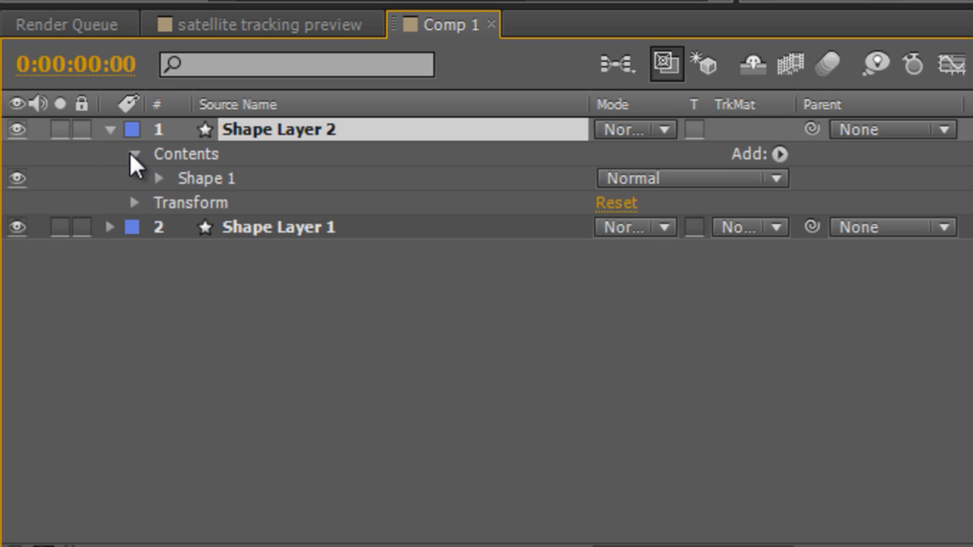
{"action": "left_click", "coordinate": [155, 178]}
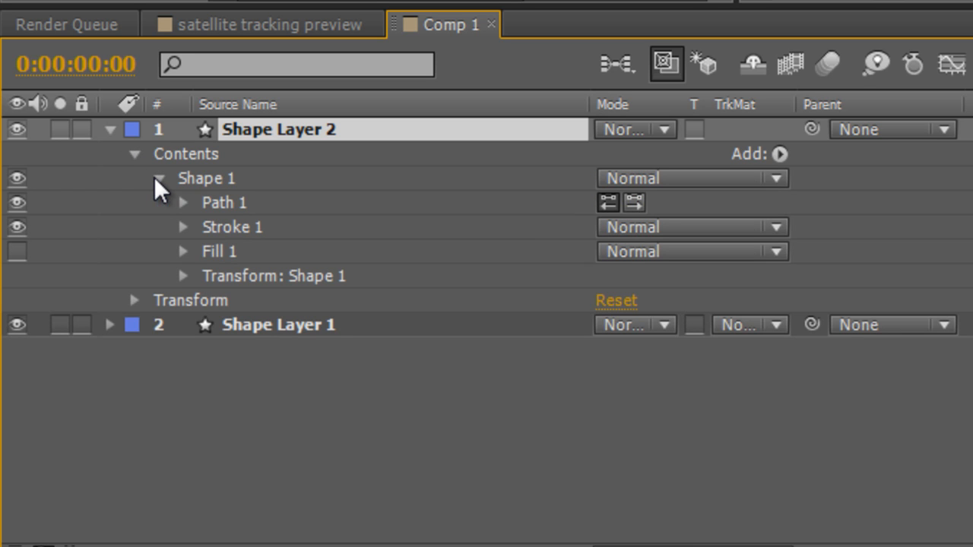
{"action": "left_click", "coordinate": [182, 226]}
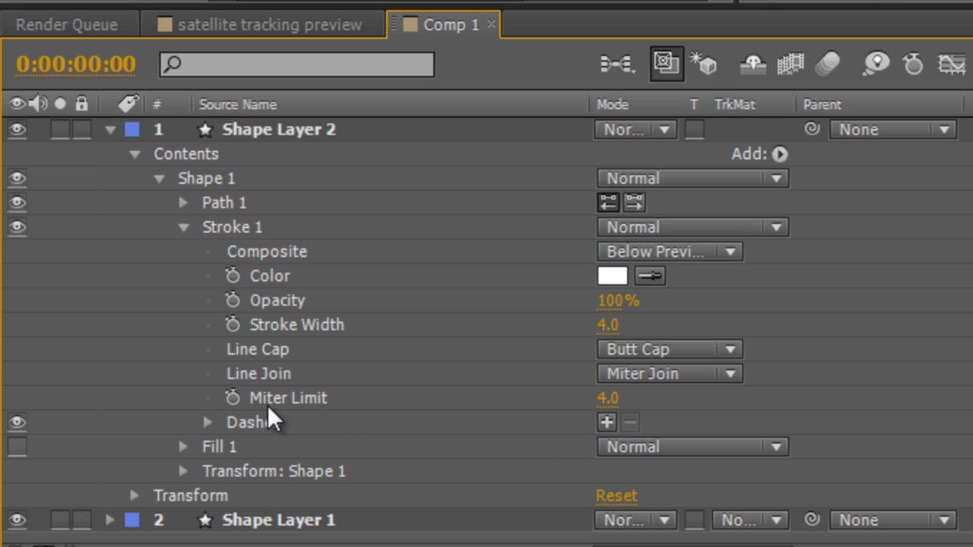
{"action": "left_click", "coordinate": [606, 422]}
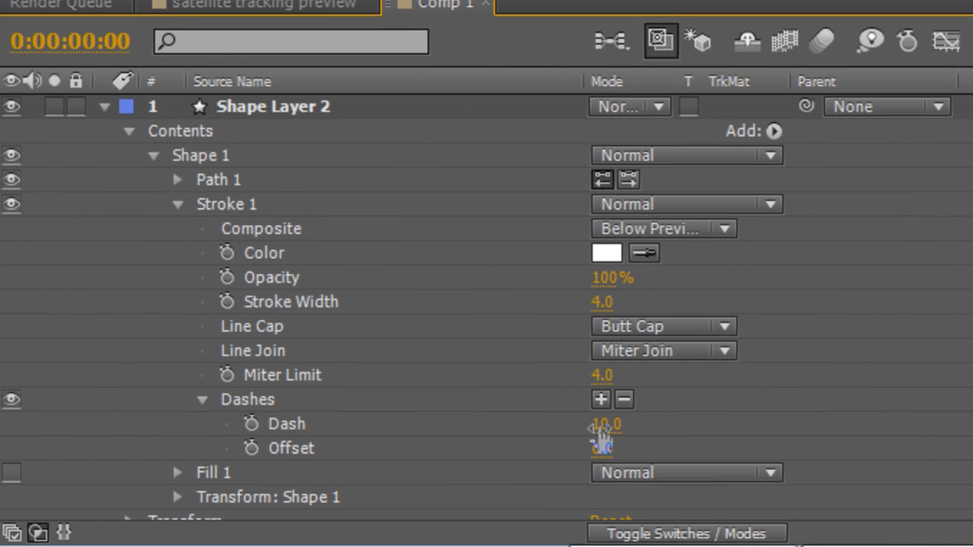
{"action": "mouse_move", "coordinate": [598, 425]}
{"action": "left_mouse_down"}
{"action": "mouse_move", "coordinate": [681, 424]}
{"action": "mouse_move", "coordinate": [611, 425]}
{"action": "left_mouse_up"}
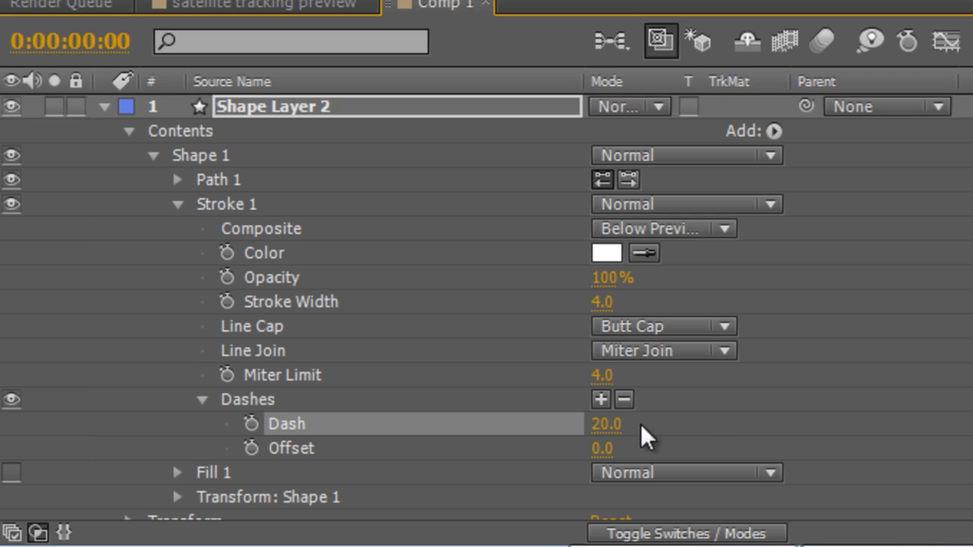
{"action": "left_click", "coordinate": [705, 419]}
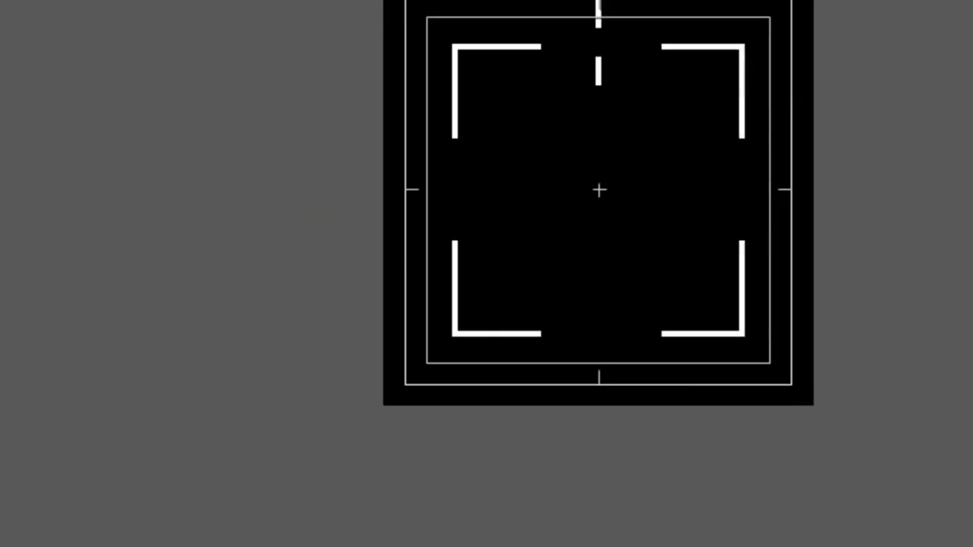
Duplicate Shape 1 on Shape Layer 2 three times.
{"action": "left_click", "coordinate": [513, 70]}
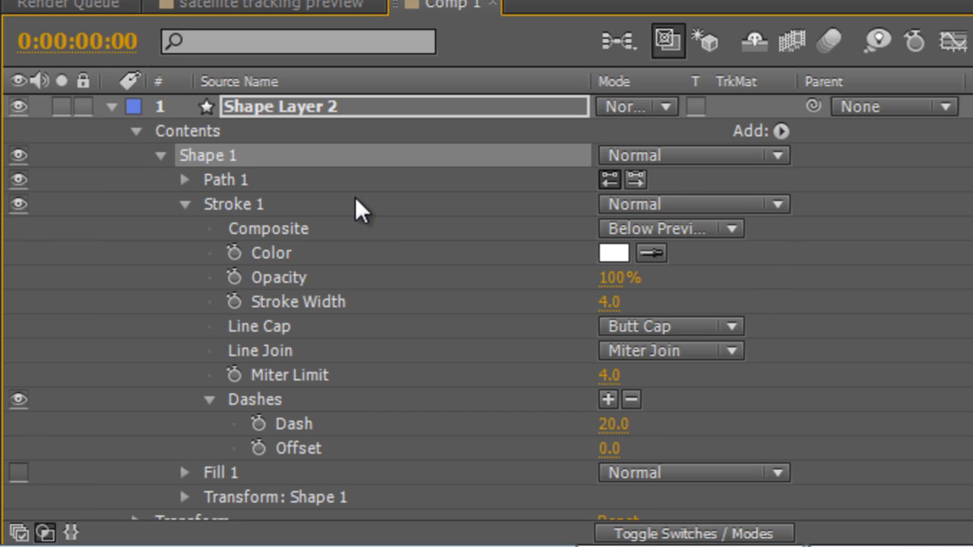
{"action": "key", "text": "ctrl+d"}
{"action": "key", "text": "ctrl+d"}
{"action": "key", "text": "ctrl+d"}
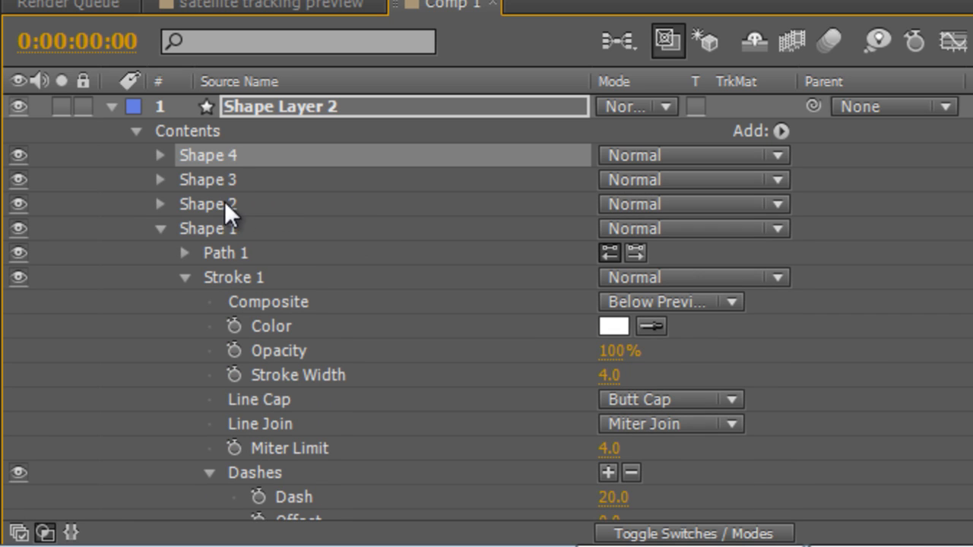
Rotate the three dashed-line copies about the frame centre onto the right, bottom and left sides, and hide the title-safe guides.
{"action": "left_click", "coordinate": [148, 207]}
{"action": "left_click", "coordinate": [160, 203]}
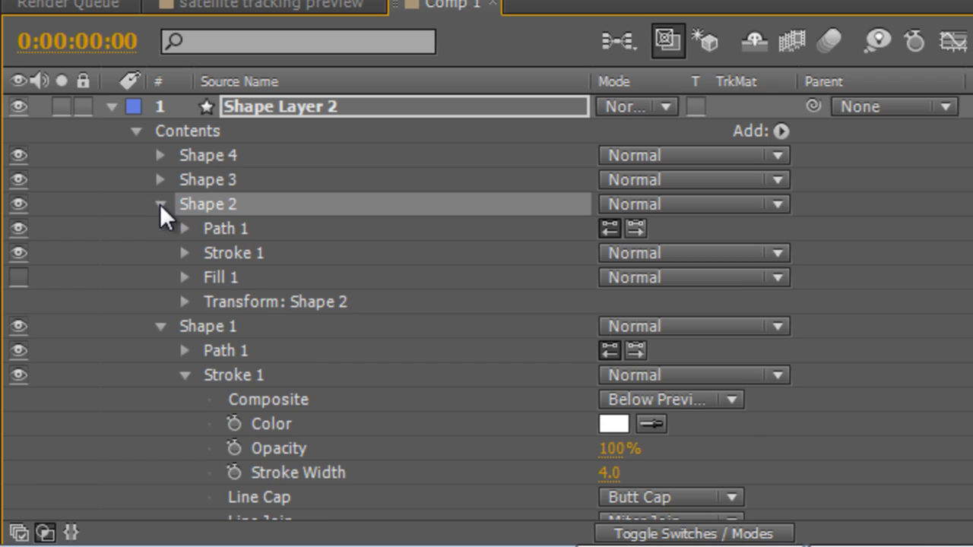
{"action": "left_click", "coordinate": [183, 301]}
{"action": "left_click", "coordinate": [444, 327]}
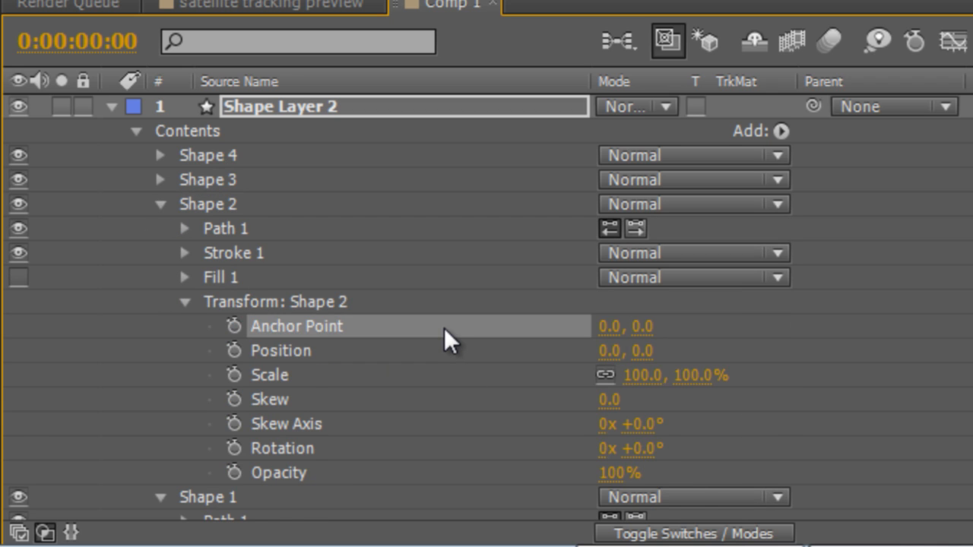
{"action": "scroll", "coordinate": [444, 328], "scroll_direction": "down", "scroll_amount": 1}
{"action": "left_click_drag", "start_coordinate": [642, 374], "coordinate": [768, 380]}
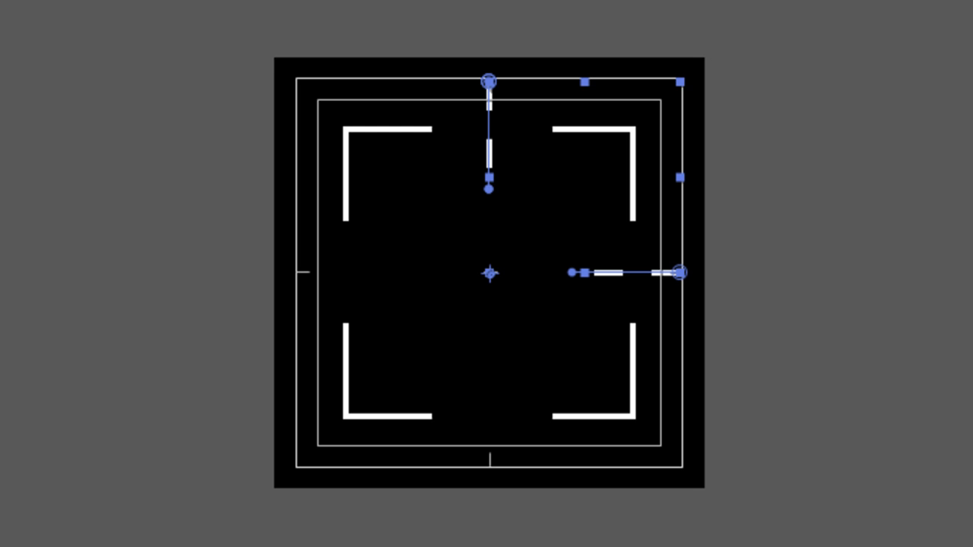
{"action": "key", "text": "Up"}
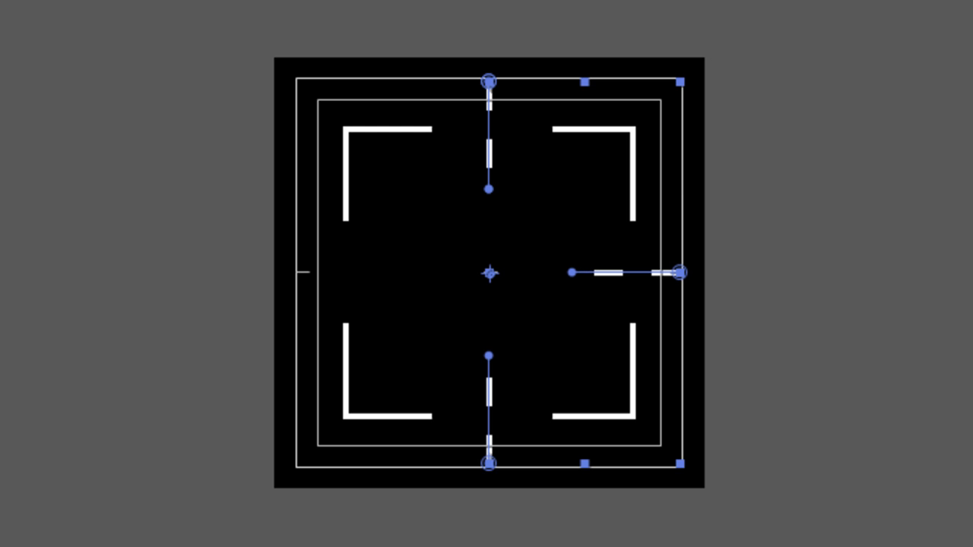
{"action": "key", "text": "ctrl+shift+a"}
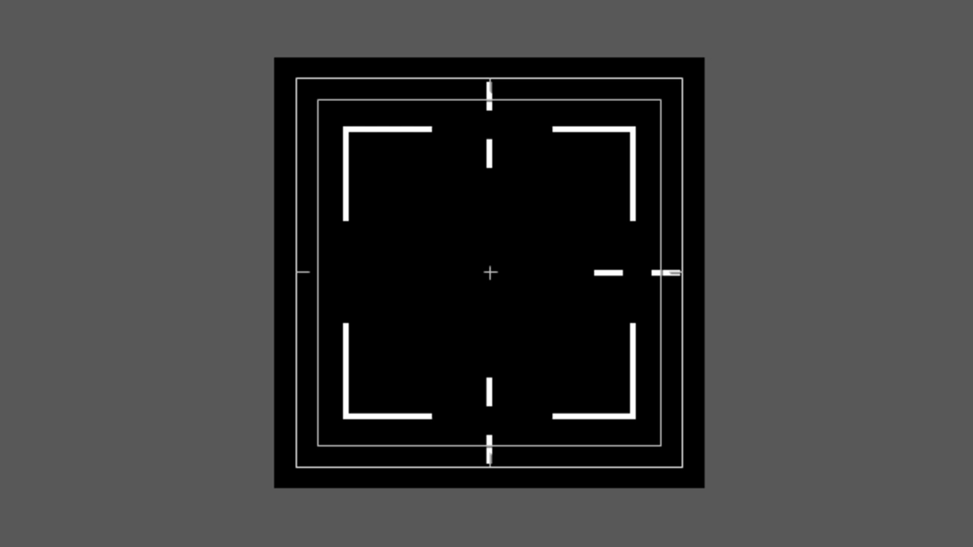
{"action": "key", "text": "space"}
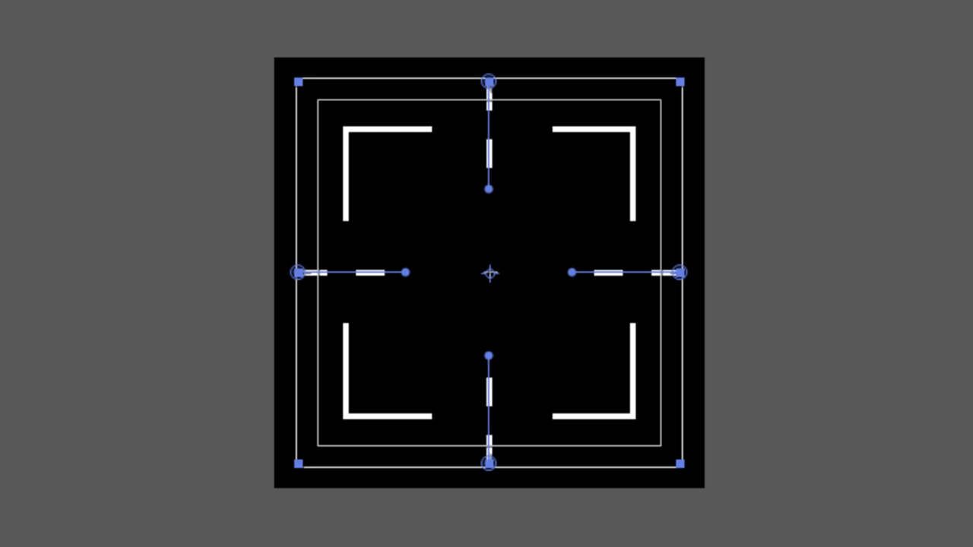
{"action": "key", "text": "space"}
{"action": "key", "text": "apostrophe"}
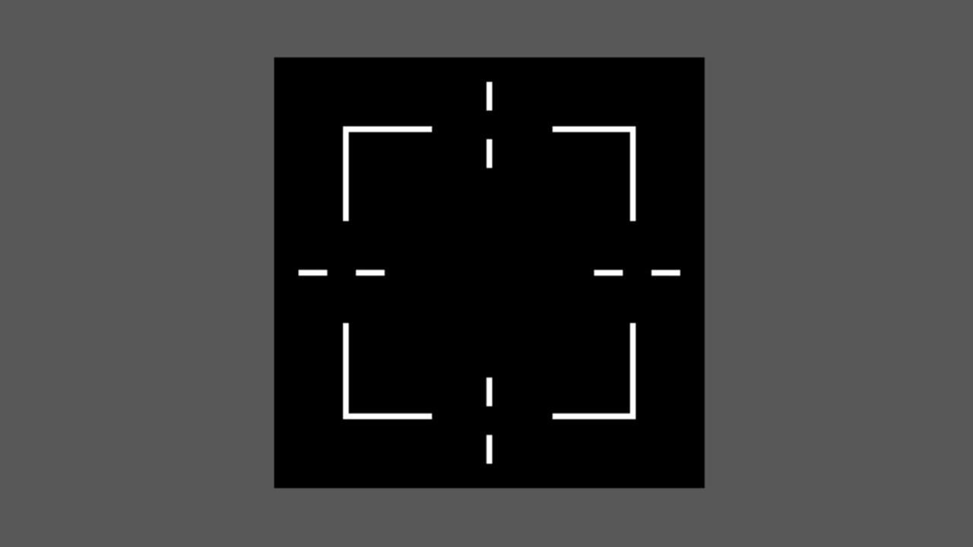
Display the title-safe guides and draw a short vertical line through the centre mark on a new shape layer with the Pen tool.
{"action": "key", "text": "apostrophe"}
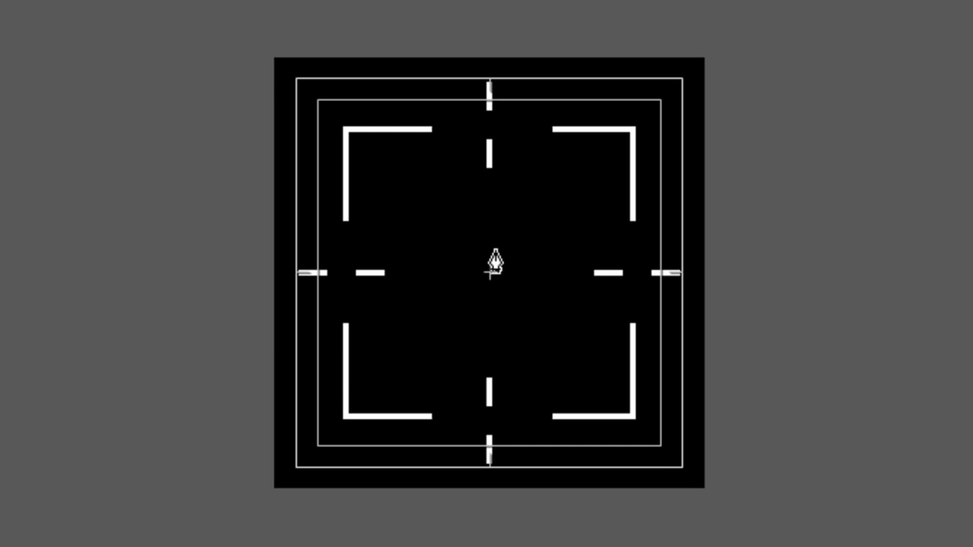
{"action": "left_click", "coordinate": [489, 240]}
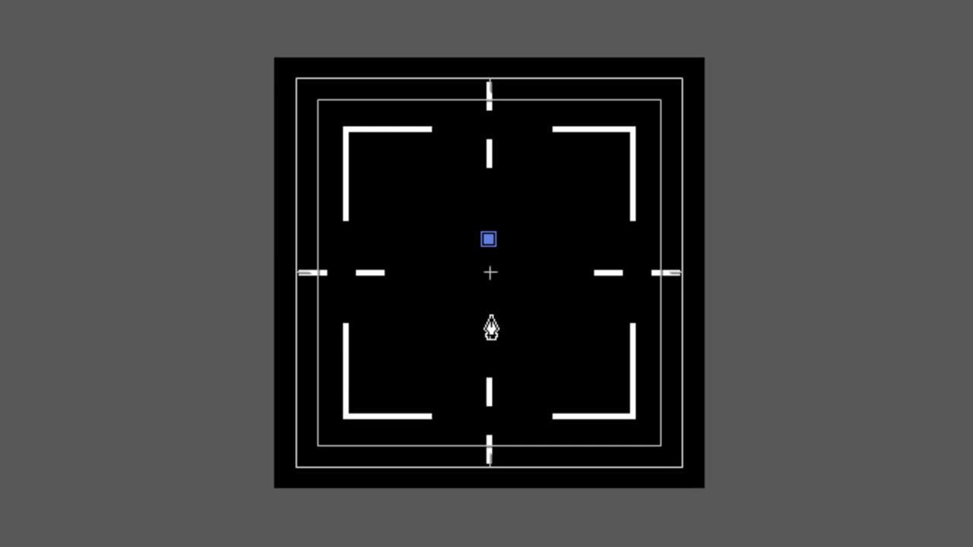
{"action": "left_click", "coordinate": [489, 304]}
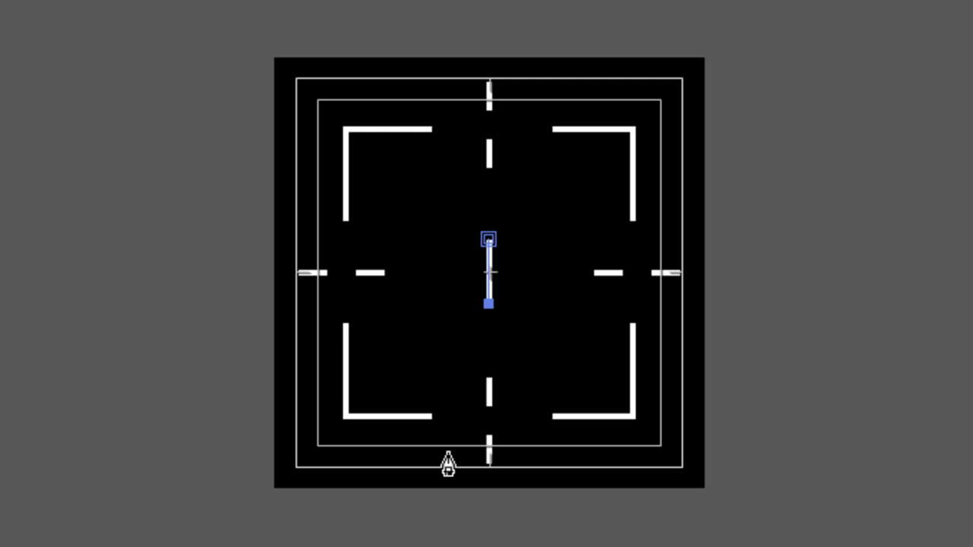
{"action": "key", "text": "ctrl+shift+a"}
{"action": "key", "text": "period"}
{"action": "key", "text": "period"}
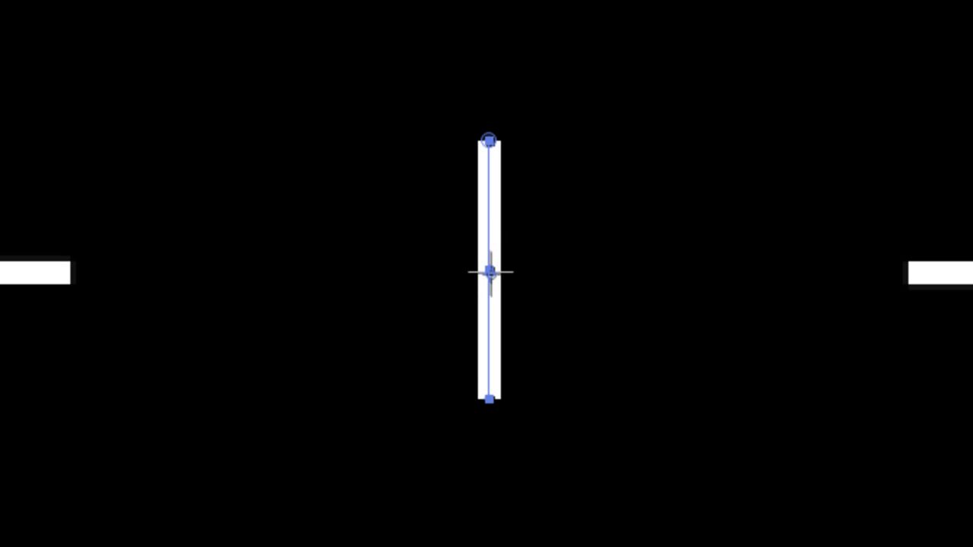
{"action": "key", "text": "ctrl+shift+a"}
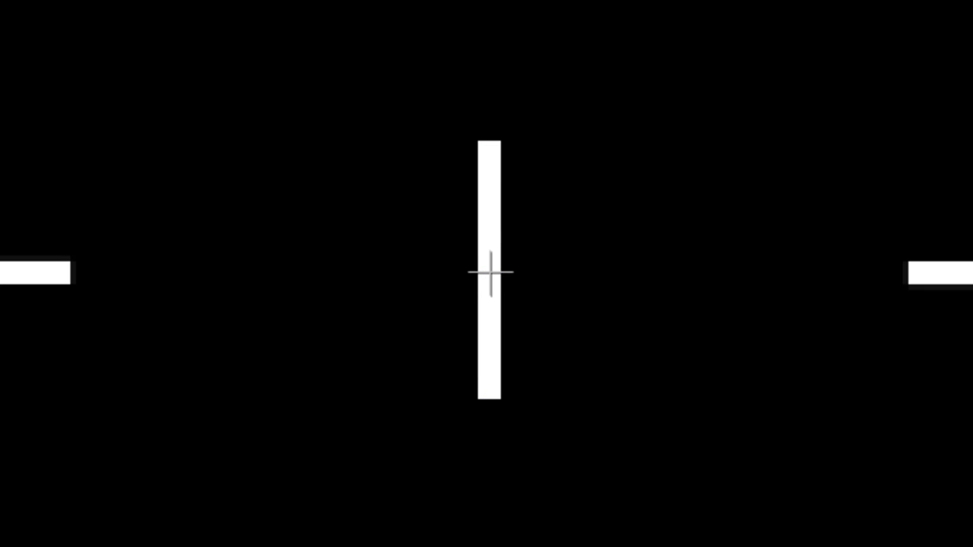
Duplicate the short centre line and rotate the copy to horizontal to form a plus sign, with the guides hidden.
{"action": "left_click", "coordinate": [490, 272]}
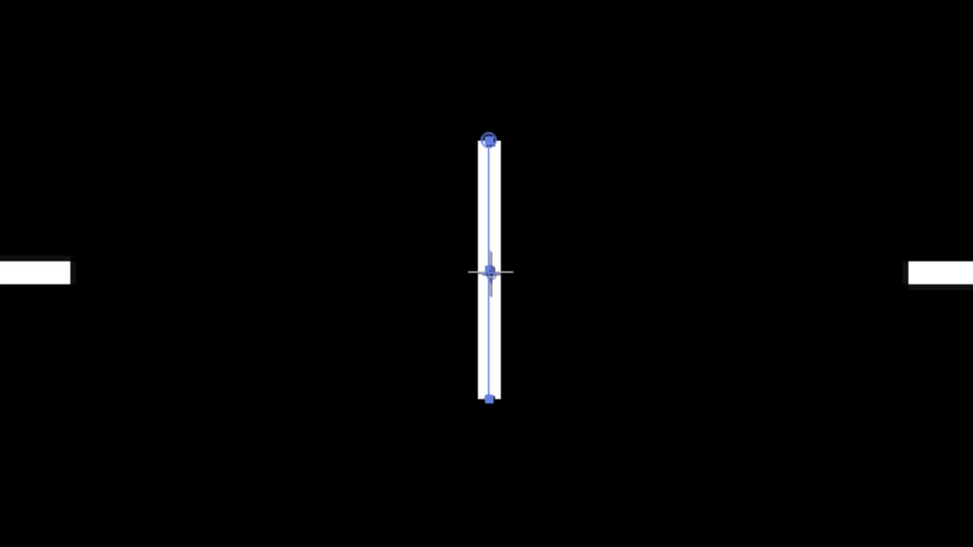
{"action": "key", "text": "Return"}
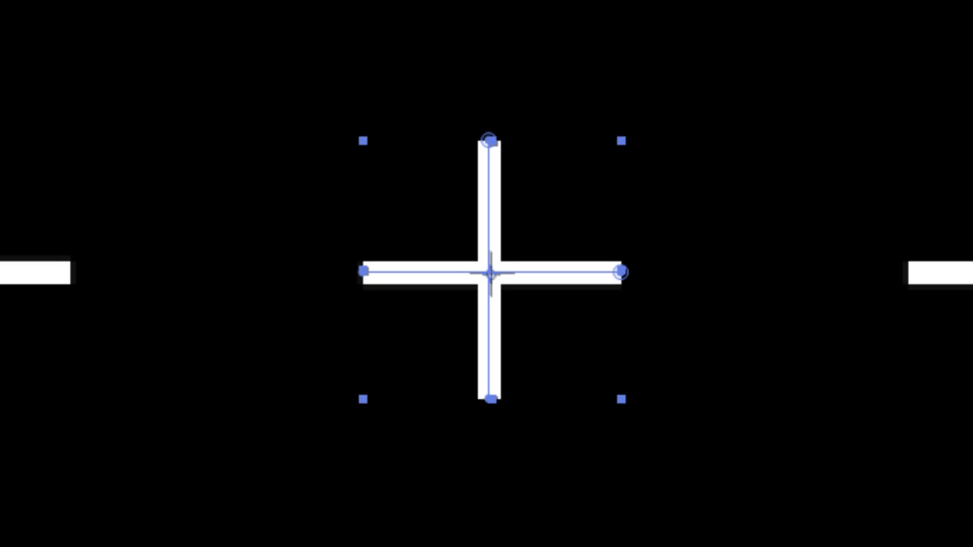
{"action": "key", "text": "ctrl+shift+a"}
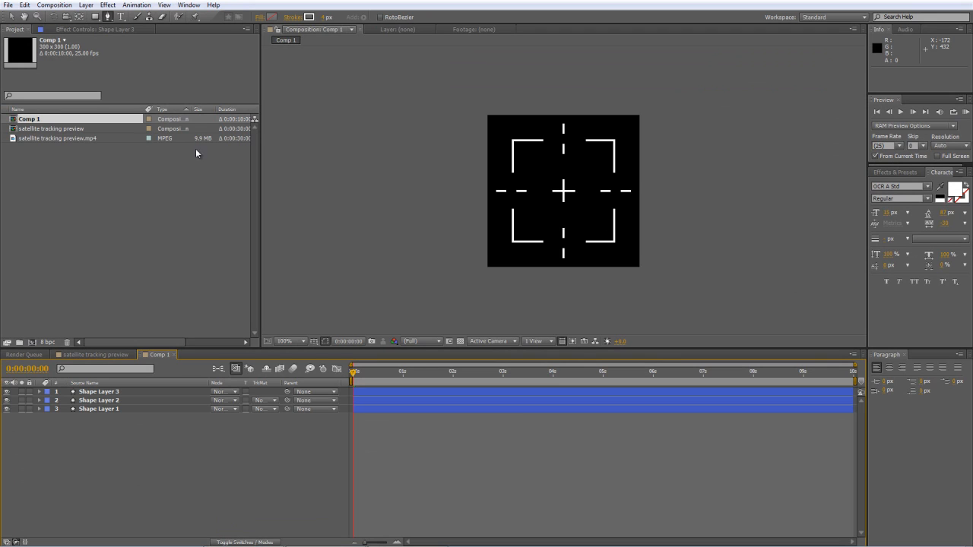
Draw a square about 160 px wide inside the corner brackets on a new shape layer with the Rectangle tool.
{"action": "left_click", "coordinate": [95, 16]}
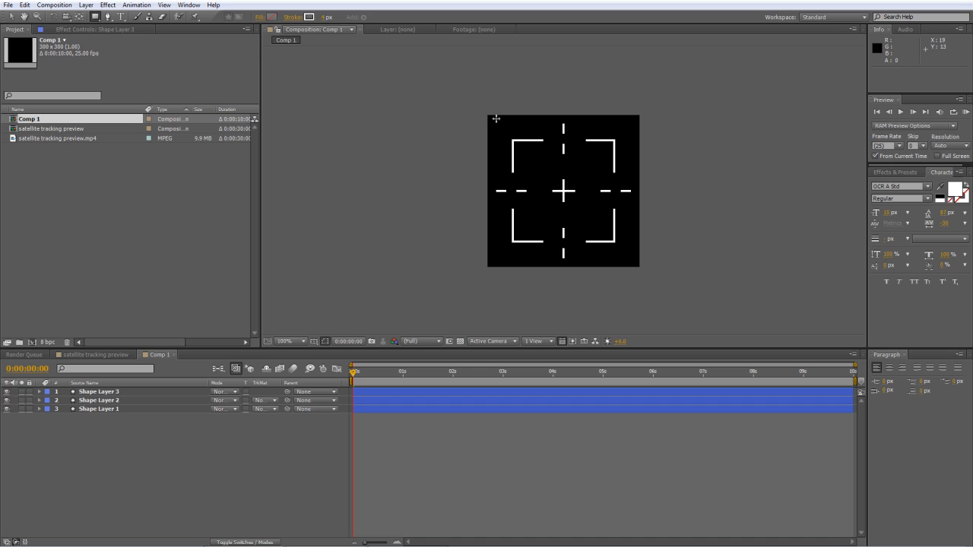
{"action": "left_click", "coordinate": [522, 149]}
{"action": "left_click_drag", "start_coordinate": [522, 149], "coordinate": [603, 233]}
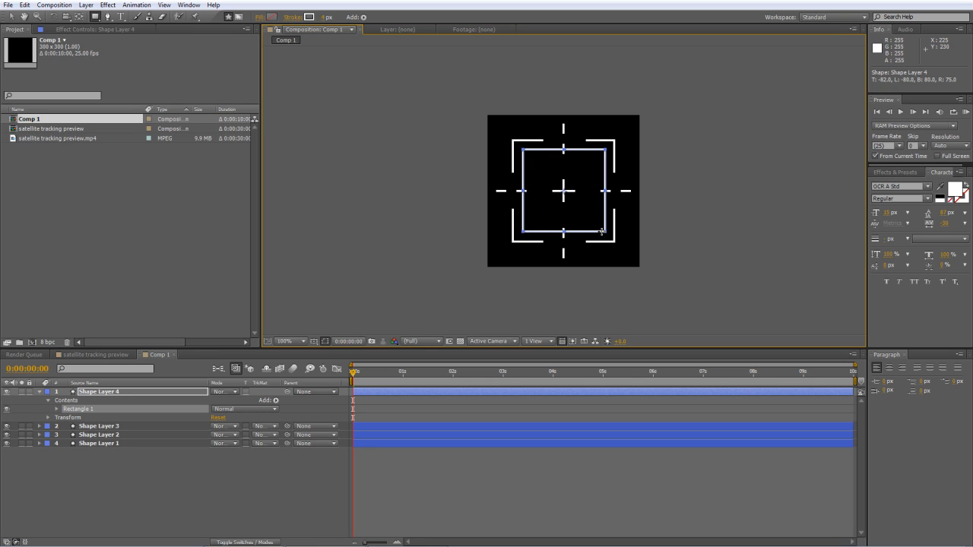
Set the Position of Rectangle 1 on Shape Layer 4 to 0.0, 0.0 in its shape transform.
{"action": "left_click", "coordinate": [58, 411]}
{"action": "left_click", "coordinate": [65, 444]}
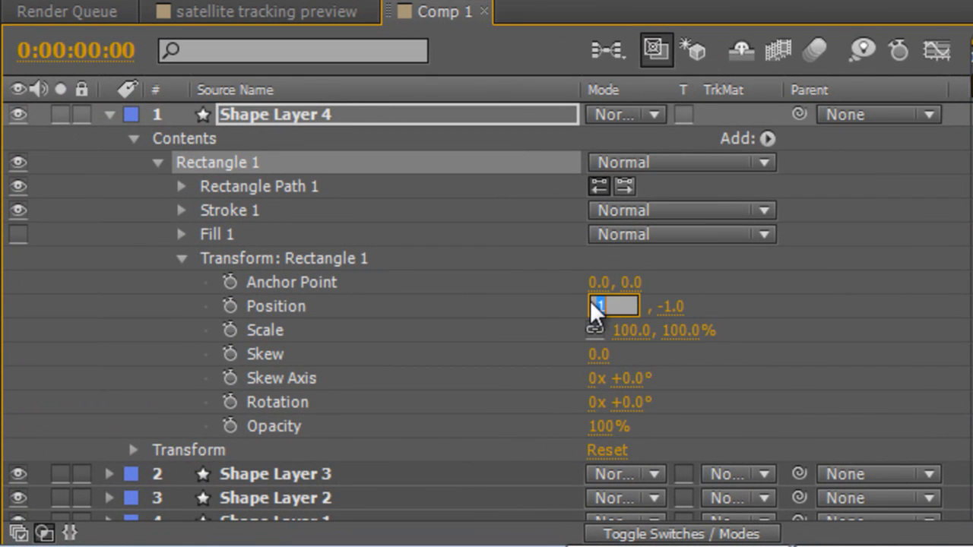
{"action": "left_click", "coordinate": [566, 328]}
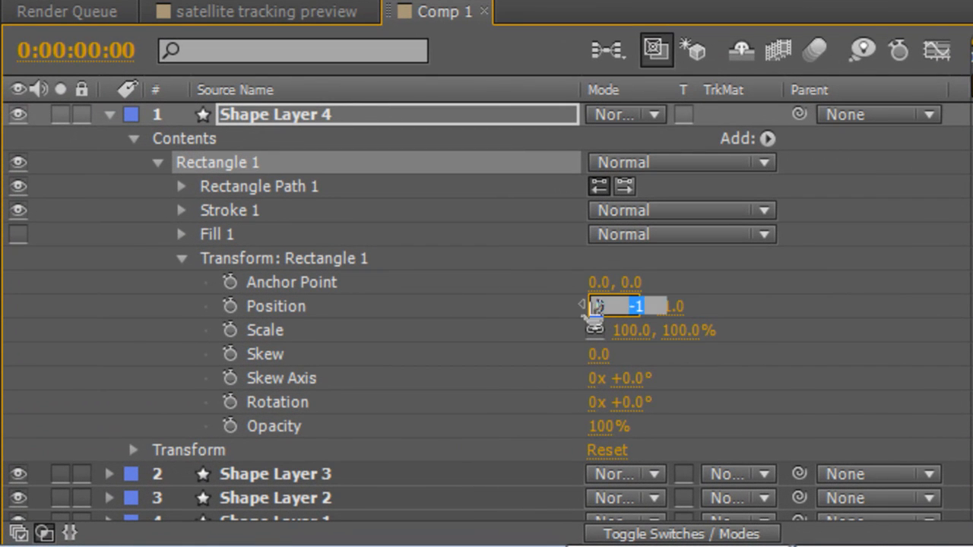
{"action": "type", "text": "0"}
{"action": "left_click", "coordinate": [773, 322]}
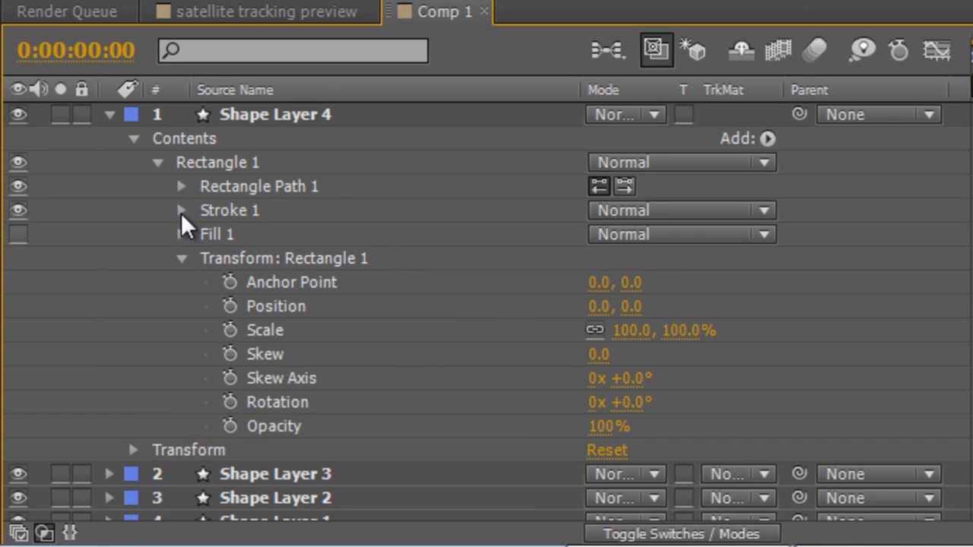
Hide the rectangle's stroke, enable its fill and set the fill colour to white (FFFFFF), leaving the layer collapsed.
{"action": "left_click", "coordinate": [18, 211]}
{"action": "left_click", "coordinate": [180, 235]}
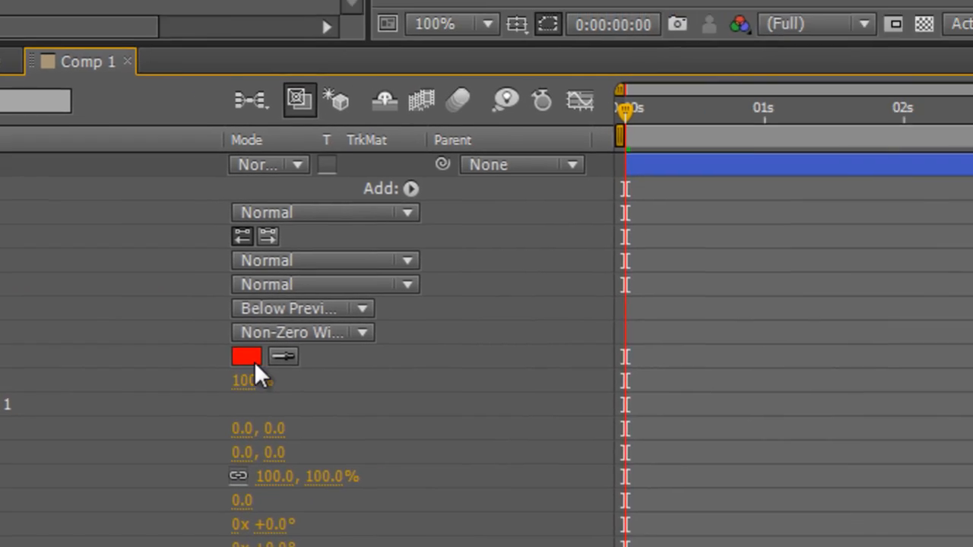
{"action": "left_click", "coordinate": [247, 357]}
{"action": "left_click_drag", "start_coordinate": [291, 285], "coordinate": [154, 117]}
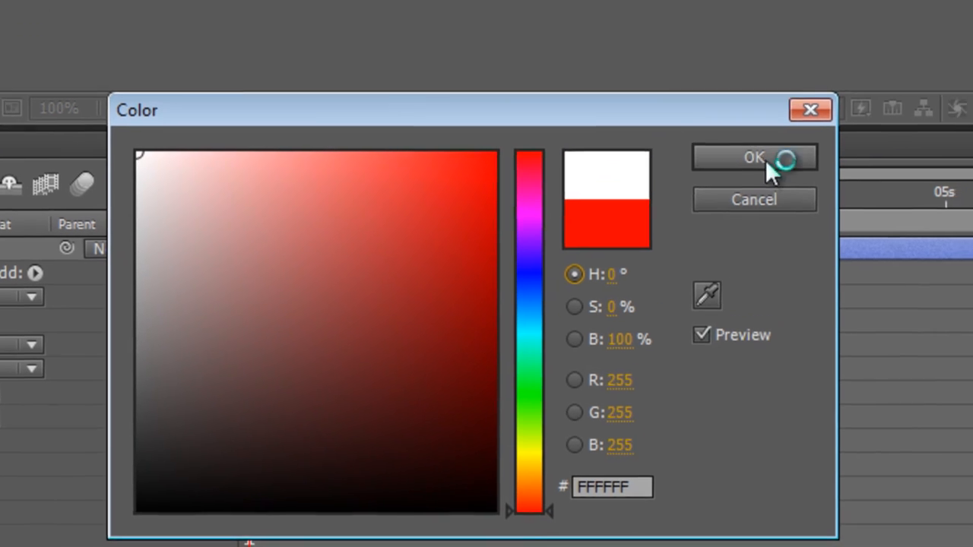
{"action": "left_click", "coordinate": [765, 160]}
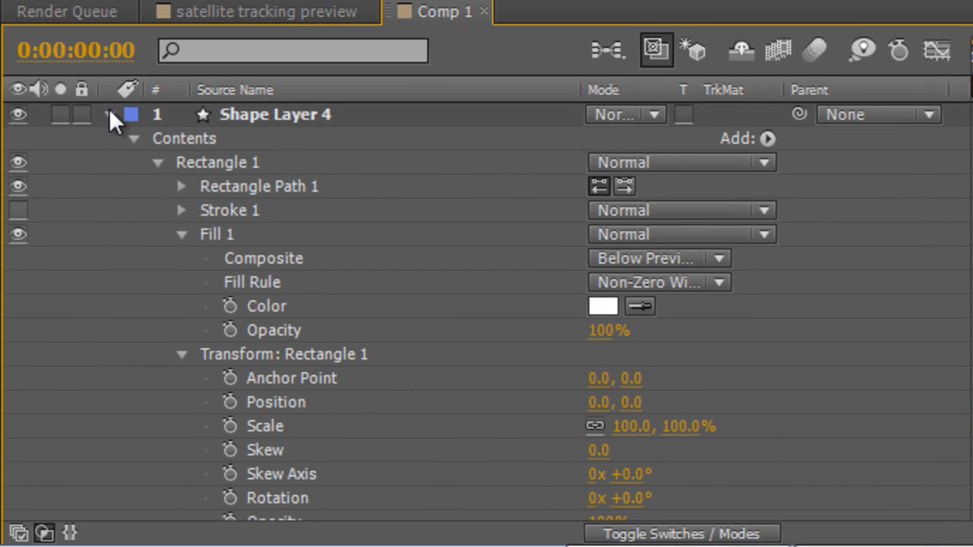
{"action": "left_click", "coordinate": [109, 114]}
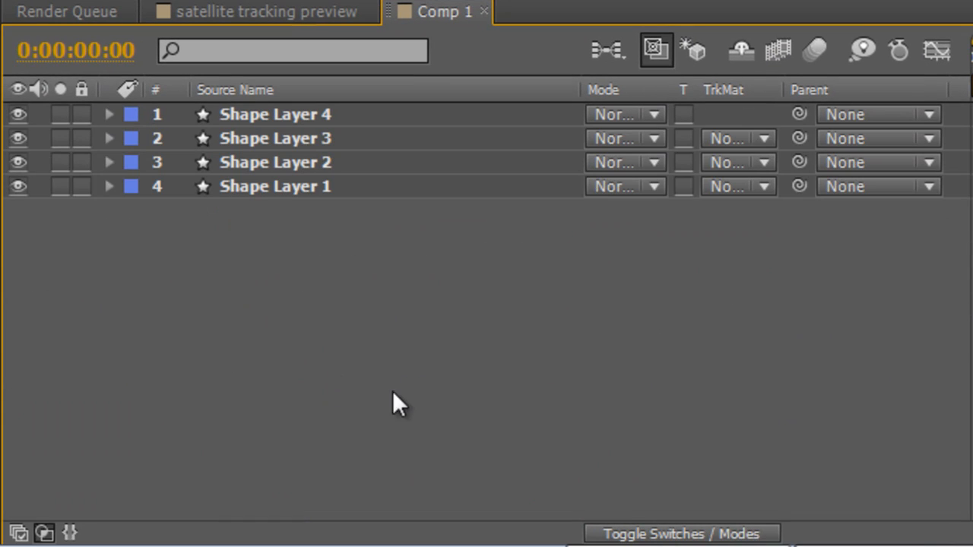
Enable keyframing for Shape Layer 4's Opacity at 0:00:00:00 and set that first keyframe to 0%.
{"action": "left_click", "coordinate": [332, 114]}
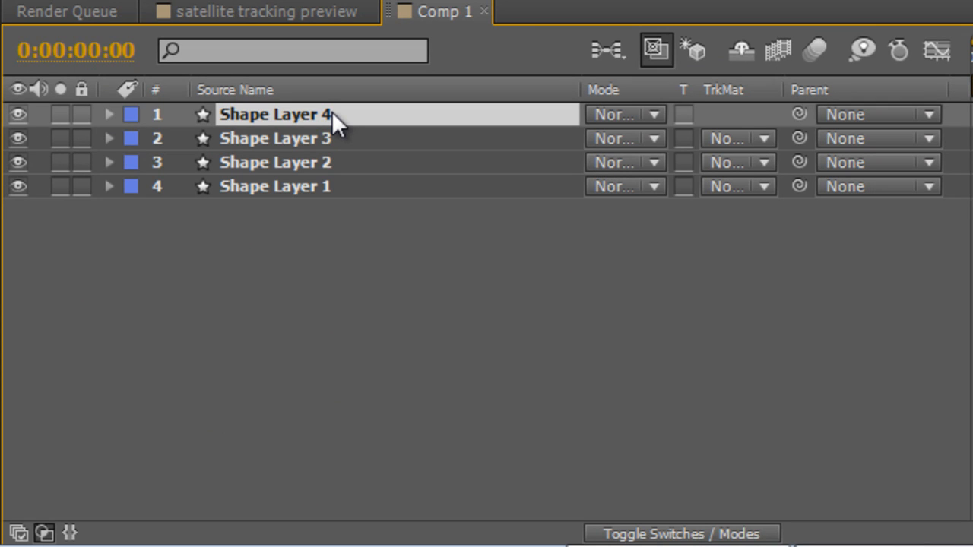
{"action": "key", "text": "t"}
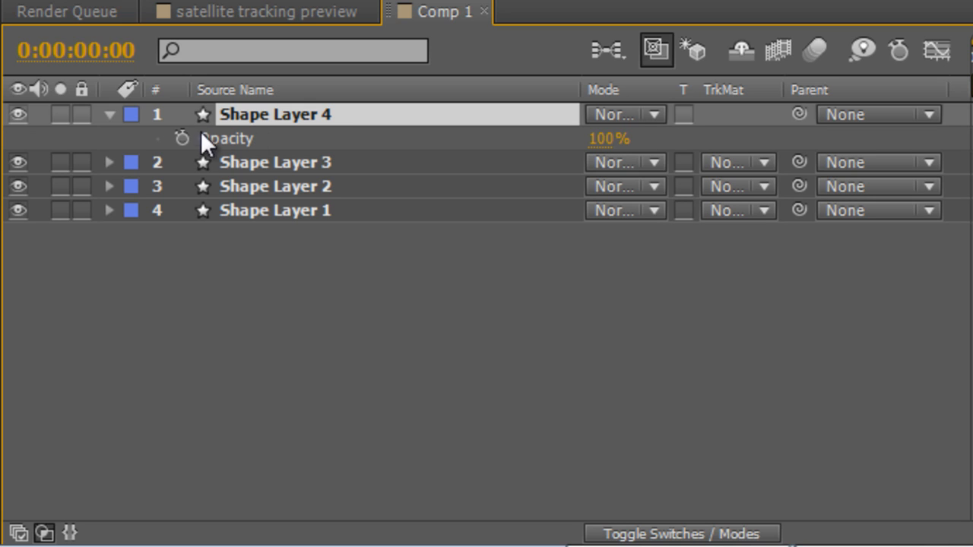
{"action": "left_click", "coordinate": [177, 137]}
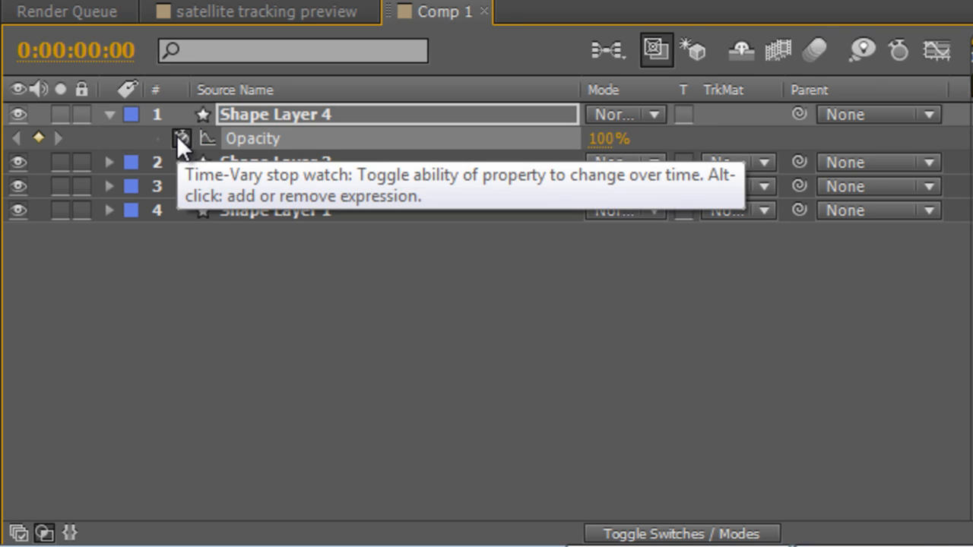
{"action": "left_click_drag", "start_coordinate": [610, 143], "coordinate": [540, 143]}
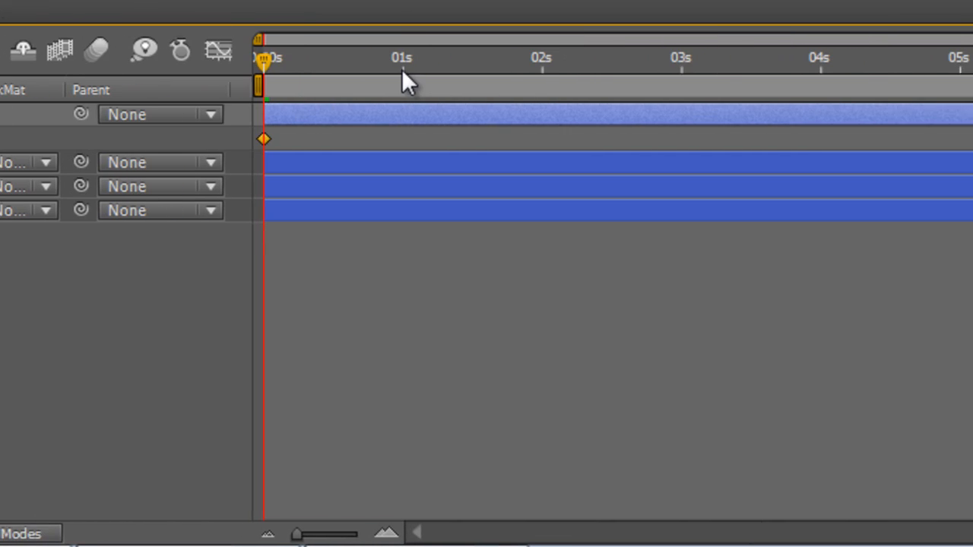
Keyframe Shape Layer 4's Opacity to rise at the 1-second mark and drop to 0% at 0:00:01:05.
{"action": "left_click", "coordinate": [396, 68]}
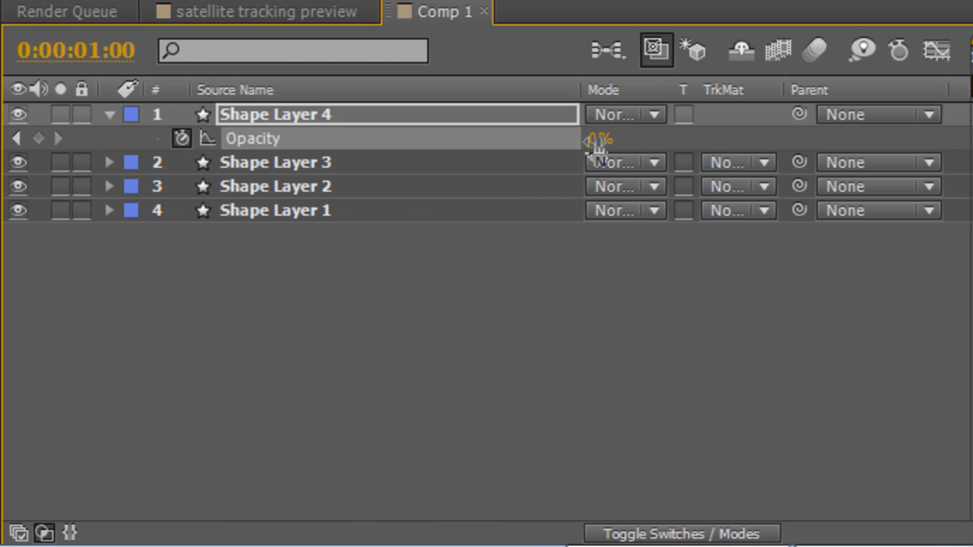
{"action": "left_click_drag", "start_coordinate": [598, 144], "coordinate": [728, 138]}
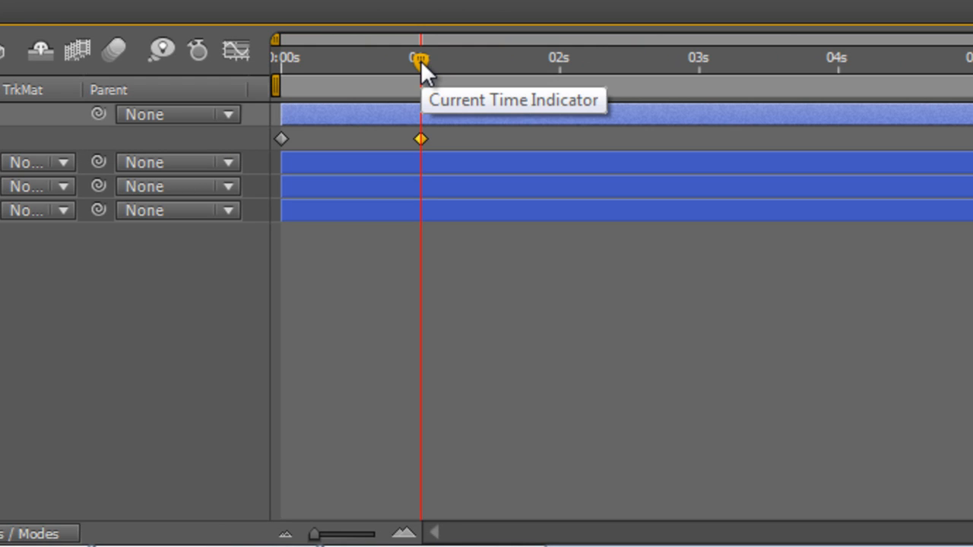
{"action": "key", "text": "Page_Down"}
{"action": "key", "text": "Page_Down"}
{"action": "key", "text": "Page_Down"}
{"action": "key", "text": "Page_Down"}
{"action": "key", "text": "Page_Down"}
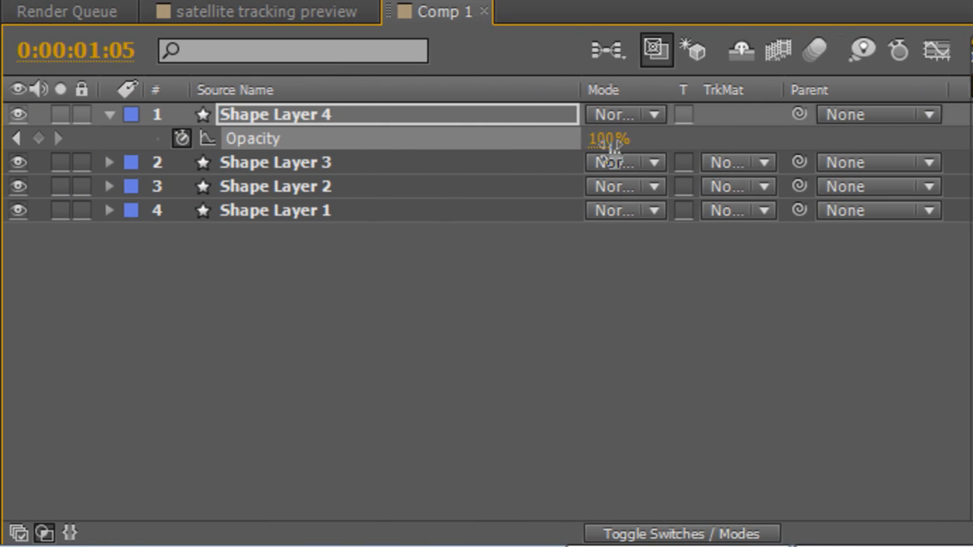
{"action": "left_click_drag", "start_coordinate": [613, 148], "coordinate": [537, 148]}
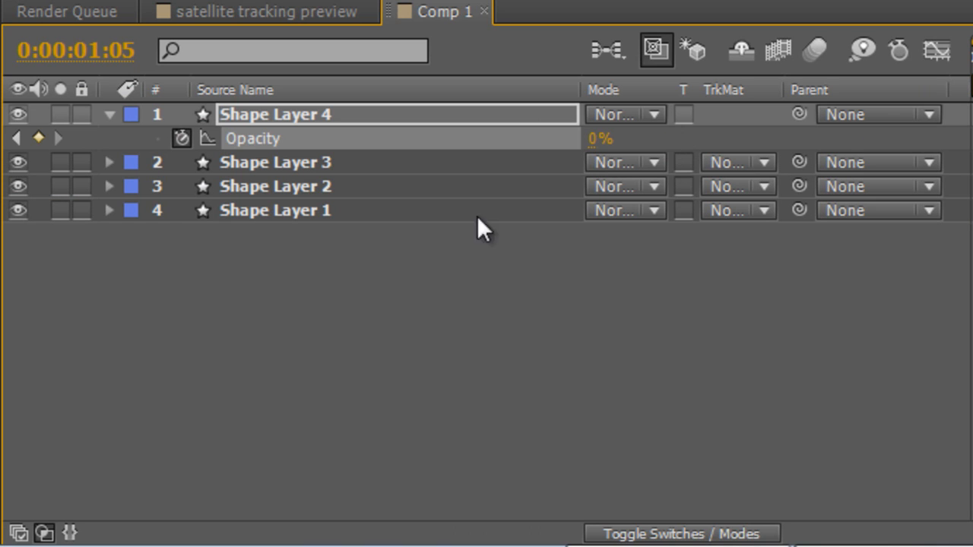
Add the expression loopOut() to Shape Layer 4's Opacity so the keyframed blink repeats.
{"action": "left_click", "coordinate": [456, 247]}
{"action": "left_click", "coordinate": [379, 138]}
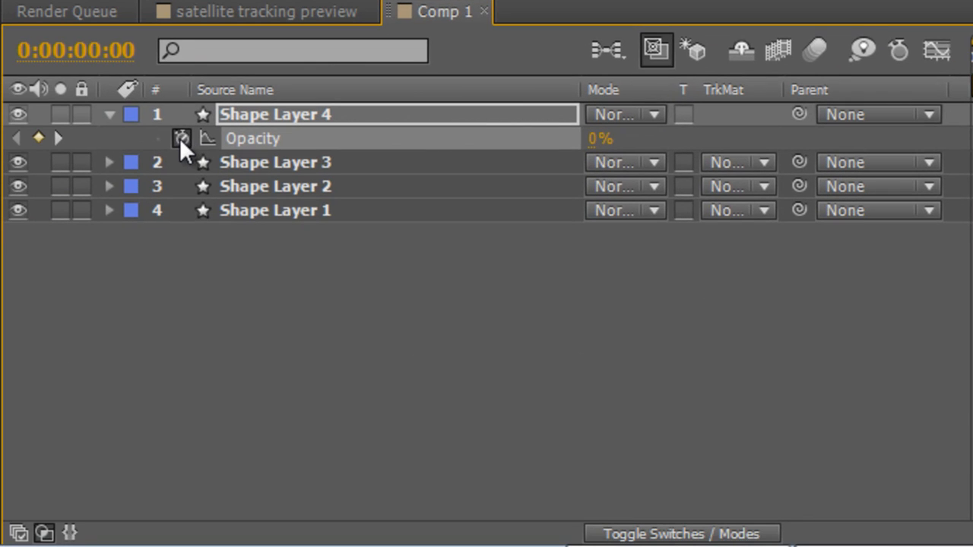
{"action": "left_click", "coordinate": [181, 138], "text": "alt"}
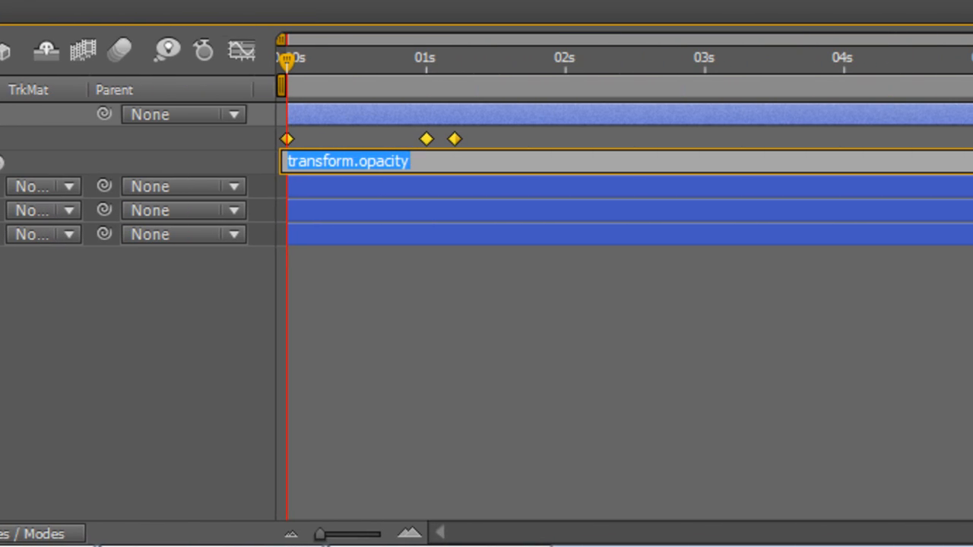
{"action": "type", "text": "loopOut()"}
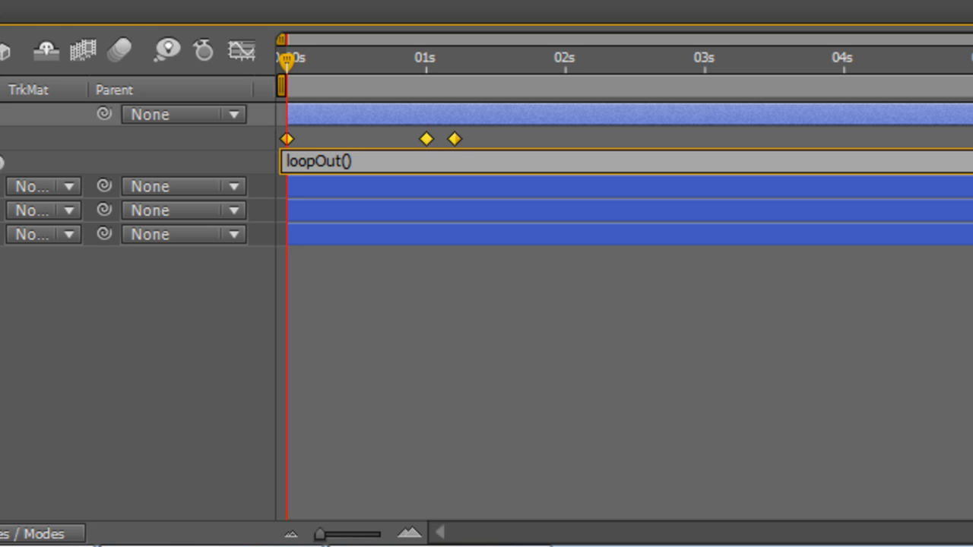
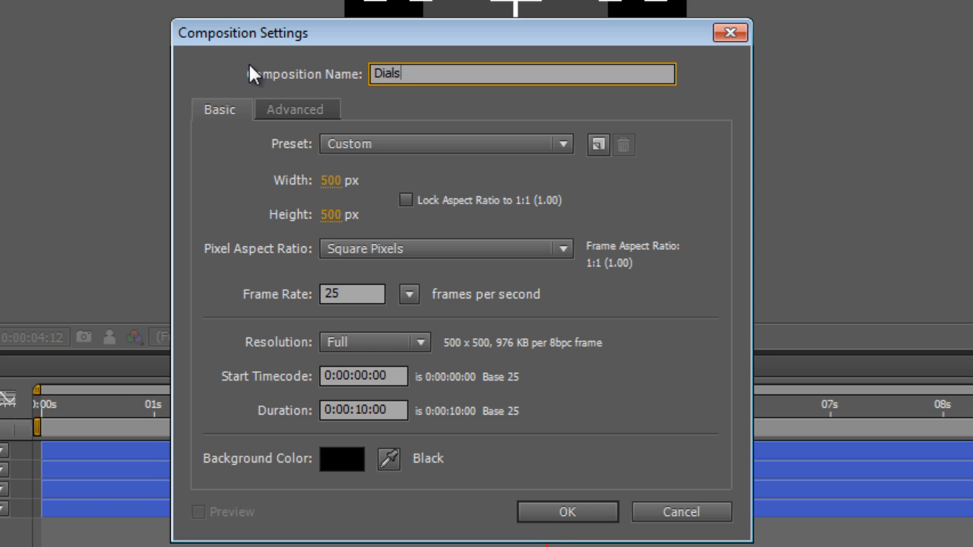
Create the 500 x 500 px composition named Dials and draw a circle about 427 px across in it with the Ellipse tool.
{"action": "left_click", "coordinate": [586, 510]}
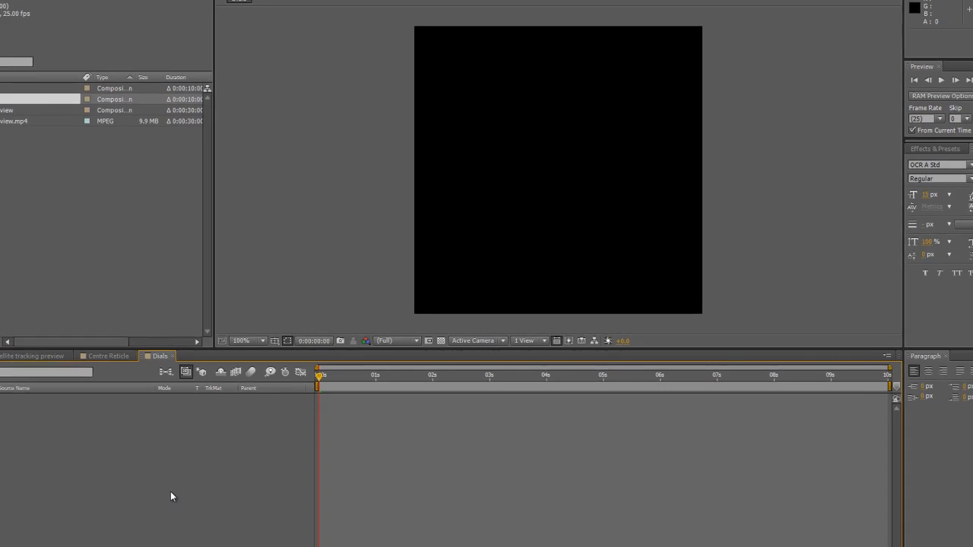
{"action": "left_click", "coordinate": [92, 17]}
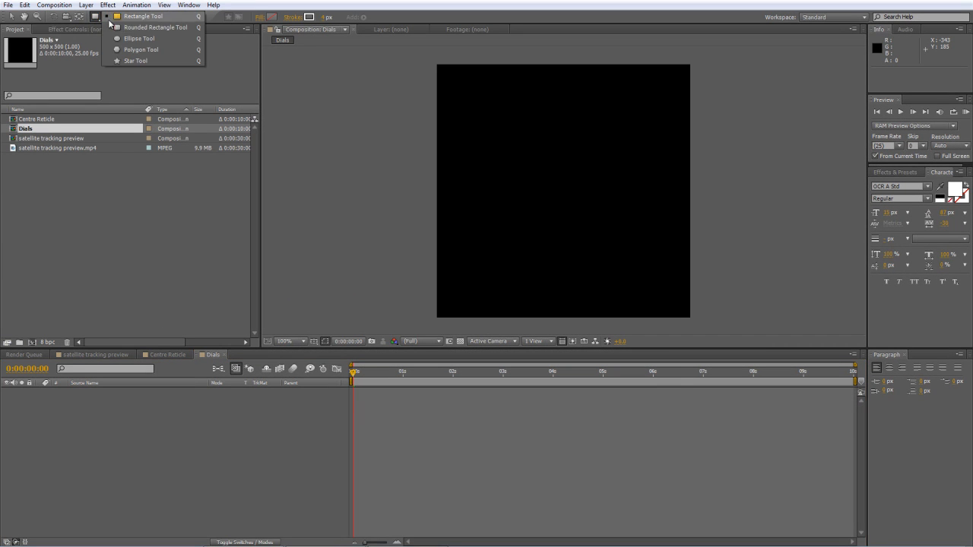
{"action": "left_click", "coordinate": [126, 38]}
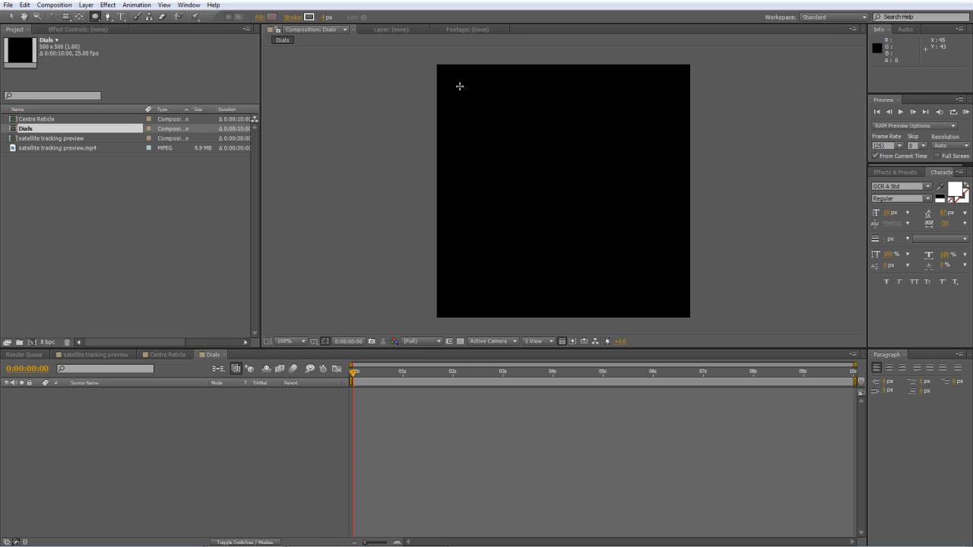
{"action": "left_click_drag", "start_coordinate": [458, 84], "coordinate": [637, 298]}
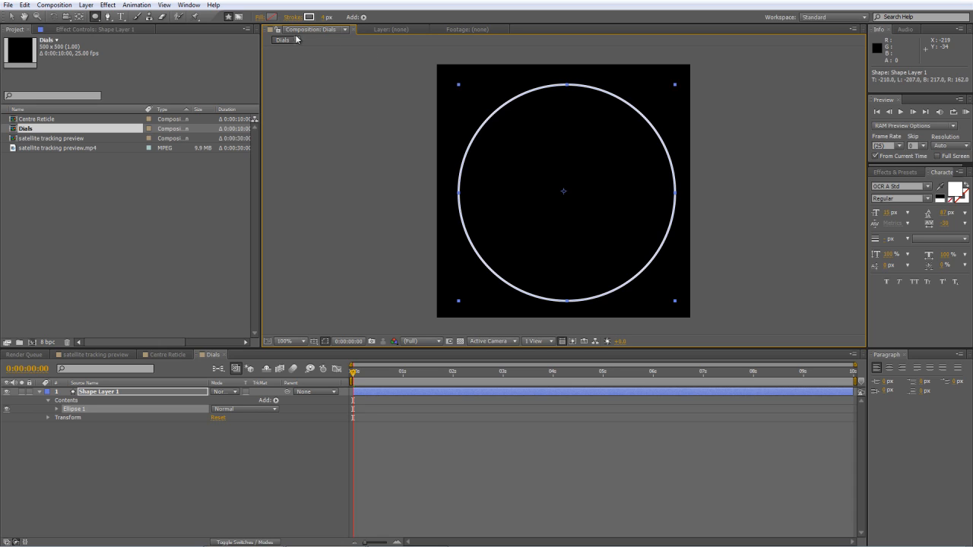
Centre the circle in the composition by setting Ellipse 1's transform Position to 0, 0.
{"action": "left_click", "coordinate": [57, 409]}
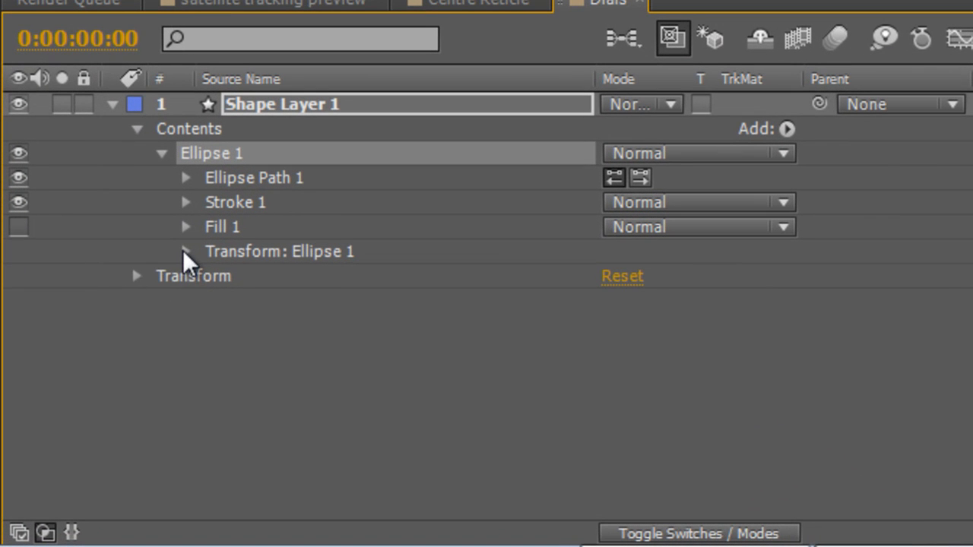
{"action": "left_click", "coordinate": [171, 272]}
{"action": "left_click", "coordinate": [612, 302]}
{"action": "type", "text": "0"}
{"action": "key", "text": "Tab"}
{"action": "type", "text": "0"}
{"action": "key", "text": "Tab"}
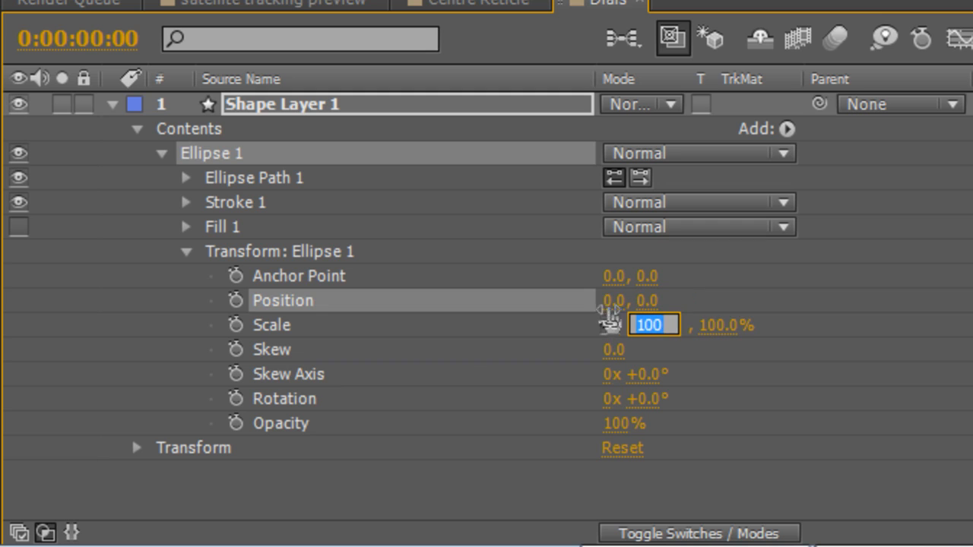
{"action": "left_click", "coordinate": [811, 307]}
Set the stroke width of Ellipse 1 in Shape Layer 1 to 20.
{"action": "left_click", "coordinate": [294, 104]}
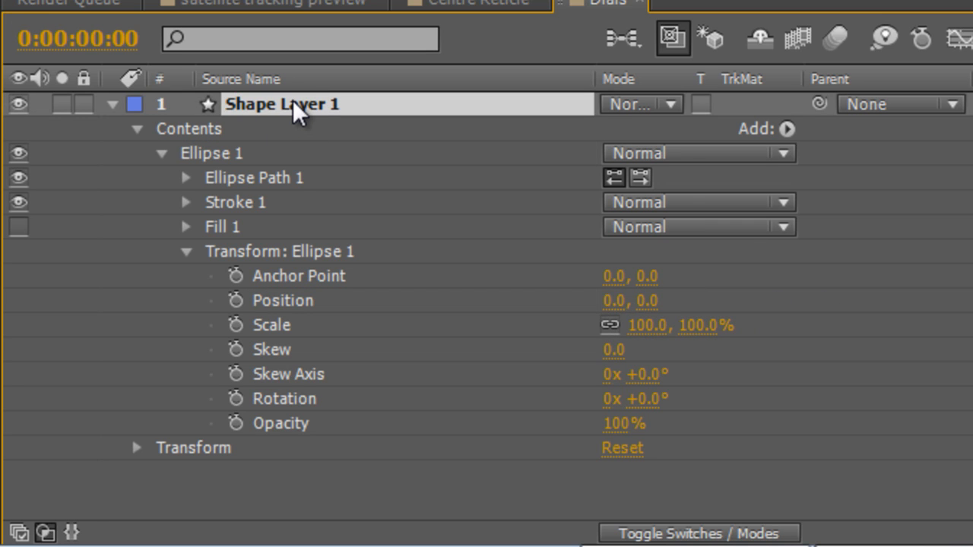
{"action": "left_click", "coordinate": [186, 202]}
{"action": "left_click_drag", "start_coordinate": [610, 374], "coordinate": [716, 375]}
{"action": "key", "text": "ctrl+z"}
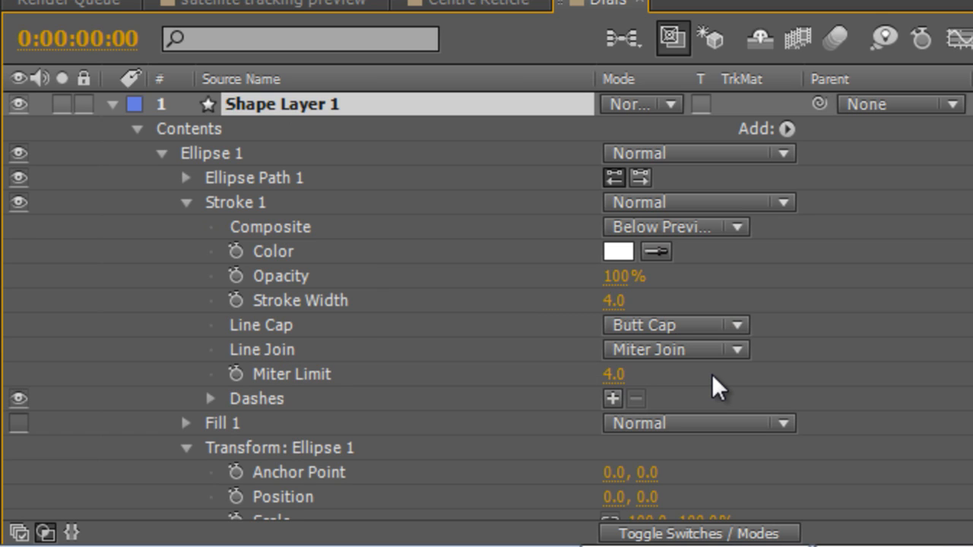
{"action": "left_click_drag", "start_coordinate": [614, 304], "coordinate": [647, 302]}
{"action": "left_click", "coordinate": [623, 303]}
{"action": "type", "text": "20"}
{"action": "key", "text": "Return"}
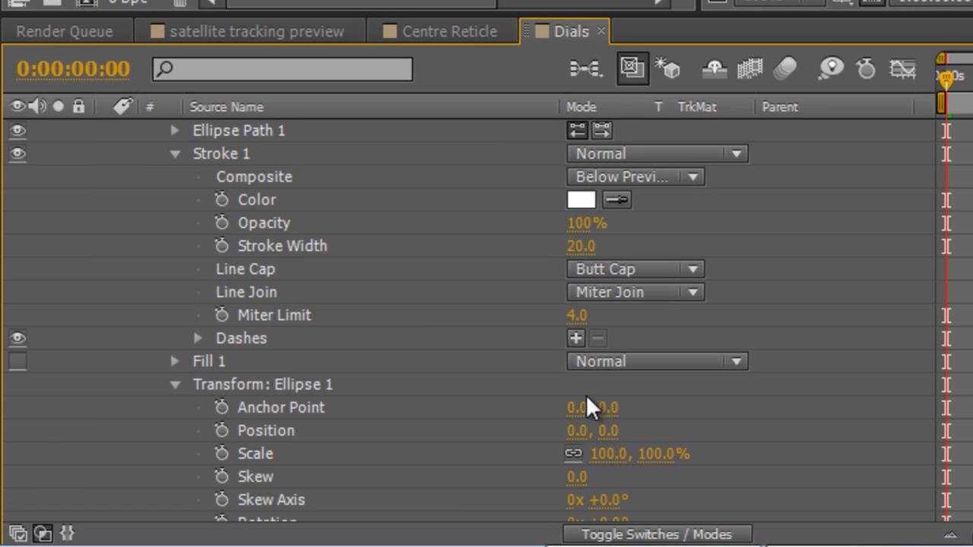
Add a dash and a gap to Ellipse 1's stroke, with Dash 2 and Gap 110, to form twelve evenly spaced ticks.
{"action": "left_click", "coordinate": [575, 339]}
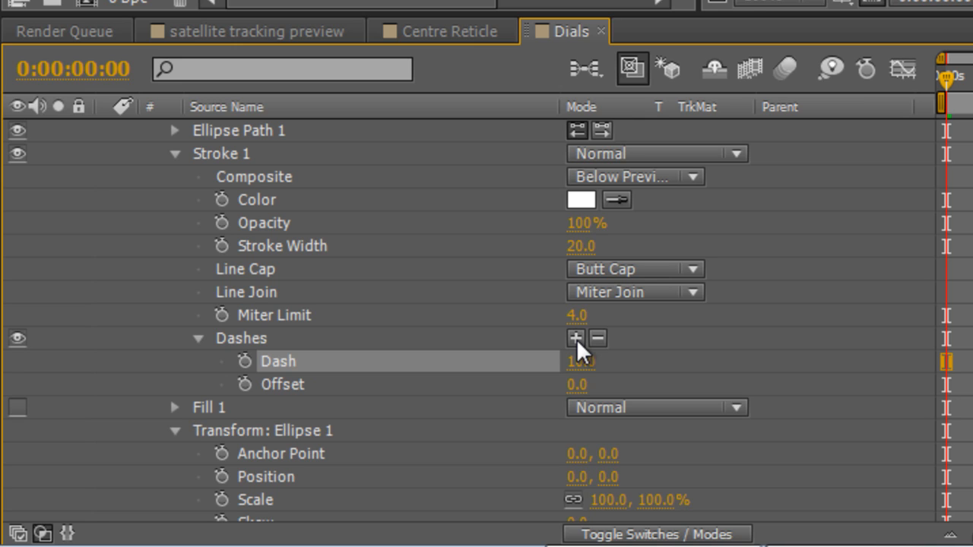
{"action": "left_click", "coordinate": [576, 339]}
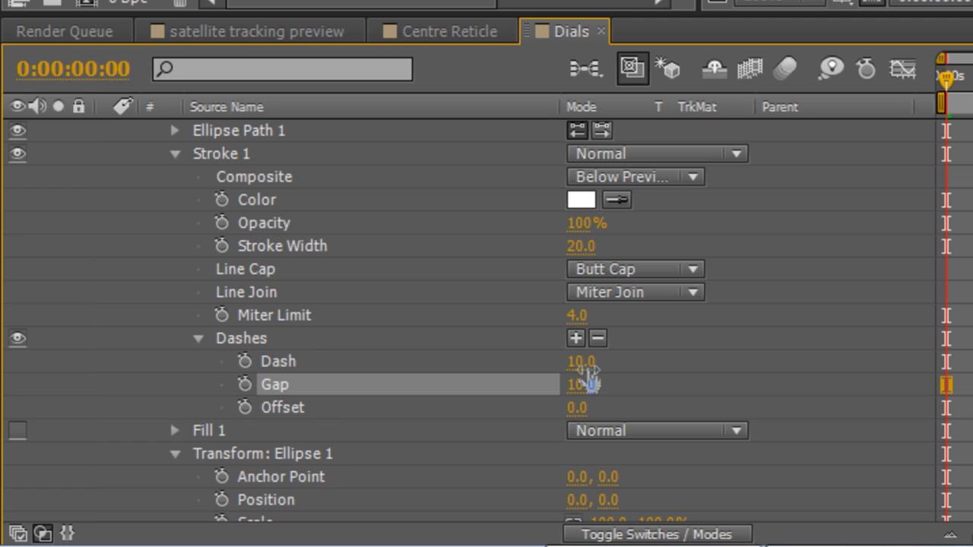
{"action": "mouse_move", "coordinate": [581, 362]}
{"action": "left_mouse_down"}
{"action": "mouse_move", "coordinate": [622, 362]}
{"action": "mouse_move", "coordinate": [586, 361]}
{"action": "mouse_move", "coordinate": [614, 384]}
{"action": "mouse_move", "coordinate": [738, 385]}
{"action": "left_mouse_up"}
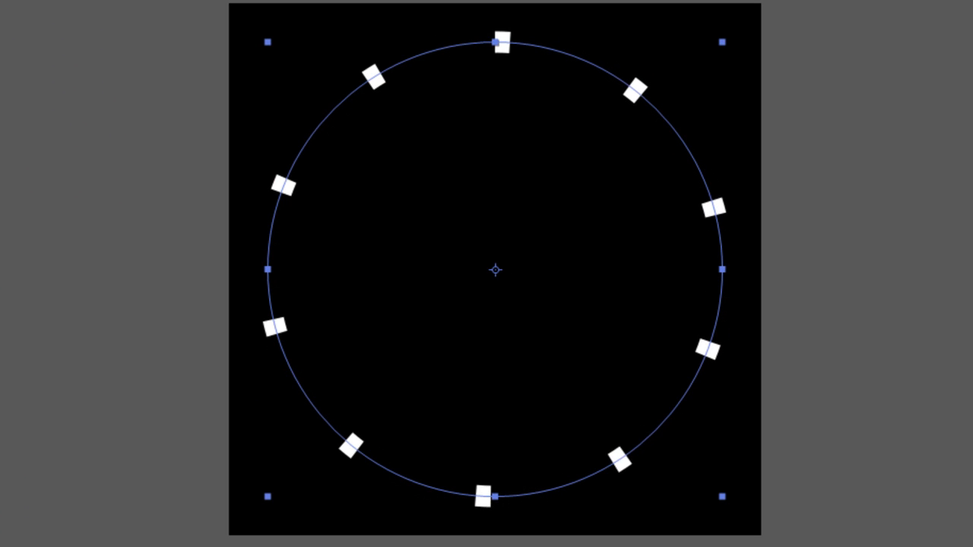
{"action": "left_click_drag", "start_coordinate": [592, 360], "coordinate": [572, 360]}
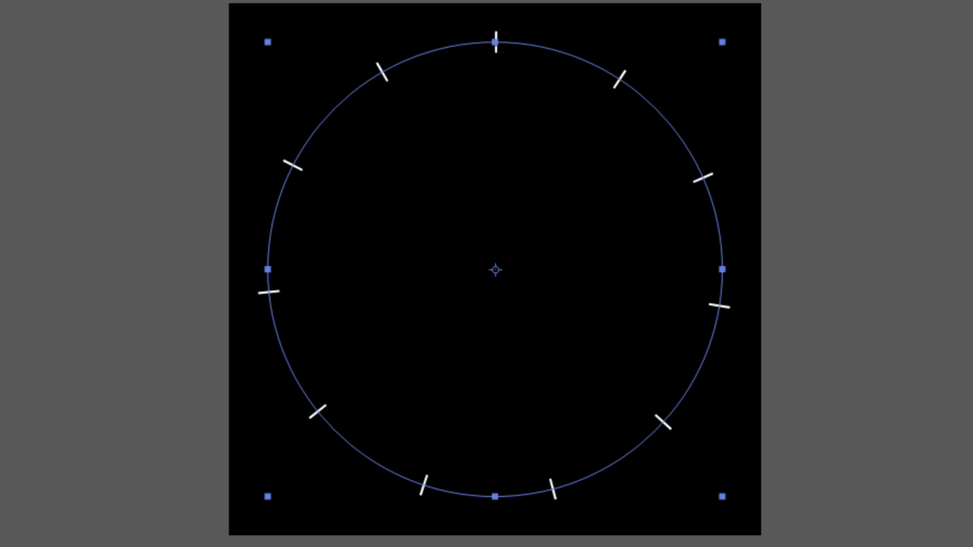
{"action": "key", "text": "ctrl+shift+a"}
{"action": "mouse_move", "coordinate": [588, 372]}
{"action": "left_mouse_down"}
{"action": "mouse_move", "coordinate": [577, 372]}
{"action": "mouse_move", "coordinate": [610, 372]}
{"action": "mouse_move", "coordinate": [579, 373]}
{"action": "mouse_move", "coordinate": [602, 373]}
{"action": "mouse_move", "coordinate": [587, 372]}
{"action": "left_mouse_up"}
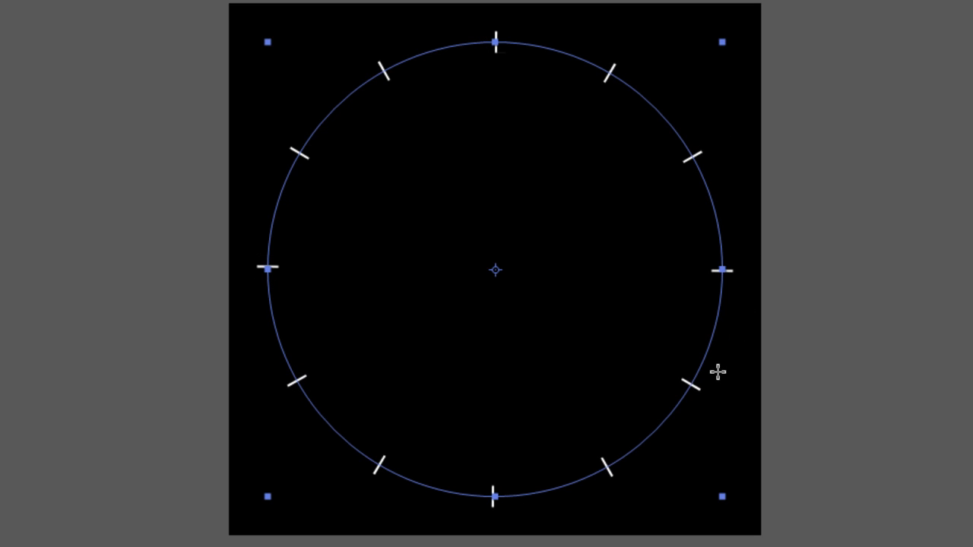
{"action": "key", "text": "ctrl+shift+a"}
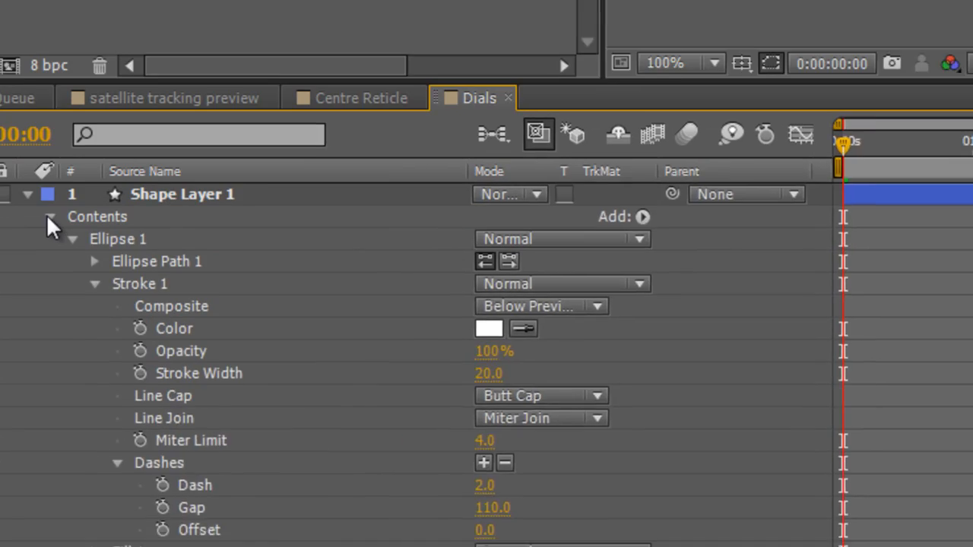
Duplicate Ellipse 1 within the contents of Shape Layer 1.
{"action": "left_click", "coordinate": [48, 217]}
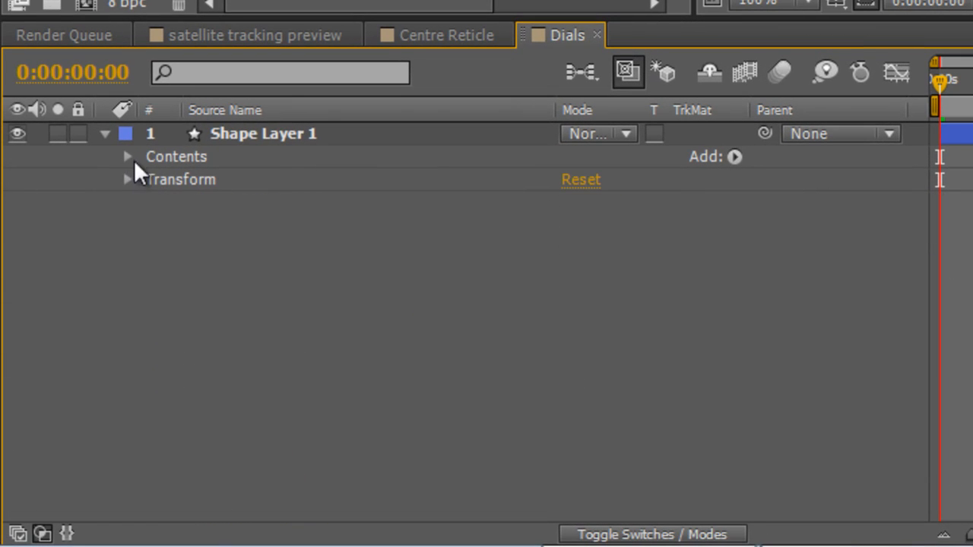
{"action": "left_click", "coordinate": [244, 133]}
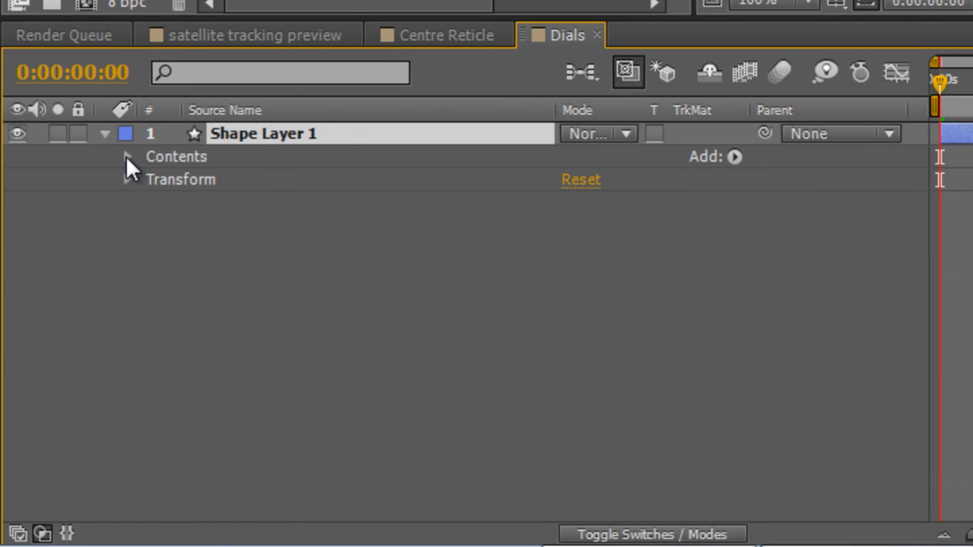
{"action": "left_click", "coordinate": [127, 155]}
{"action": "left_click", "coordinate": [148, 154]}
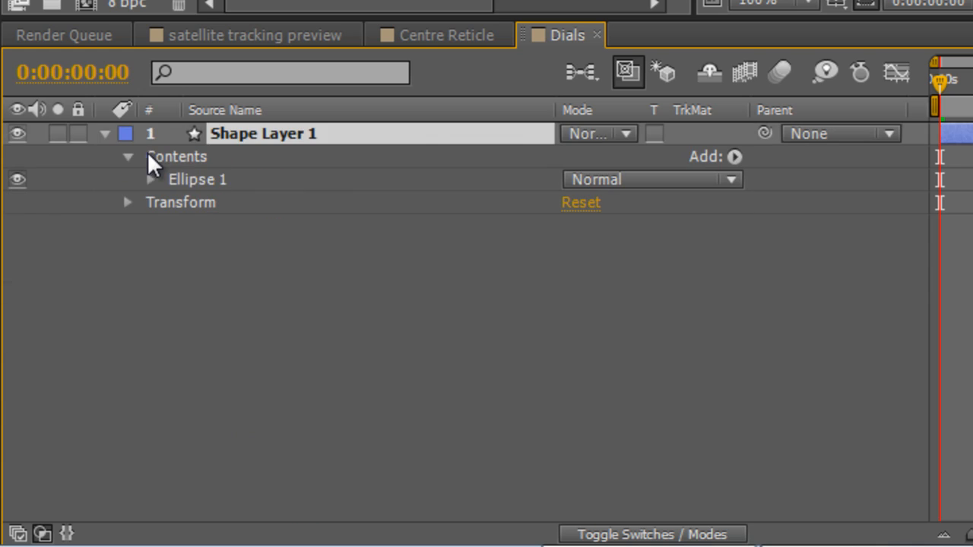
{"action": "left_click", "coordinate": [186, 179]}
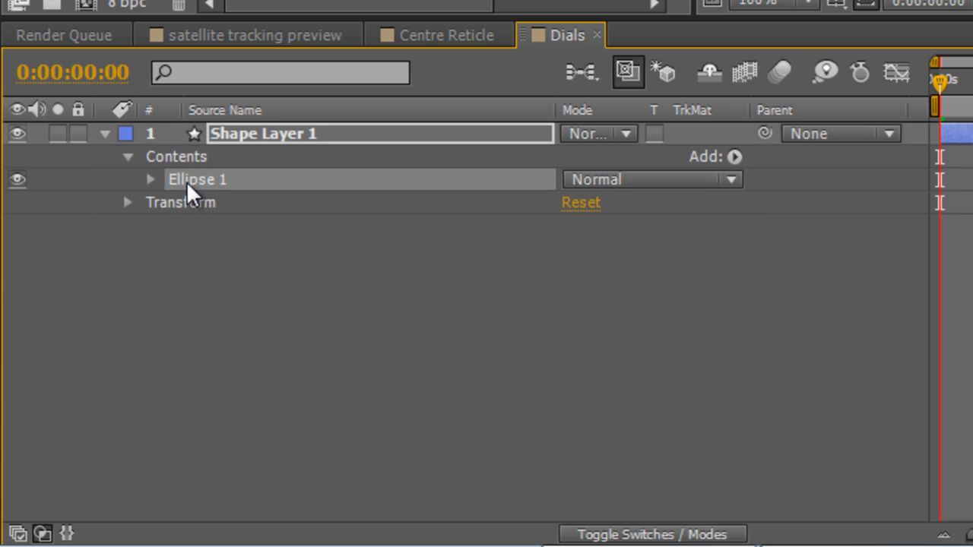
{"action": "key", "text": "ctrl+d"}
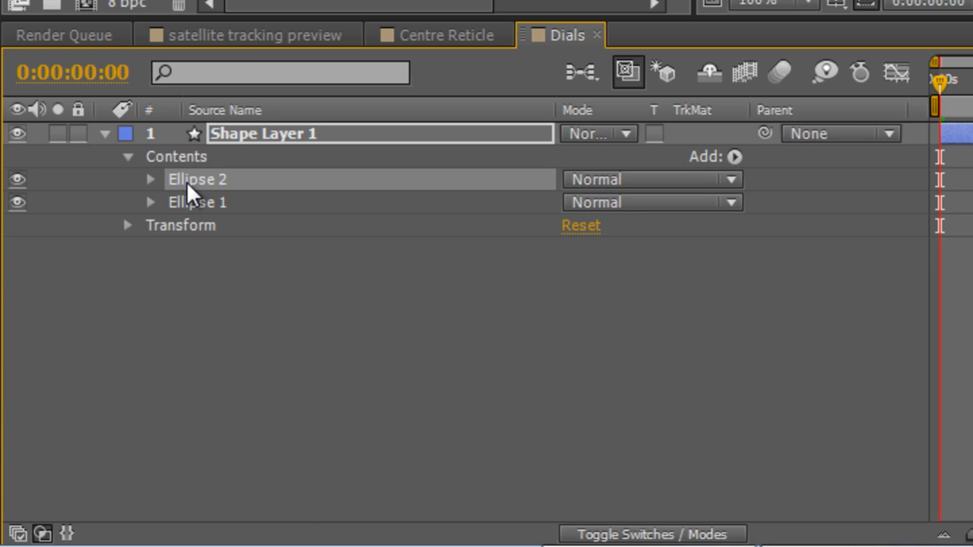
Set the stroke width of the duplicated Ellipse 2 to 10.
{"action": "left_click", "coordinate": [149, 179]}
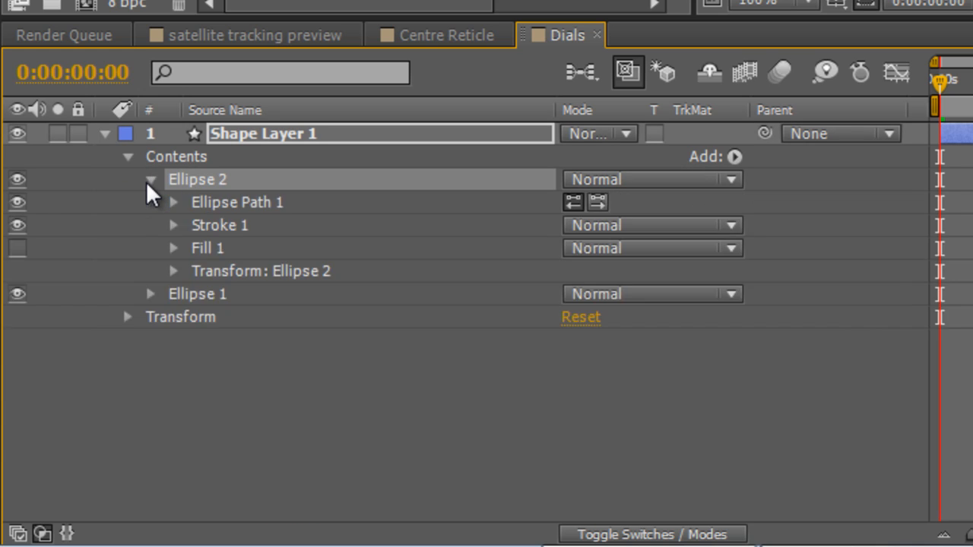
{"action": "left_click", "coordinate": [173, 225]}
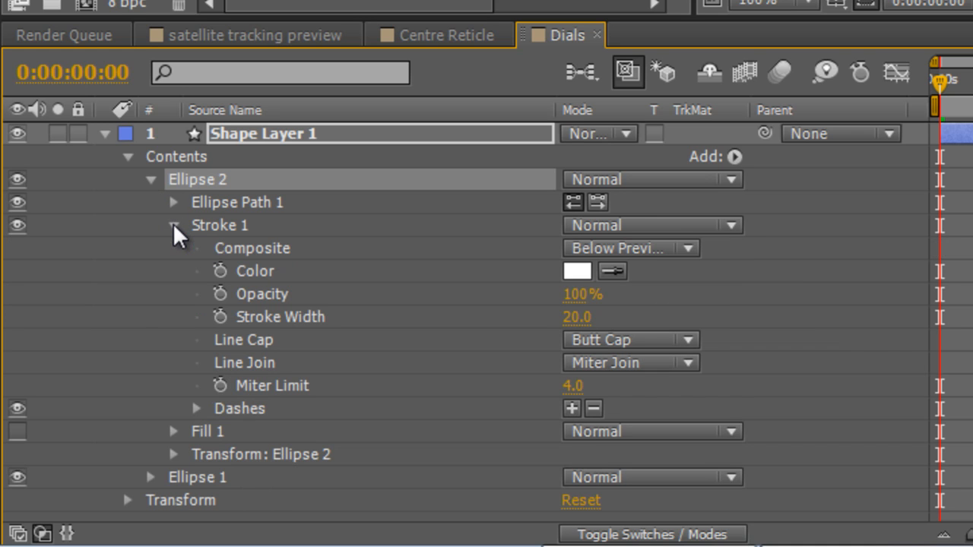
{"action": "left_click", "coordinate": [576, 316]}
{"action": "type", "text": "10"}
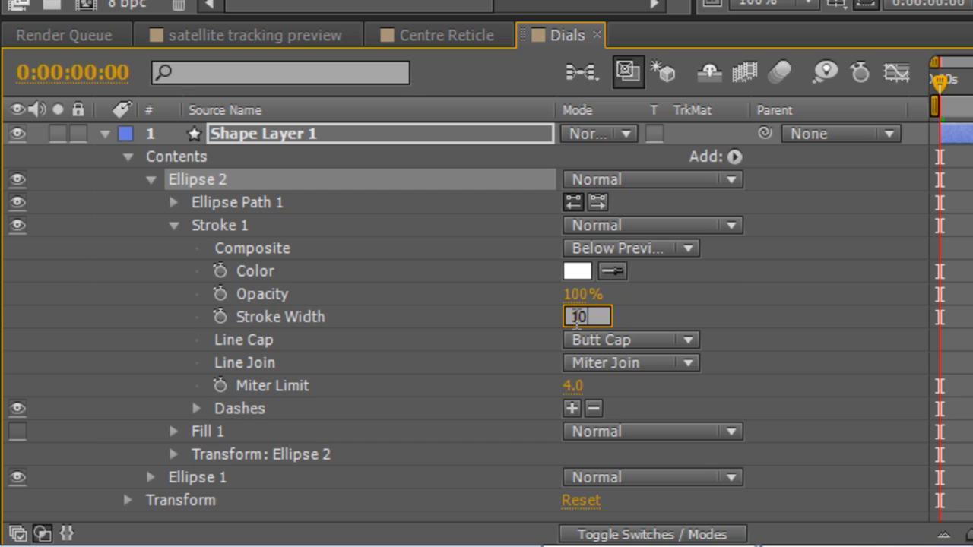
{"action": "key", "text": "Return"}
{"action": "left_click", "coordinate": [792, 313]}
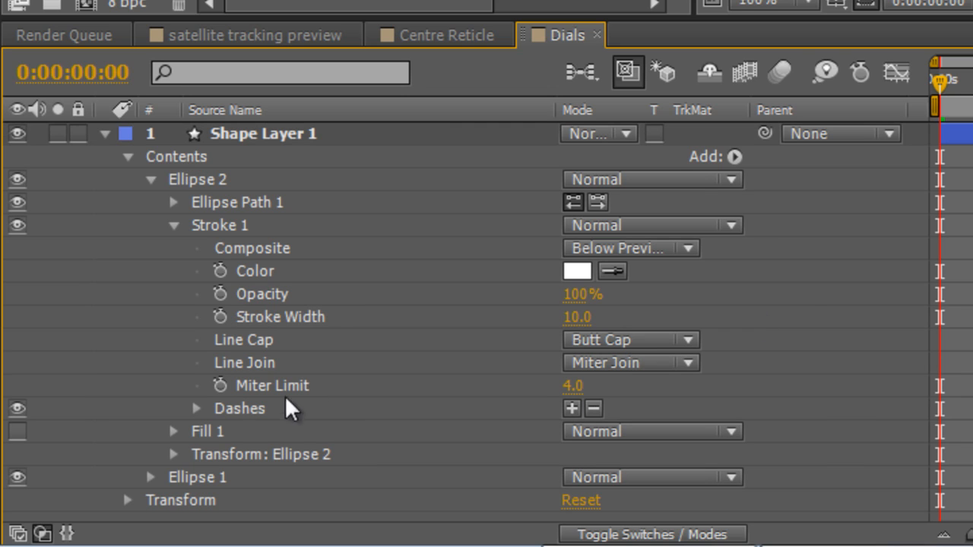
Reduce Ellipse 2's dash gap to form many closely spaced ticks, and scale it down slightly to align with the inner ends of the long ticks.
{"action": "left_click", "coordinate": [195, 408]}
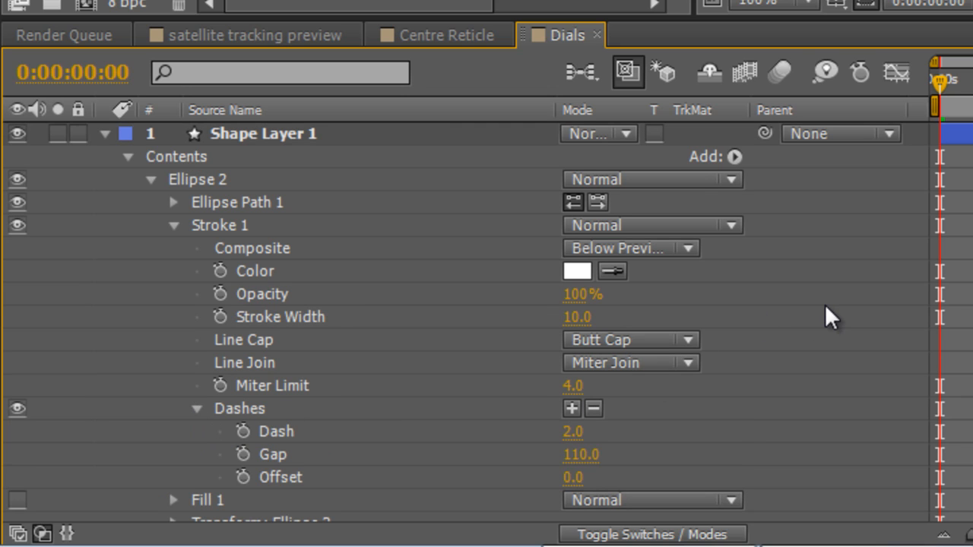
{"action": "scroll", "coordinate": [603, 418], "scroll_direction": "down", "scroll_amount": 2}
{"action": "left_click_drag", "start_coordinate": [590, 403], "coordinate": [469, 397]}
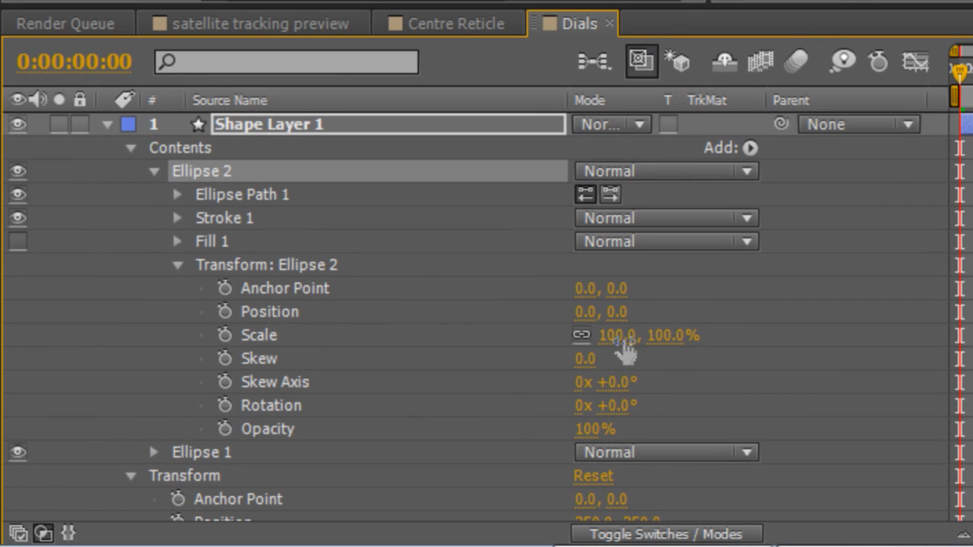
{"action": "left_click_drag", "start_coordinate": [621, 341], "coordinate": [604, 338]}
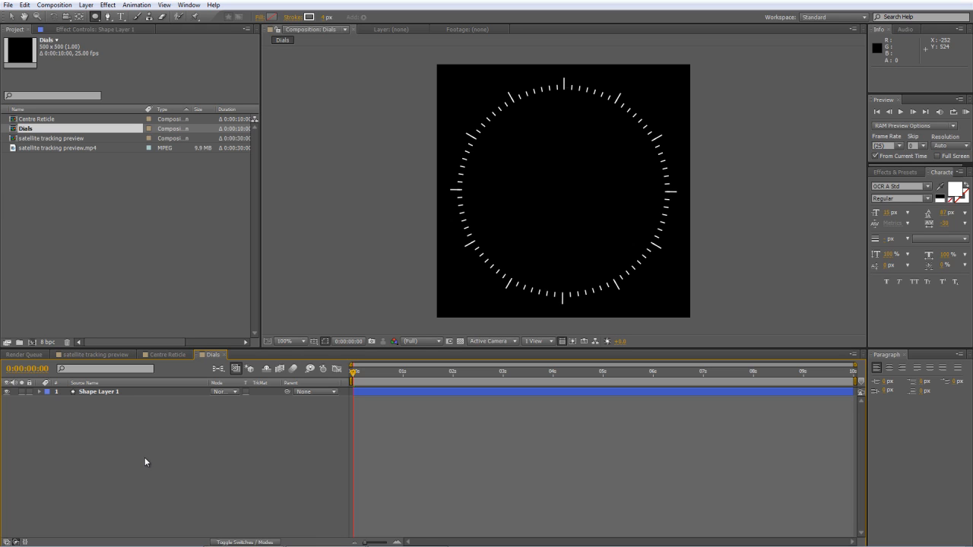
Duplicate Shape Layer 1 and set the scale of Ellipse 1 in the copy to 50%.
{"action": "left_click", "coordinate": [117, 391]}
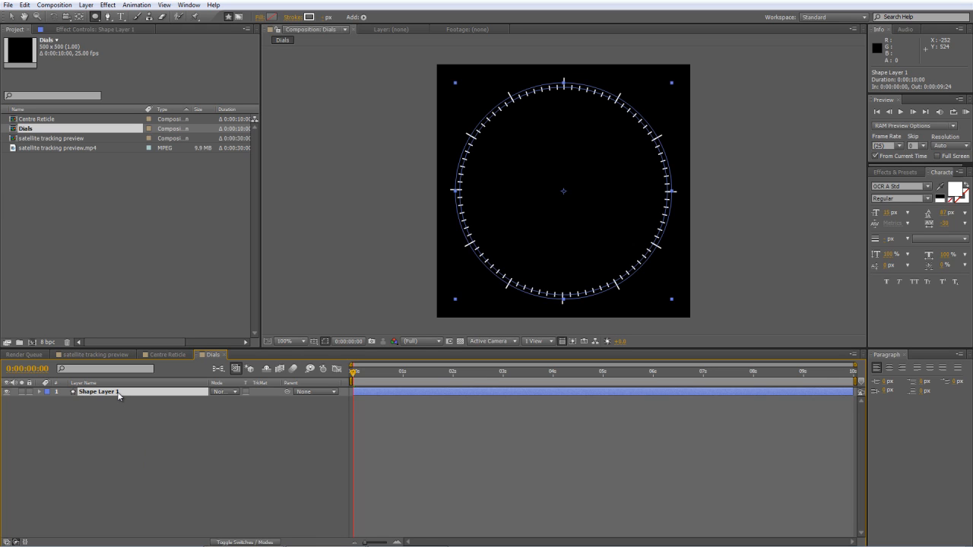
{"action": "key", "text": "ctrl+d"}
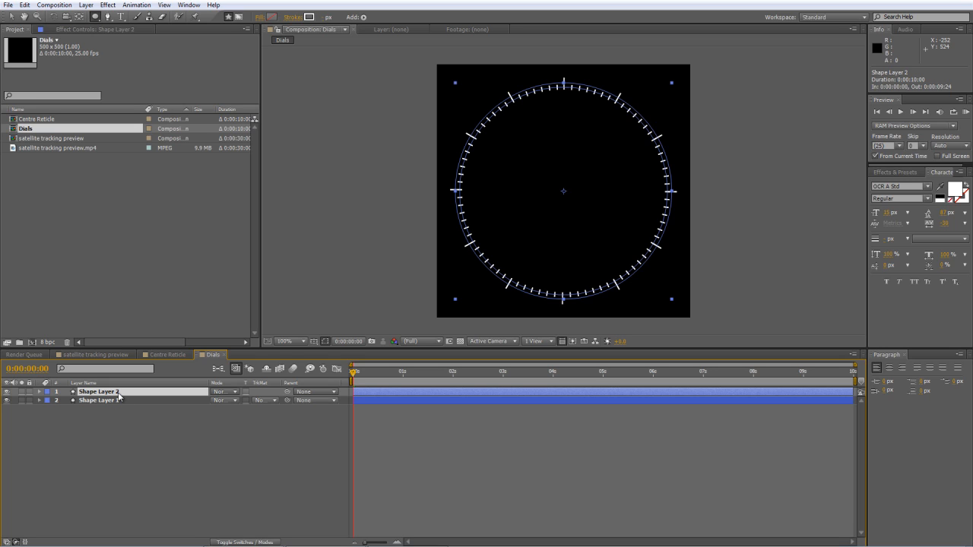
{"action": "left_click", "coordinate": [40, 391]}
{"action": "left_click", "coordinate": [48, 400]}
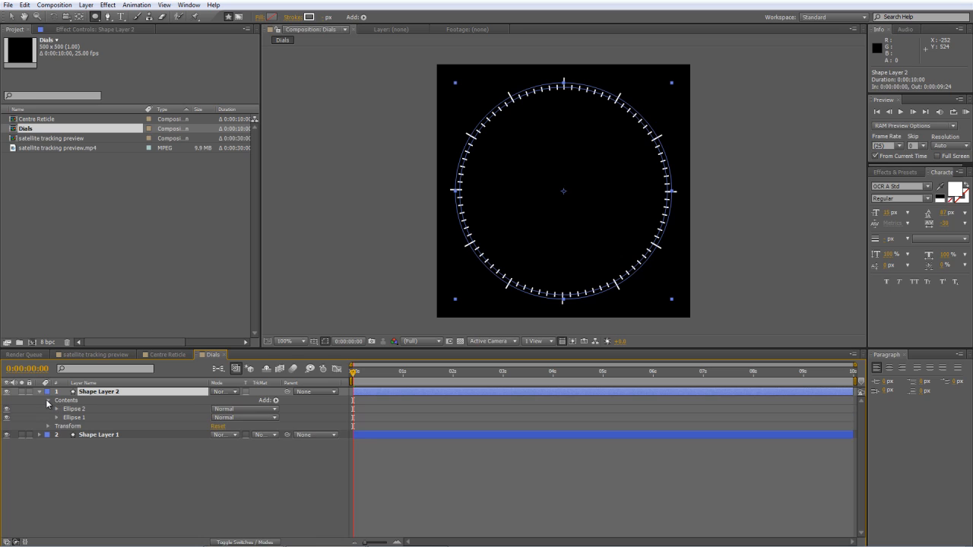
{"action": "left_click", "coordinate": [56, 418]}
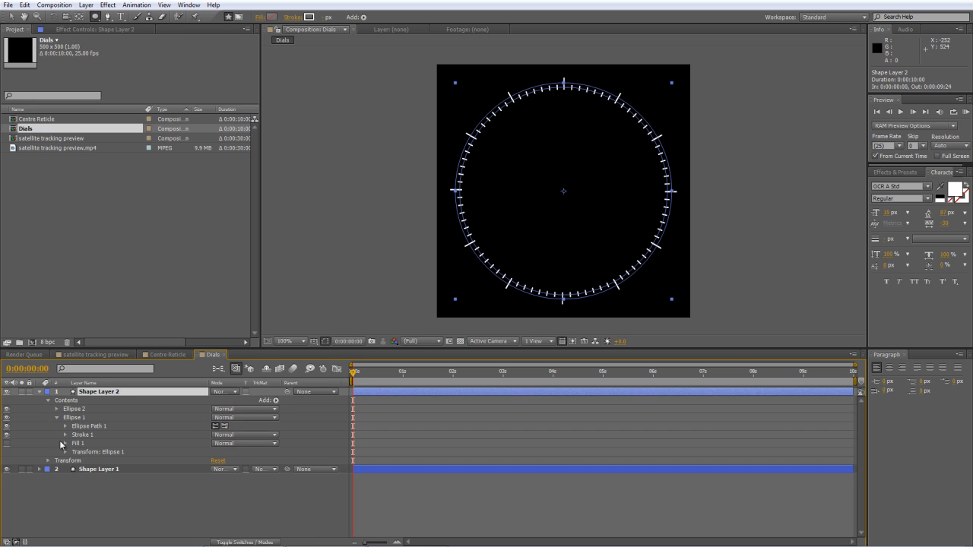
{"action": "left_click", "coordinate": [64, 452]}
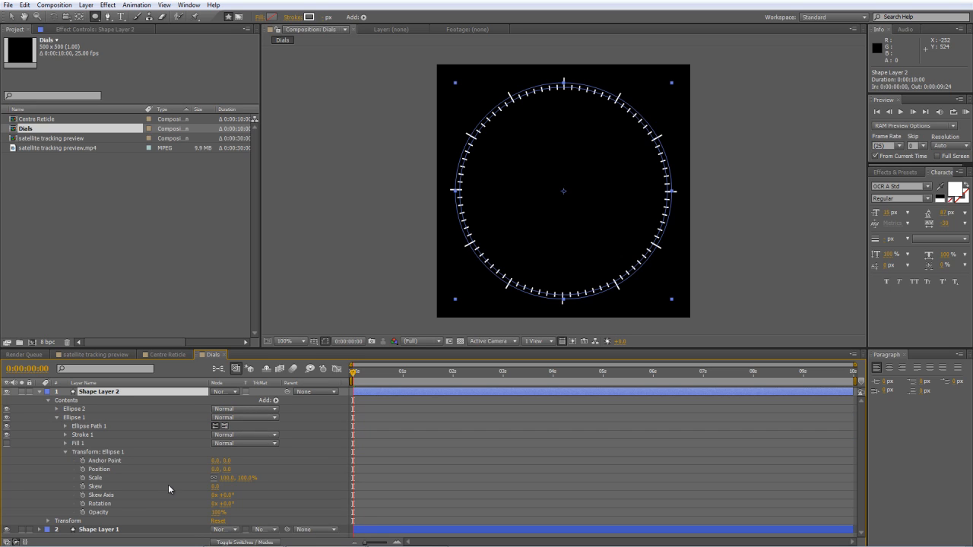
{"action": "mouse_move", "coordinate": [228, 478]}
{"action": "left_mouse_down"}
{"action": "mouse_move", "coordinate": [200, 477]}
{"action": "mouse_move", "coordinate": [209, 478]}
{"action": "left_mouse_up"}
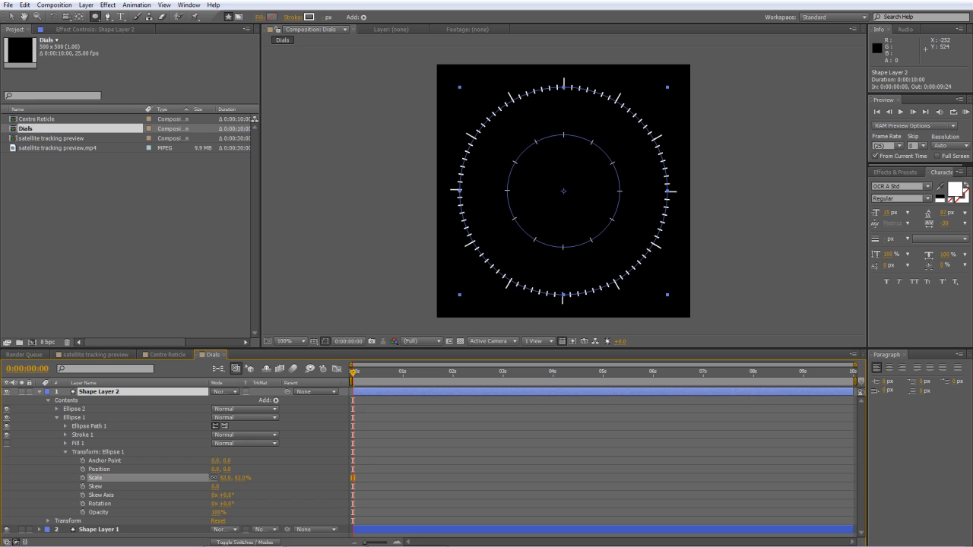
{"action": "left_click", "coordinate": [224, 478]}
{"action": "type", "text": "50"}
{"action": "key", "text": "Return"}
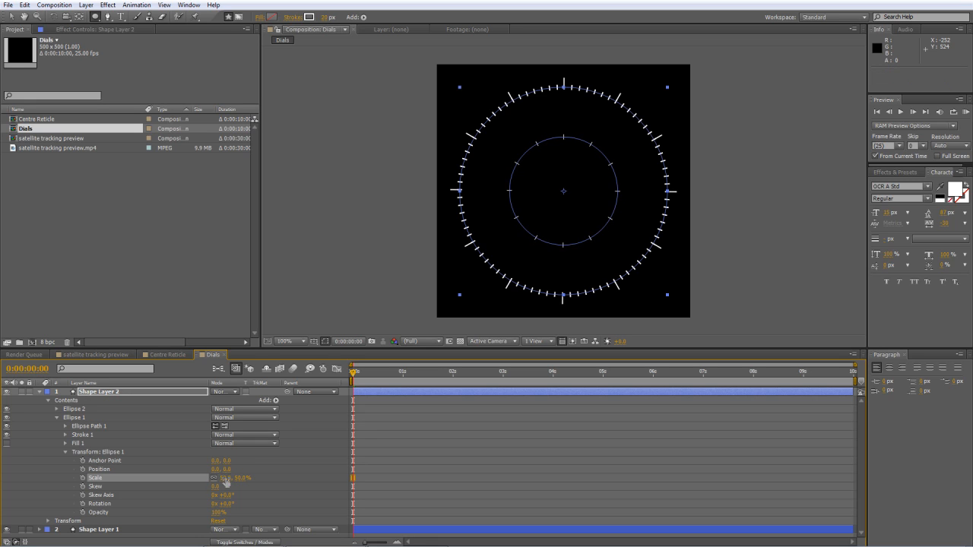
{"action": "left_click", "coordinate": [287, 470]}
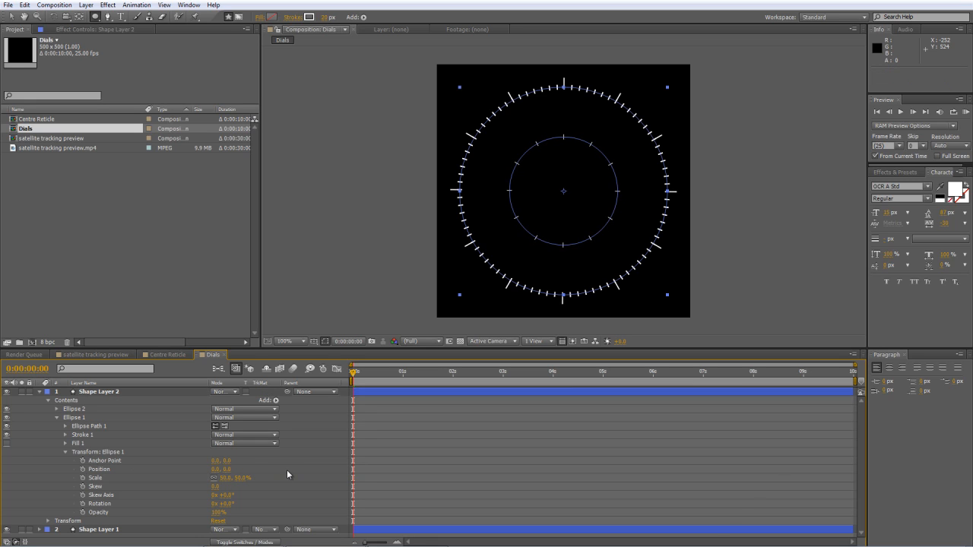
Scale Ellipse 2 in Shape Layer 2 down to 52% so its ticks join the inner ring, and collapse the layer.
{"action": "left_click", "coordinate": [56, 409]}
{"action": "left_click", "coordinate": [65, 443]}
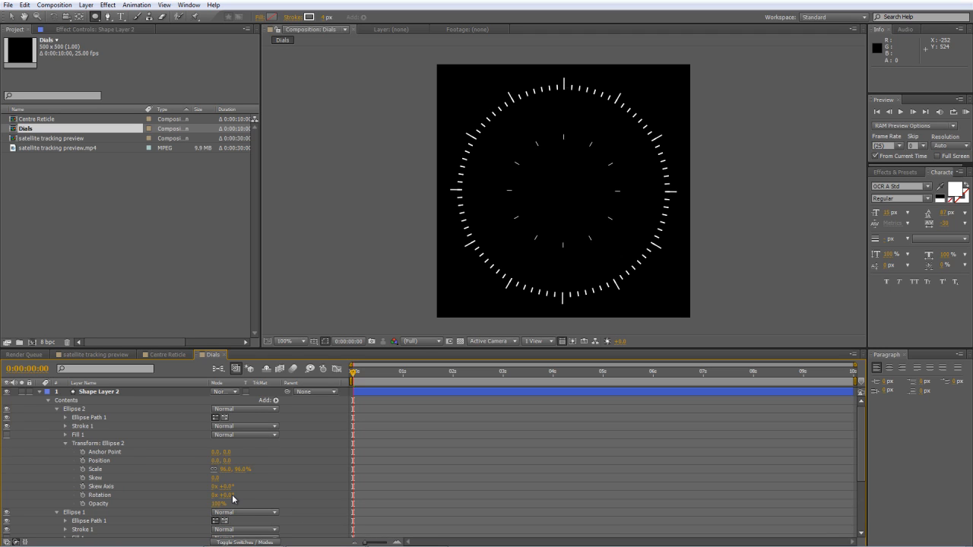
{"action": "left_click_drag", "start_coordinate": [226, 469], "coordinate": [193, 469]}
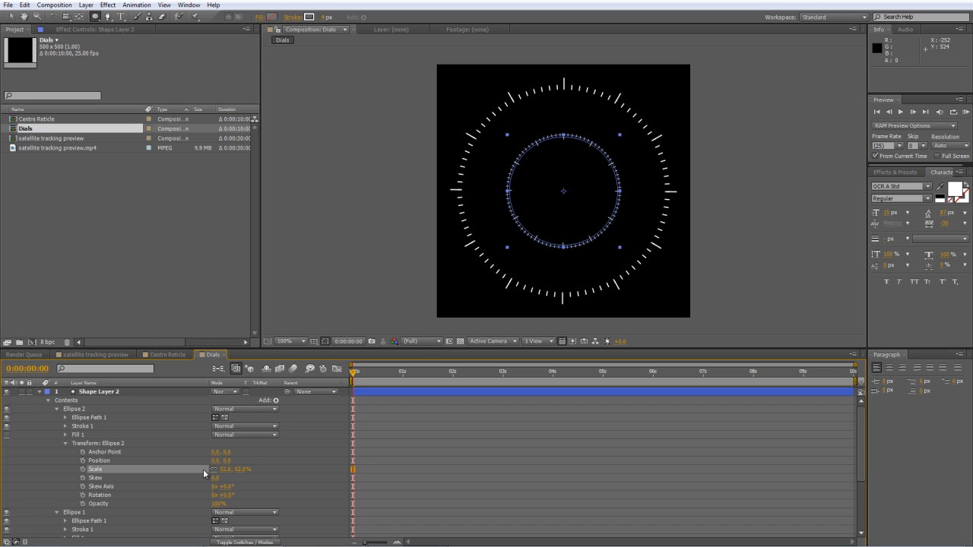
{"action": "left_click", "coordinate": [278, 469]}
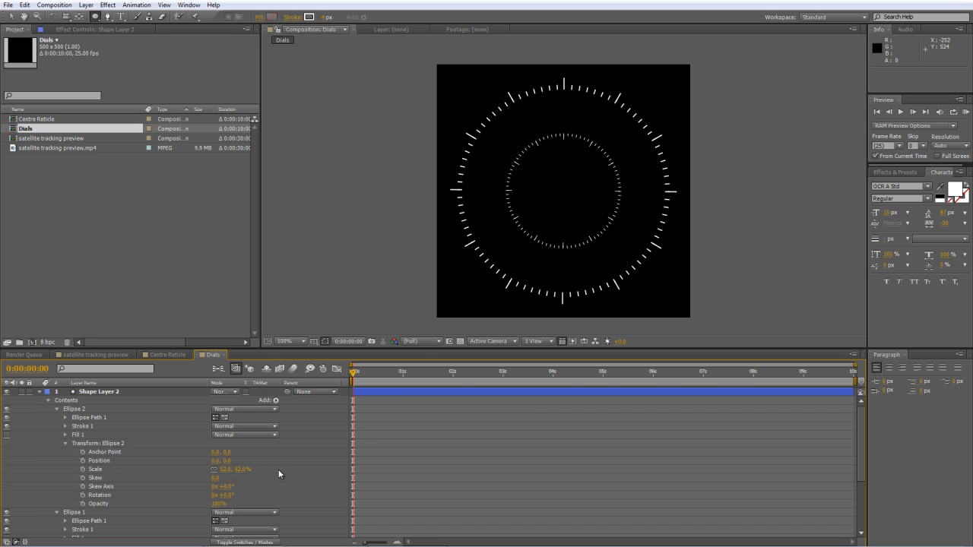
{"action": "left_click", "coordinate": [39, 392]}
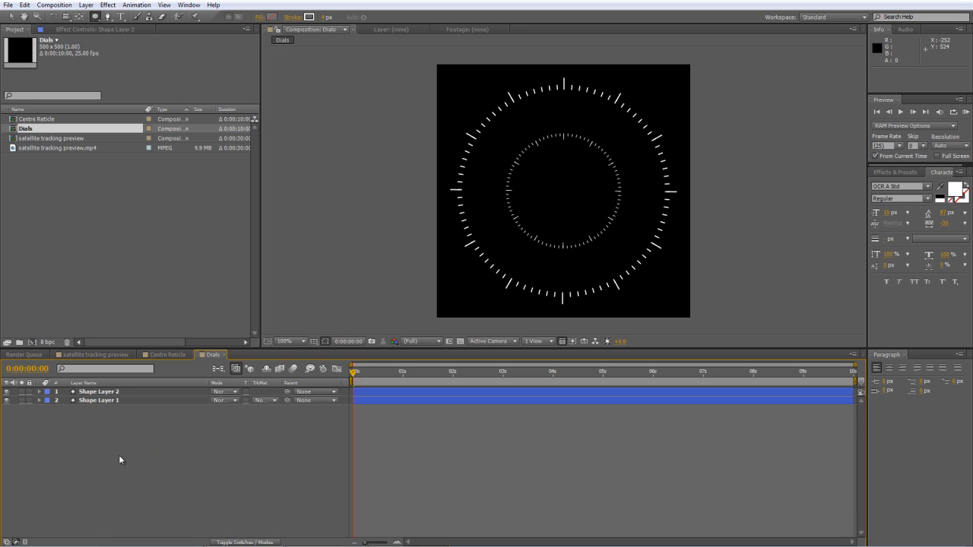
Show only the Rotation property of Shape Layer 2.
{"action": "left_click", "coordinate": [107, 393]}
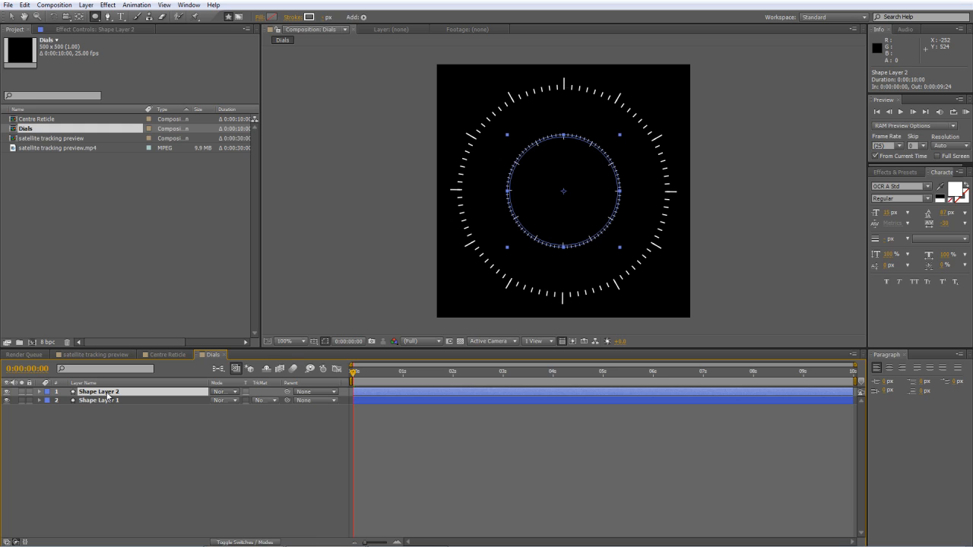
{"action": "key", "text": "r"}
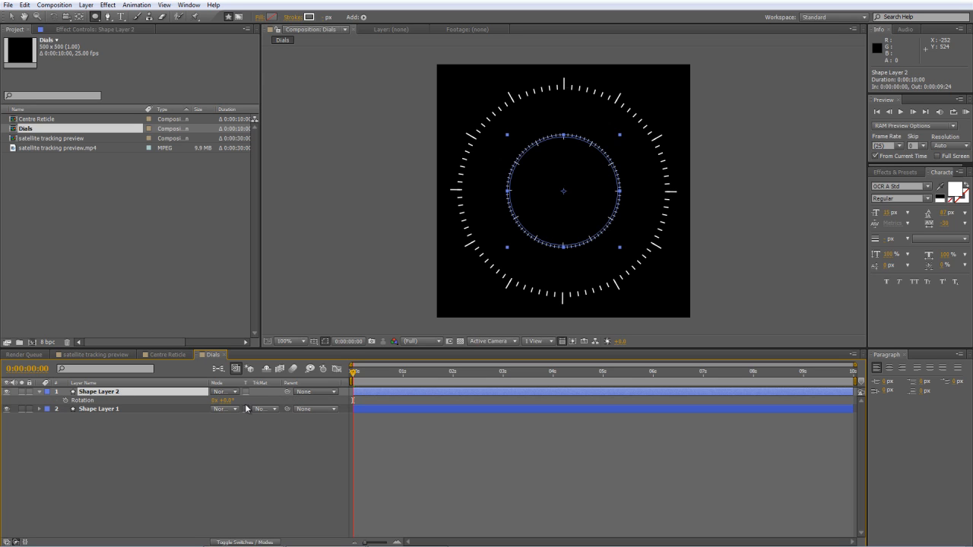
{"action": "left_click_drag", "start_coordinate": [229, 402], "coordinate": [256, 398]}
{"action": "left_click", "coordinate": [219, 452]}
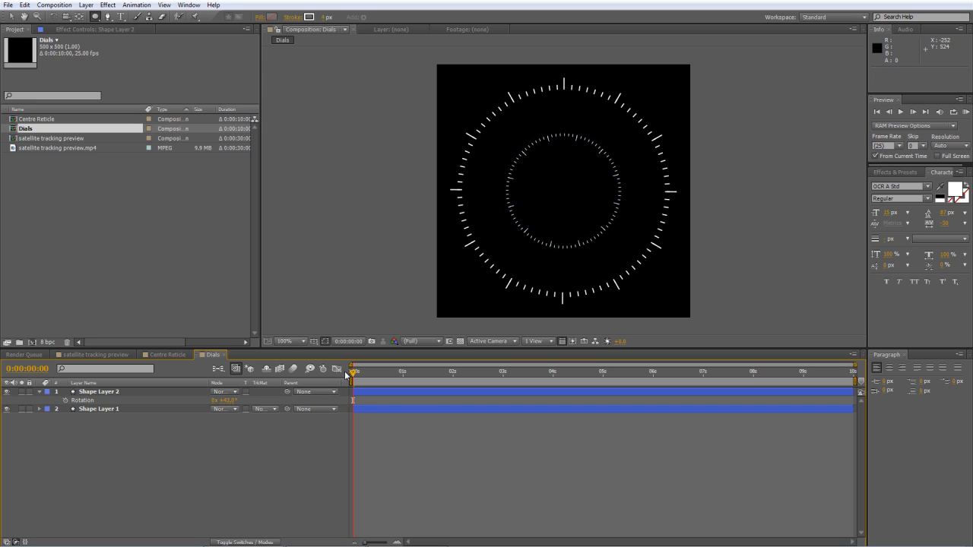
{"action": "left_click", "coordinate": [228, 400]}
{"action": "type", "text": "0"}
Animate Shape Layer 2's rotation with a 0° keyframe at the start and one full revolution (1x) at 0:00:09:24.
{"action": "left_click", "coordinate": [66, 400]}
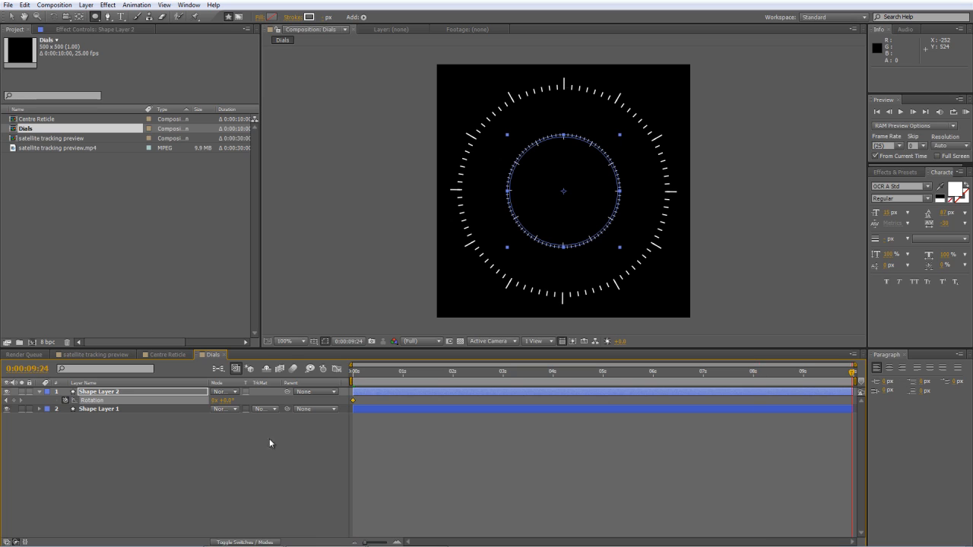
{"action": "left_click", "coordinate": [213, 400]}
{"action": "type", "text": "1"}
{"action": "left_click", "coordinate": [218, 442]}
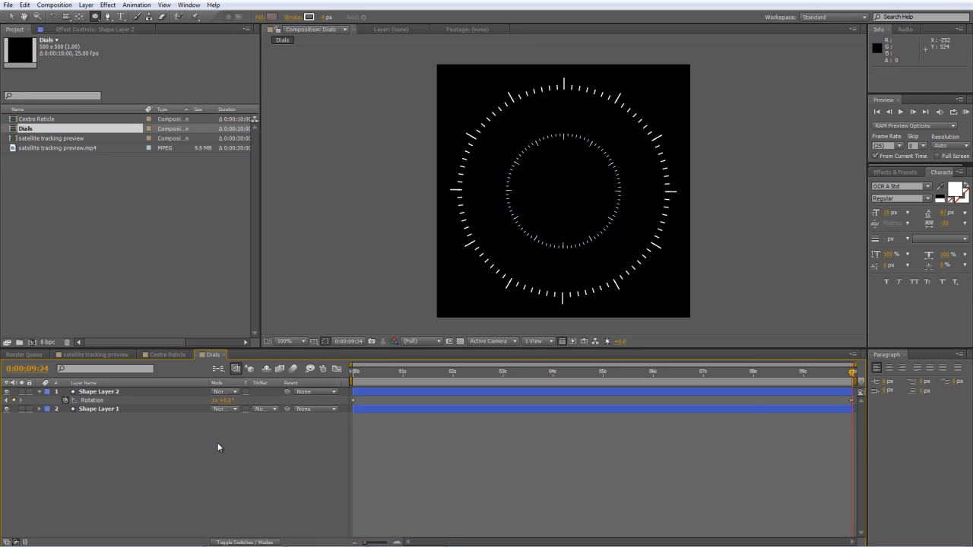
Animate Shape Layer 1's rotation with a keyframe at 0° at the start and -1 revolution at 0:00:09:24.
{"action": "left_click_drag", "start_coordinate": [364, 374], "coordinate": [242, 382]}
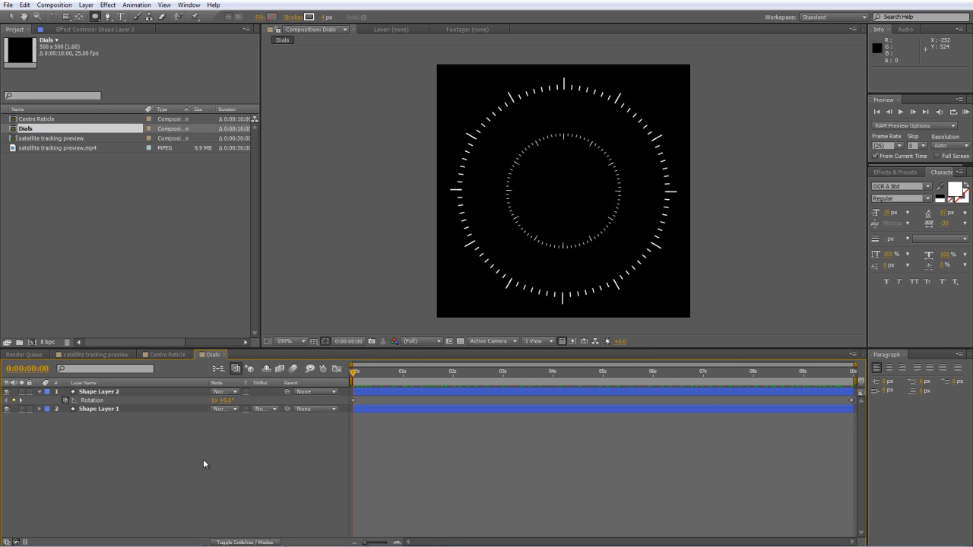
{"action": "left_click", "coordinate": [98, 410]}
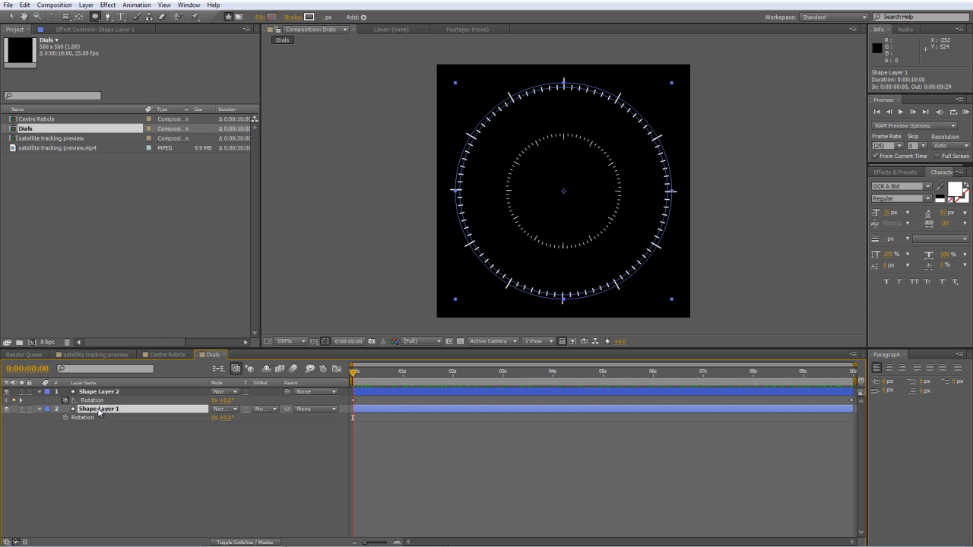
{"action": "key", "text": "alt+shift+r"}
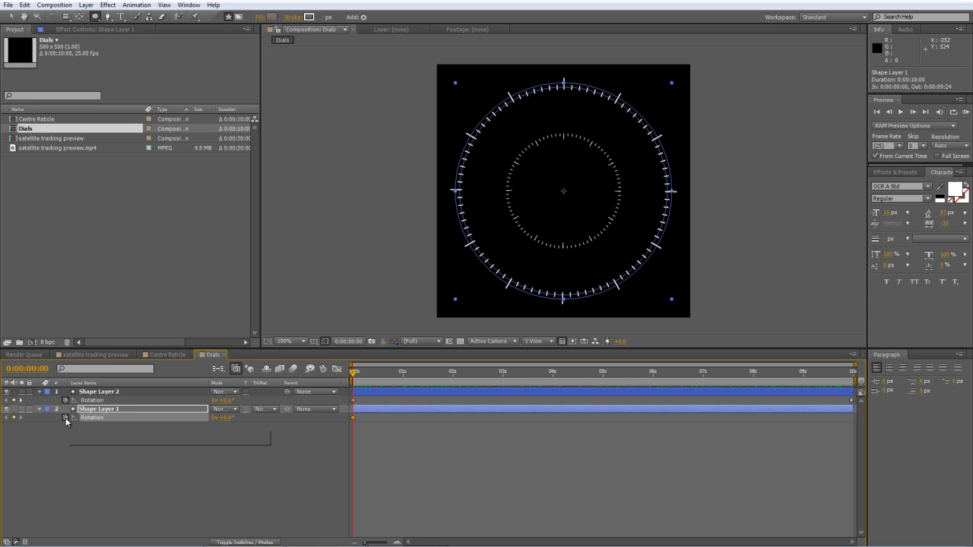
{"action": "key", "text": "End"}
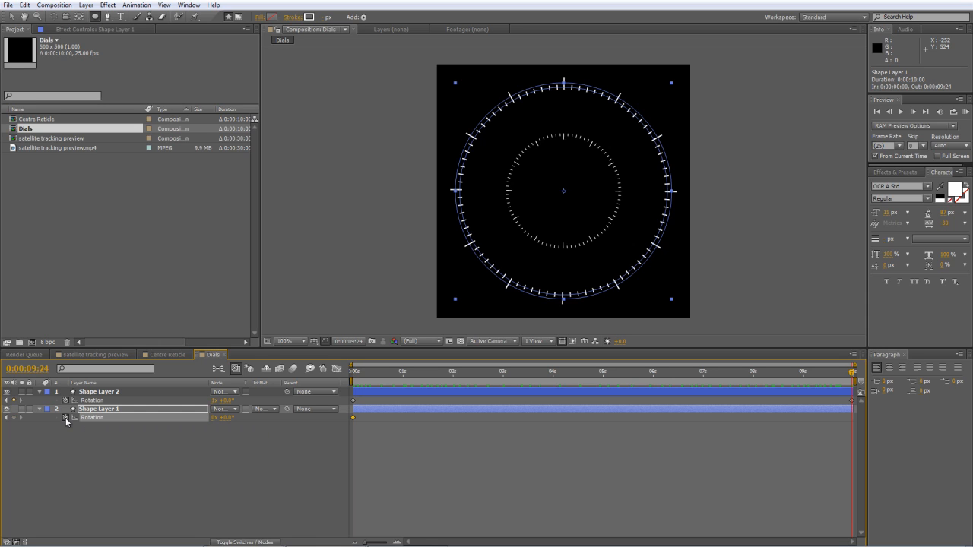
{"action": "left_click", "coordinate": [213, 418]}
{"action": "type", "text": "-1"}
{"action": "left_click", "coordinate": [221, 496]}
Preview the counter-rotating dials from the start of the composition.
{"action": "key", "text": "Home"}
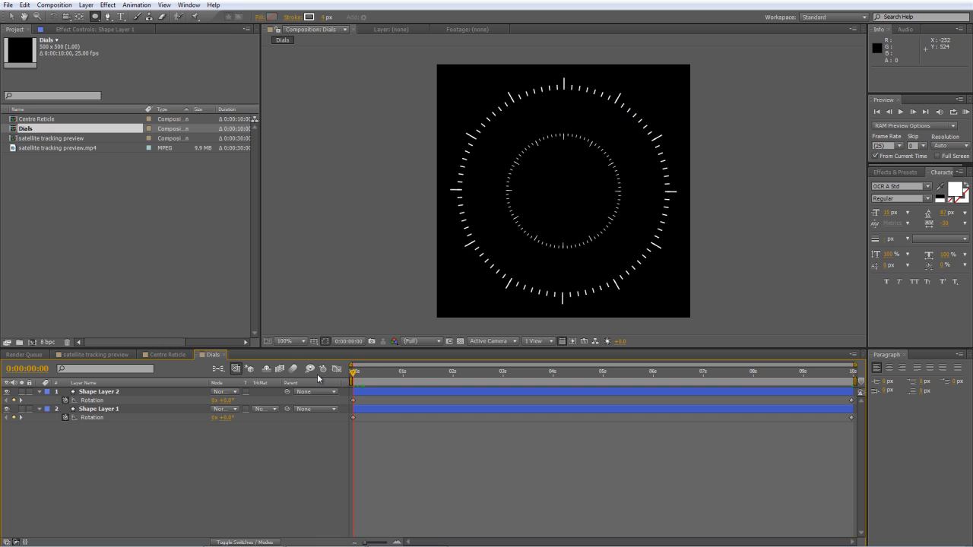
{"action": "key", "text": "KP_0"}
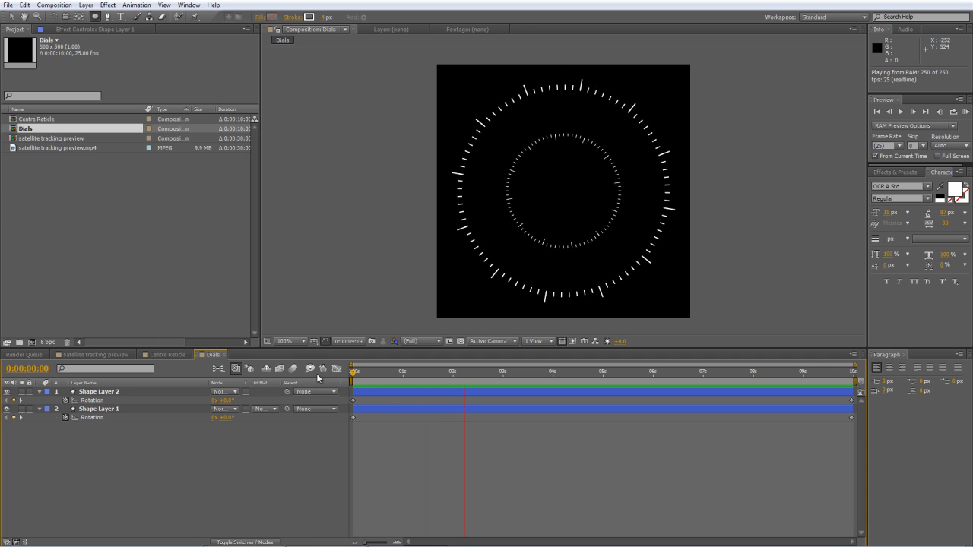
{"action": "key", "text": "space"}
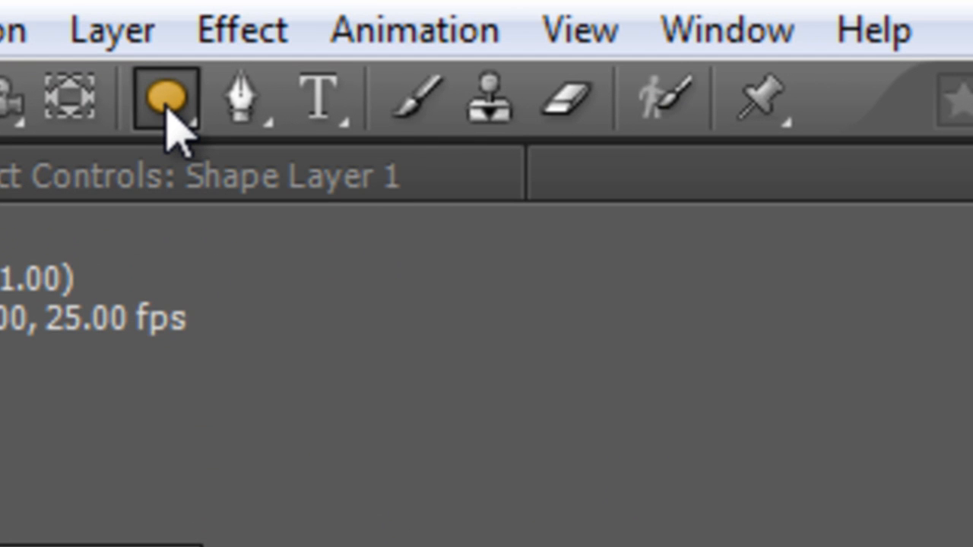
Draw a polygon with an outer radius of about 44 near the dial's centre and set its points to 3.
{"action": "left_click_drag", "start_coordinate": [167, 99], "coordinate": [445, 314]}
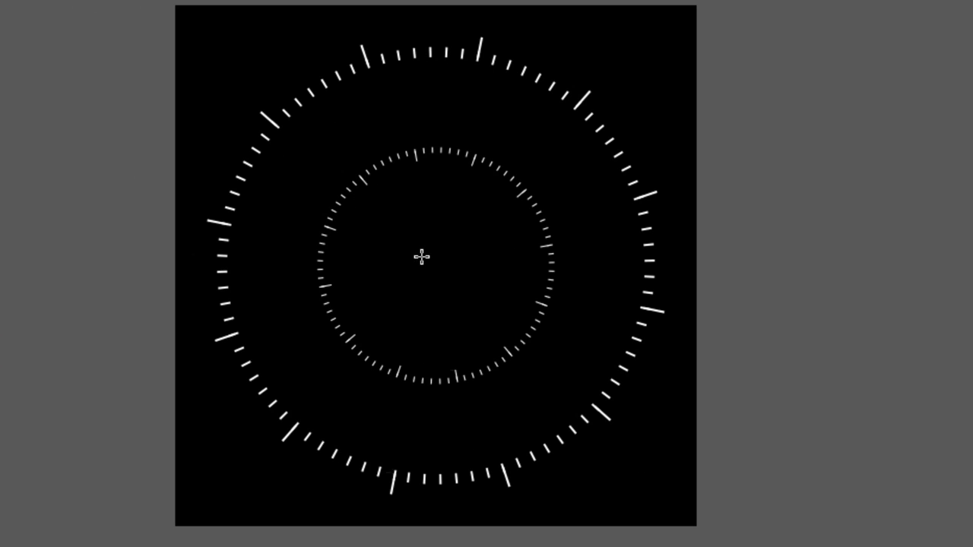
{"action": "left_click_drag", "start_coordinate": [422, 251], "coordinate": [450, 287]}
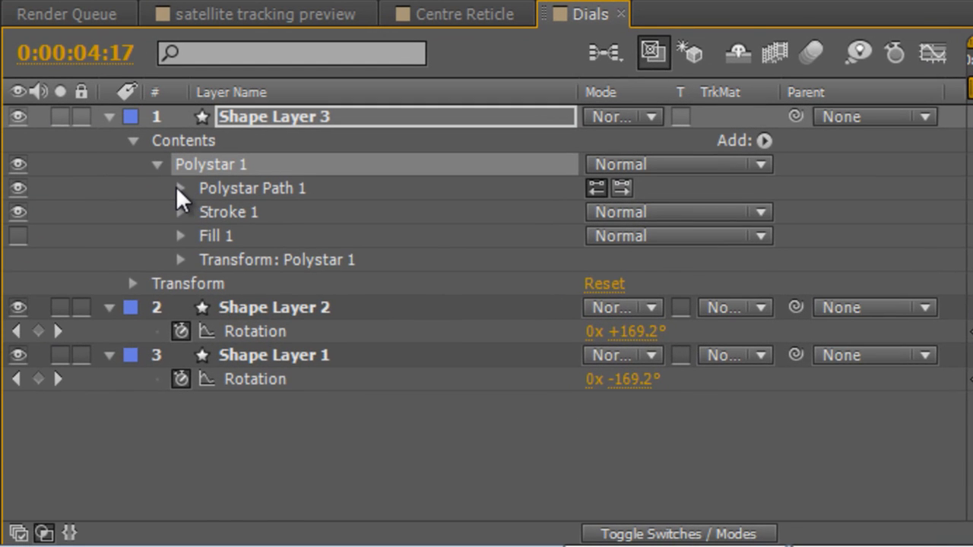
{"action": "left_click", "coordinate": [180, 189]}
{"action": "left_click", "coordinate": [595, 237]}
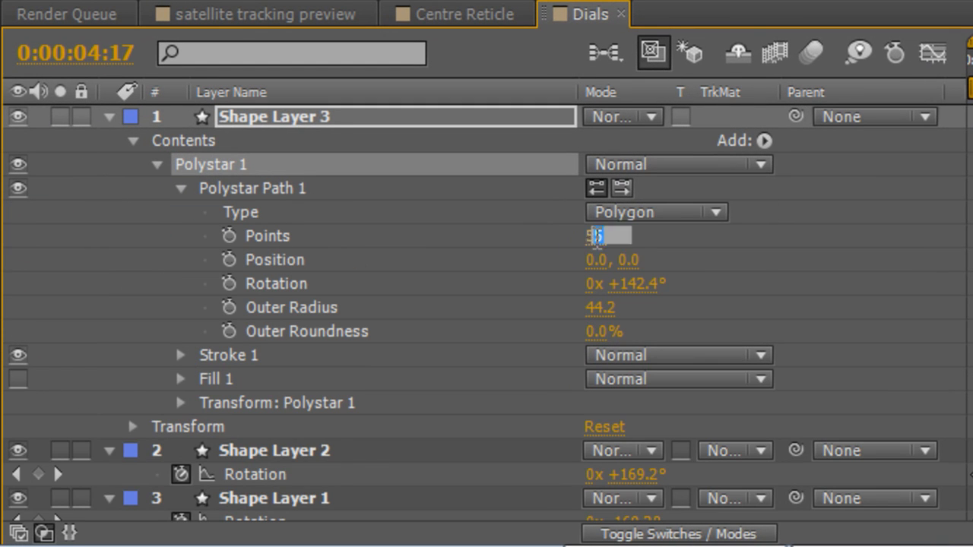
{"action": "type", "text": "3"}
{"action": "left_click", "coordinate": [713, 224]}
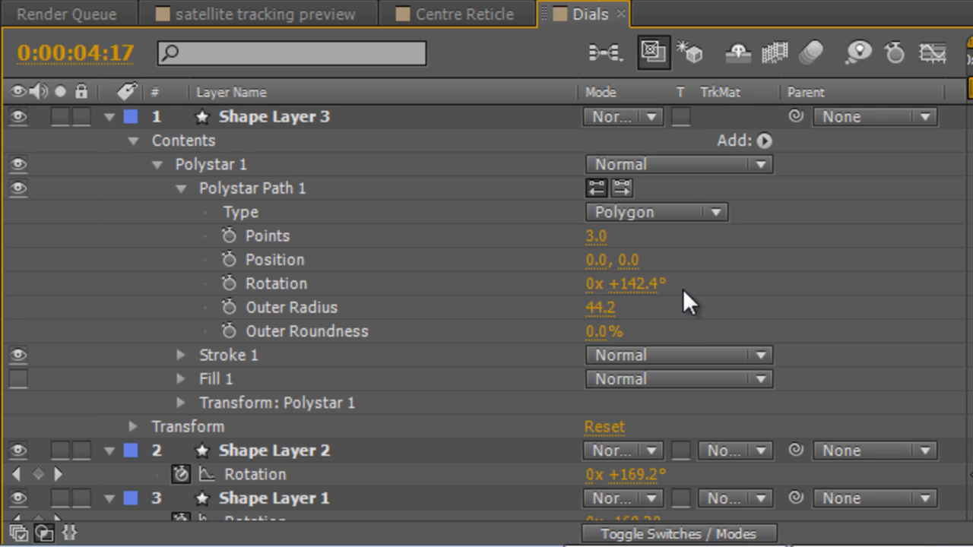
Set the triangle path's rotation to 0° and its outer radius to 12.
{"action": "left_click", "coordinate": [628, 285]}
{"action": "type", "text": "0"}
{"action": "key", "text": "Return"}
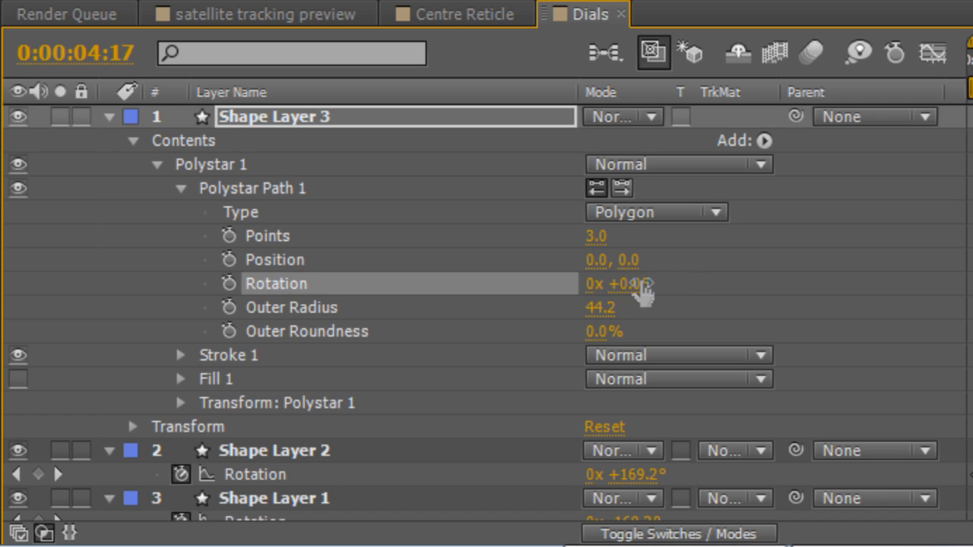
{"action": "left_click", "coordinate": [604, 308]}
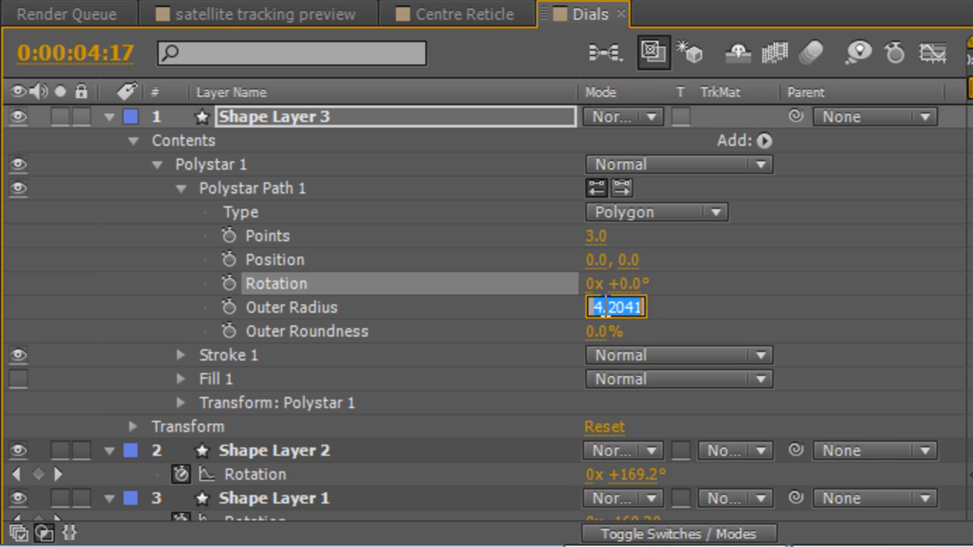
{"action": "type", "text": "12"}
{"action": "key", "text": "Return"}
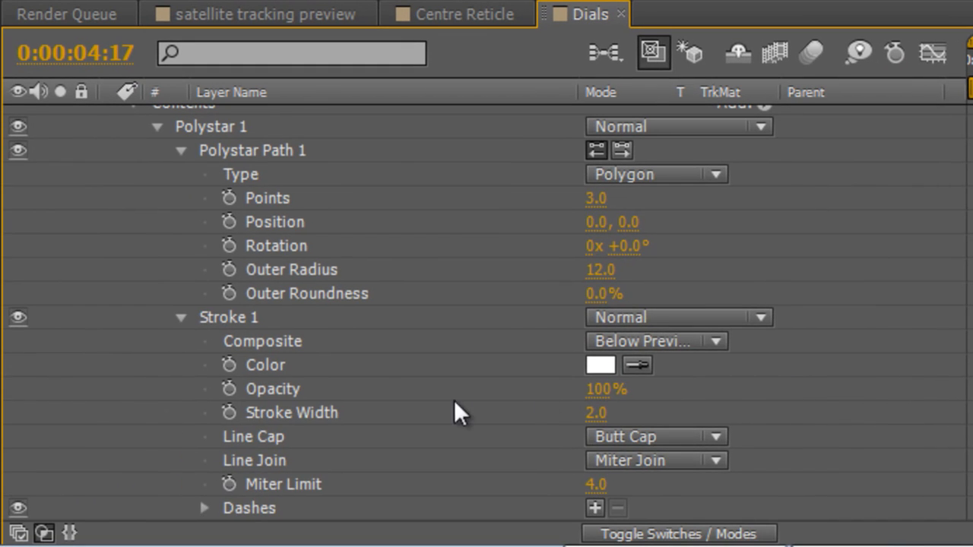
Set the position in Polystar 1's own transform to 0, 0 to centre the triangle.
{"action": "scroll", "coordinate": [455, 401], "scroll_direction": "down", "scroll_amount": 6}
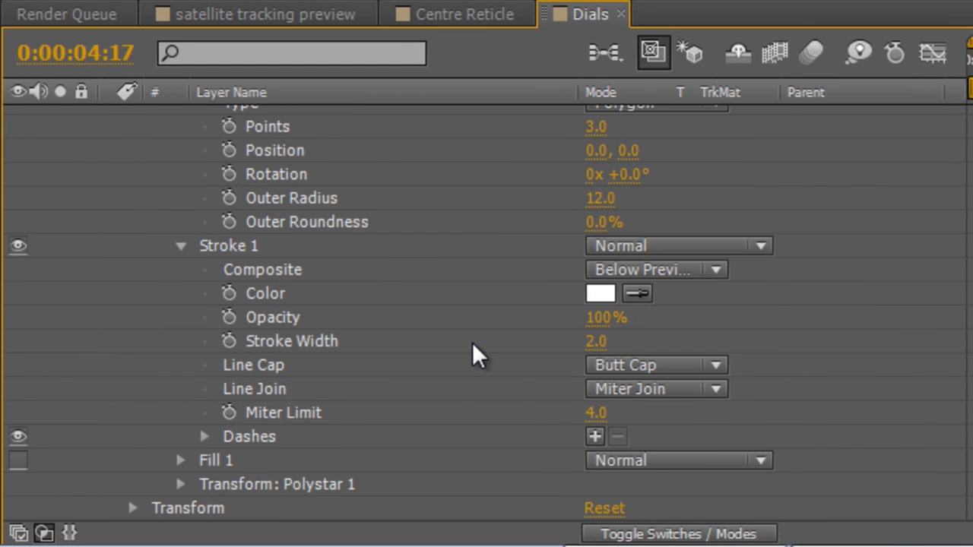
{"action": "left_click", "coordinate": [179, 413]}
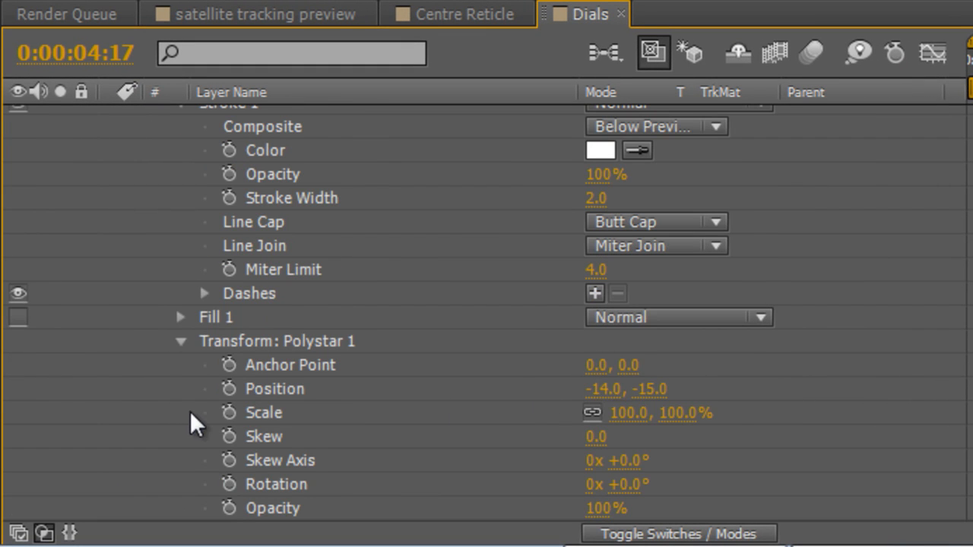
{"action": "left_click", "coordinate": [599, 390]}
{"action": "type", "text": "0"}
{"action": "key", "text": "Tab"}
{"action": "type", "text": "0"}
{"action": "key", "text": "Tab"}
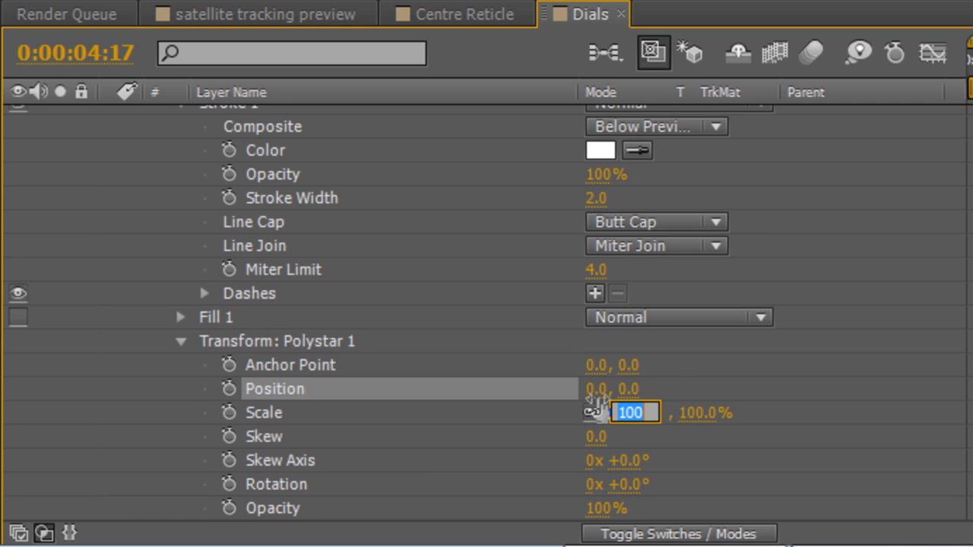
{"action": "left_click", "coordinate": [843, 372]}
Set Polystar 1's vertical anchor point to 180 so the triangle sits just inside the outer ring, and deselect everything.
{"action": "scroll", "coordinate": [844, 372], "scroll_direction": "down", "scroll_amount": 3}
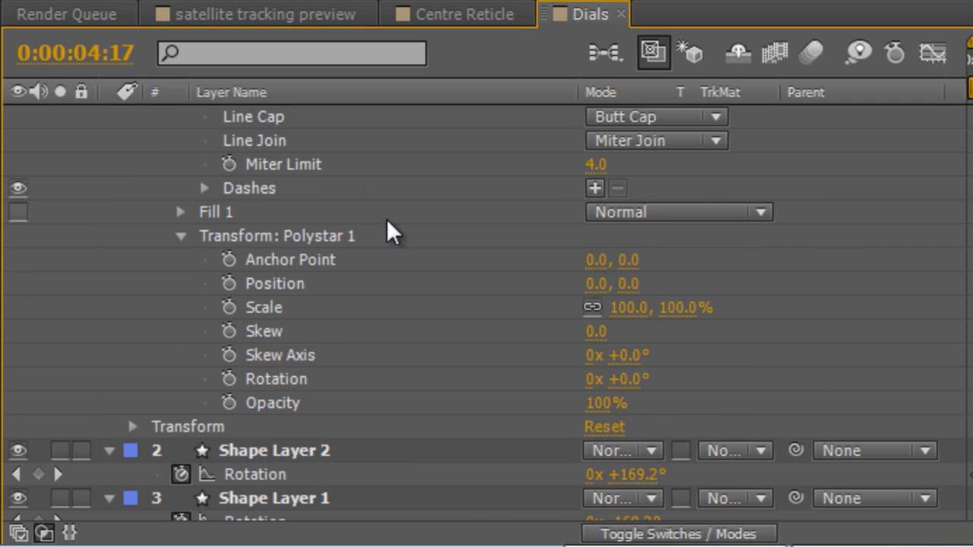
{"action": "left_click_drag", "start_coordinate": [632, 261], "coordinate": [891, 260]}
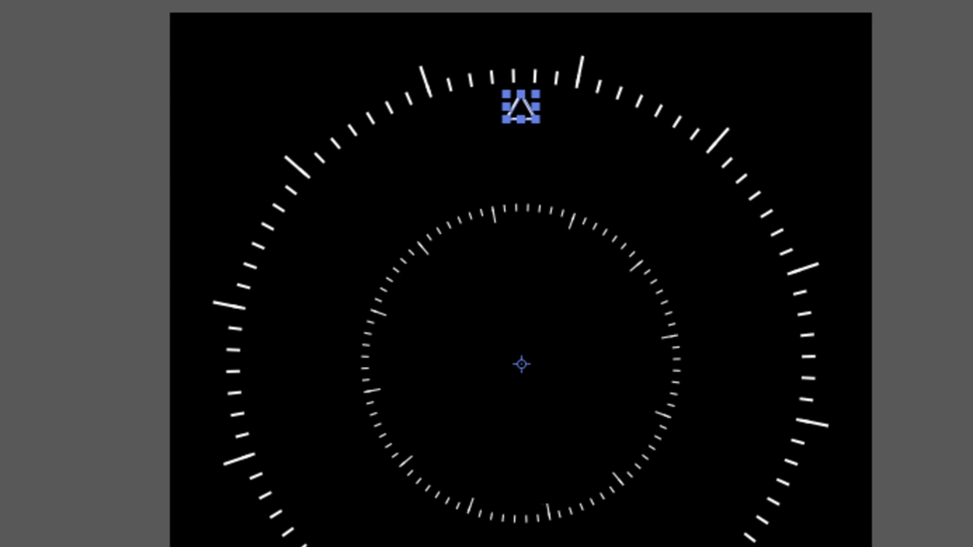
{"action": "key", "text": "ctrl+shift+a"}
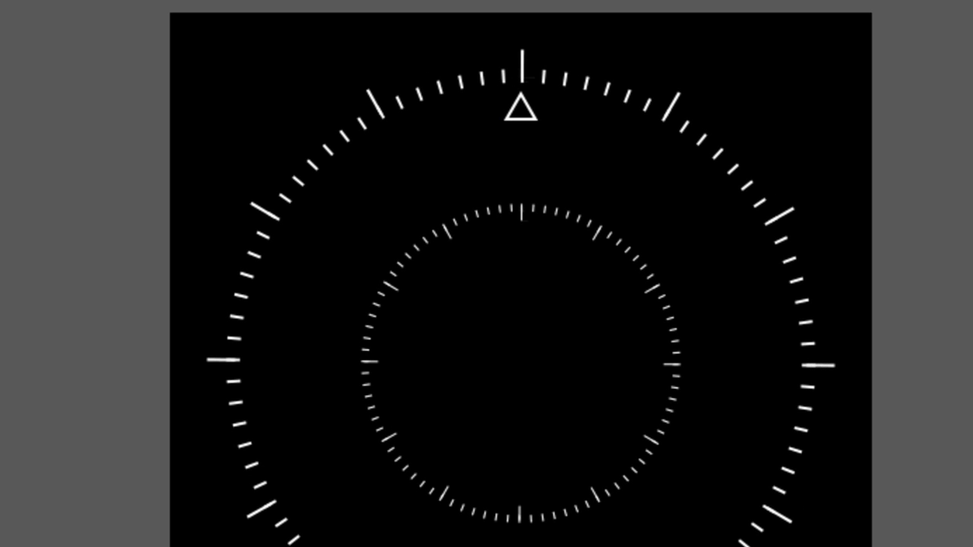
Play back the Dials animation to check the triangle marker's movement around the rings.
{"action": "key", "text": "space"}
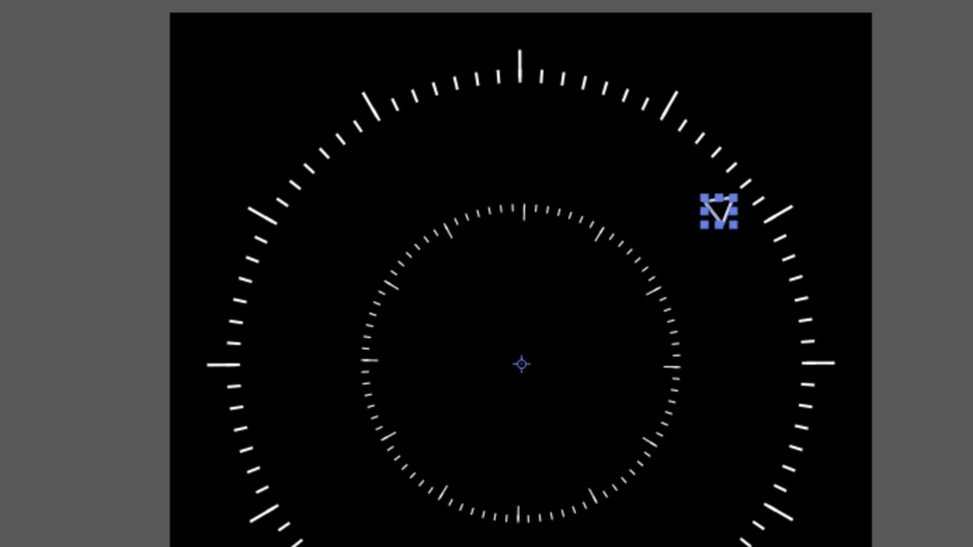
{"action": "key", "text": "space"}
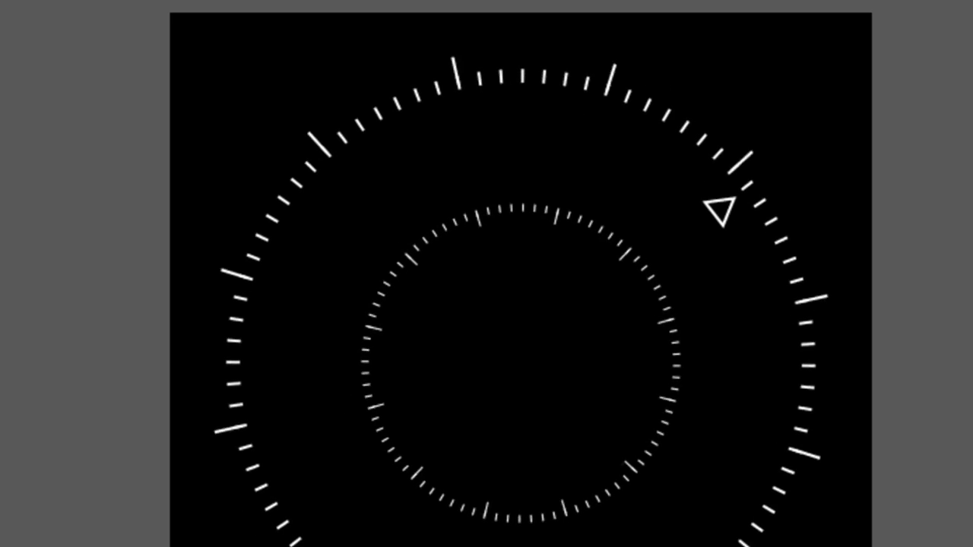
{"action": "key", "text": "space"}
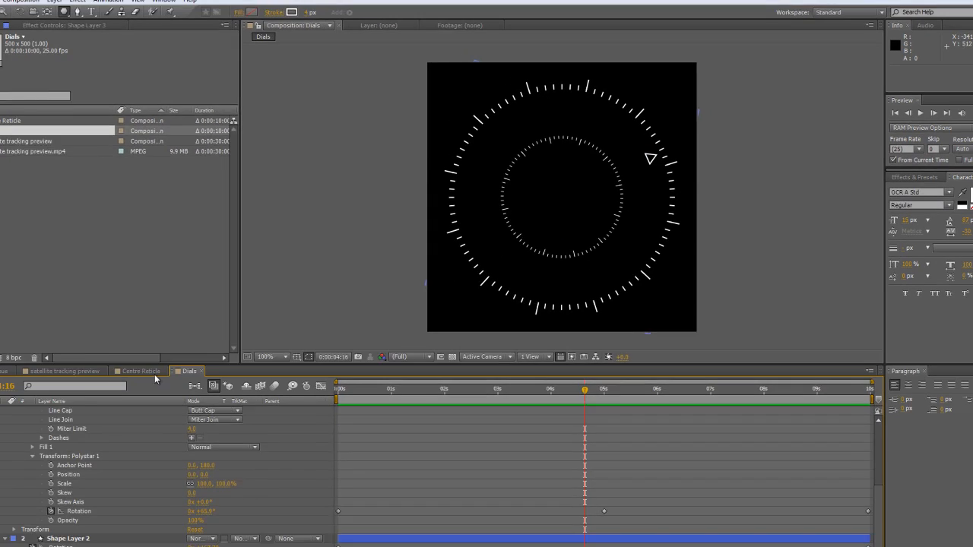
Create a new 1280 x 720 composition at 25 frames per second, lasting 10 seconds.
{"action": "right_click", "coordinate": [74, 213]}
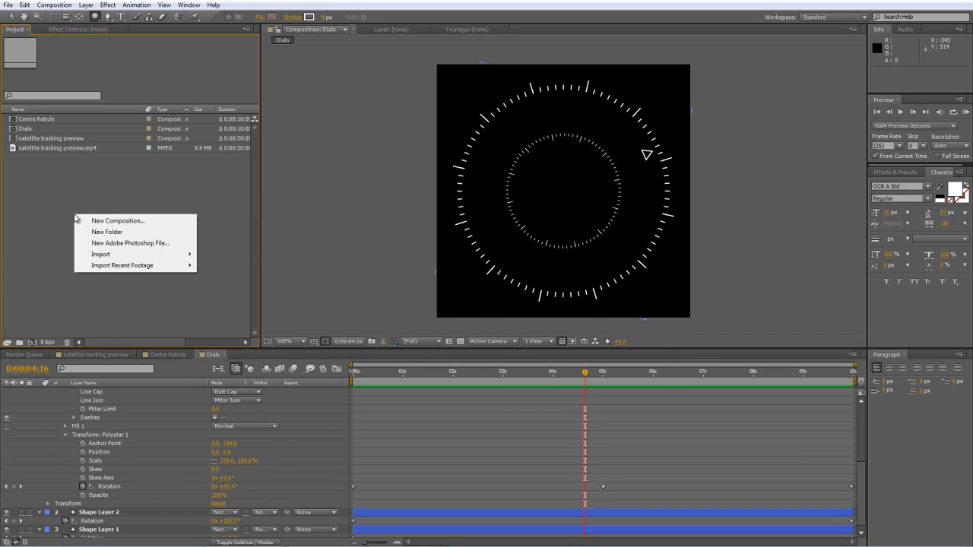
{"action": "left_click", "coordinate": [90, 221]}
{"action": "left_click", "coordinate": [484, 272]}
{"action": "type", "text": "1280"}
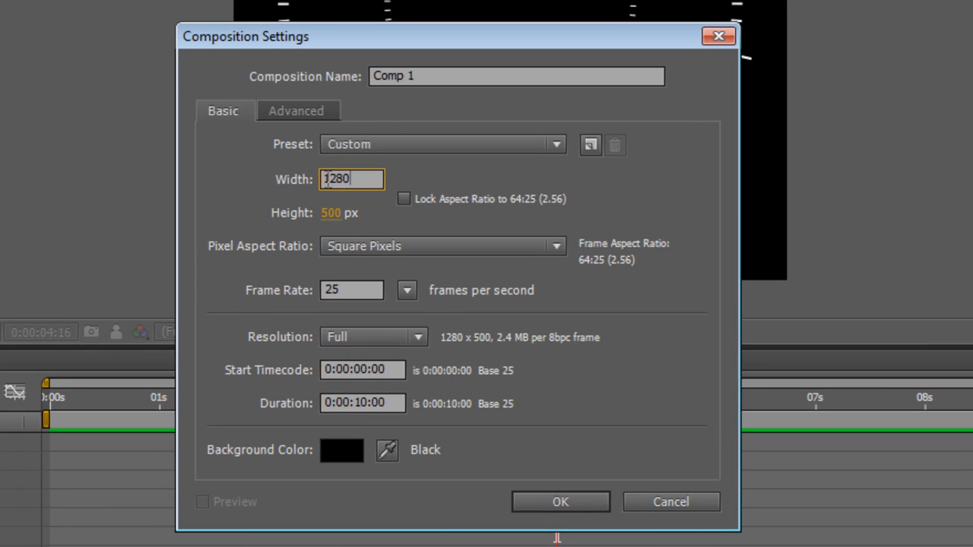
{"action": "key", "text": "Tab"}
{"action": "type", "text": "720"}
{"action": "key", "text": "Return"}
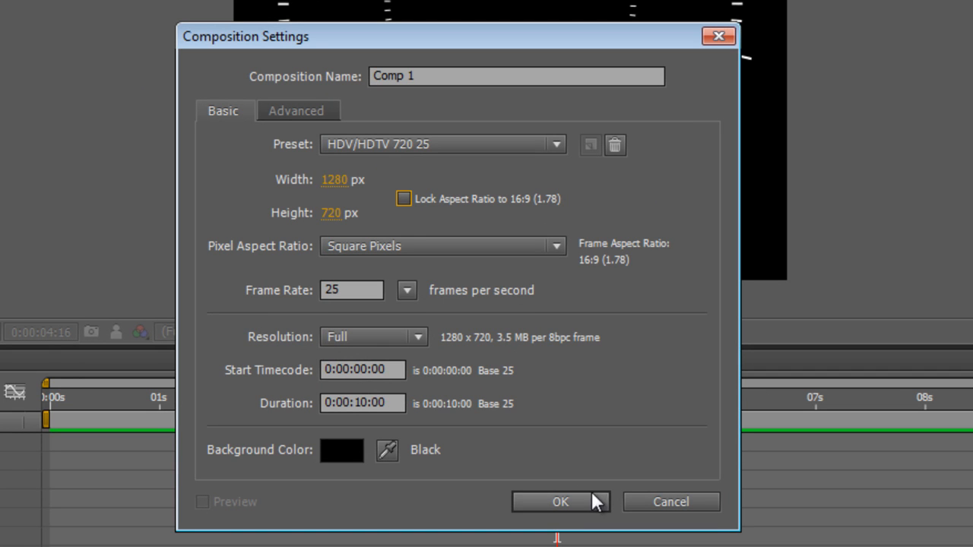
{"action": "left_click", "coordinate": [560, 502]}
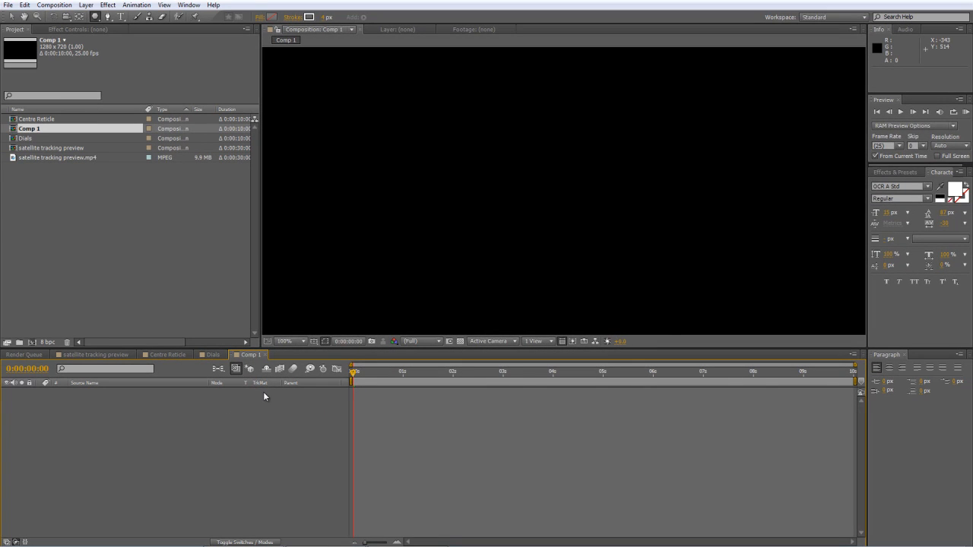
Rename the new composition to Bars.
{"action": "key", "text": "ctrl+k"}
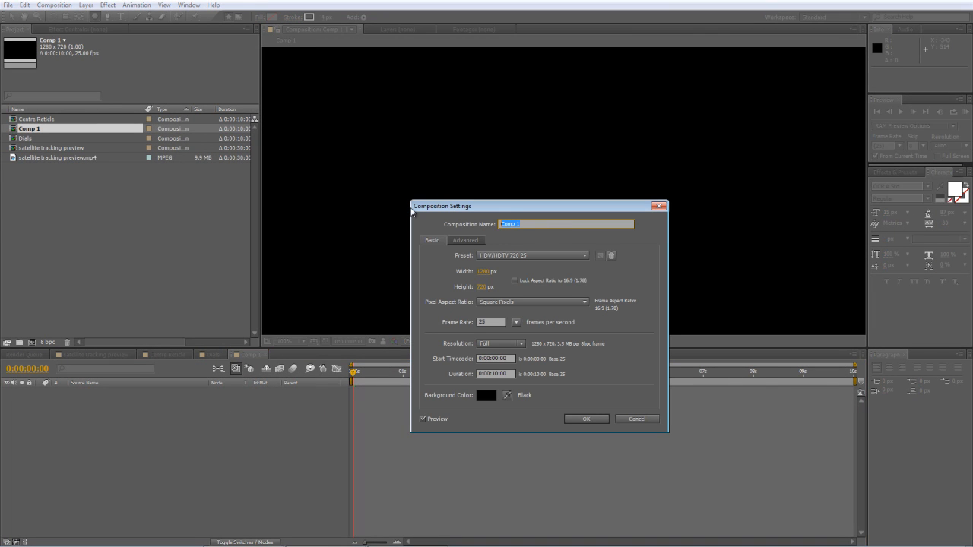
{"action": "type", "text": "Bars"}
{"action": "left_click", "coordinate": [585, 419]}
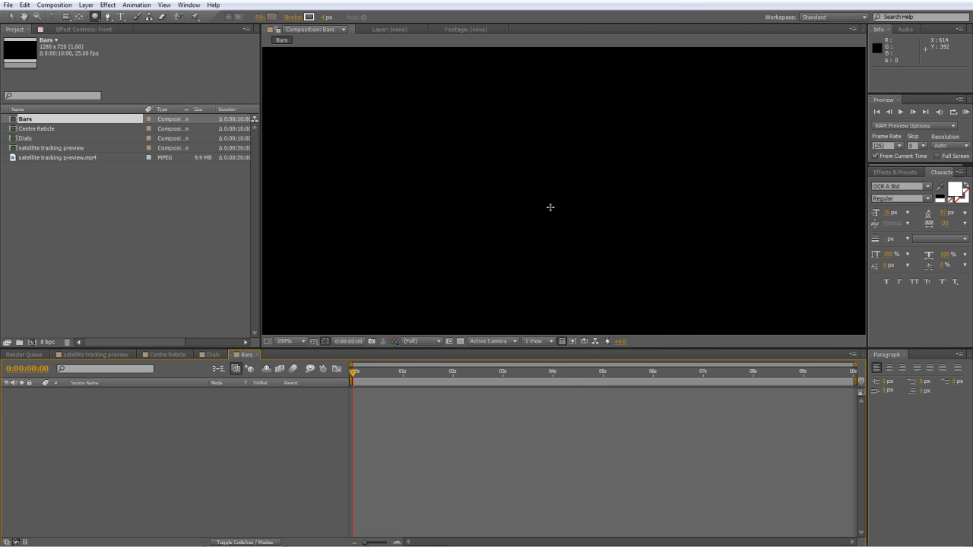
Draw a straight vertical line with the Pen tool near the left side of the composition.
{"action": "scroll", "coordinate": [550, 208], "scroll_direction": "down", "scroll_amount": 2}
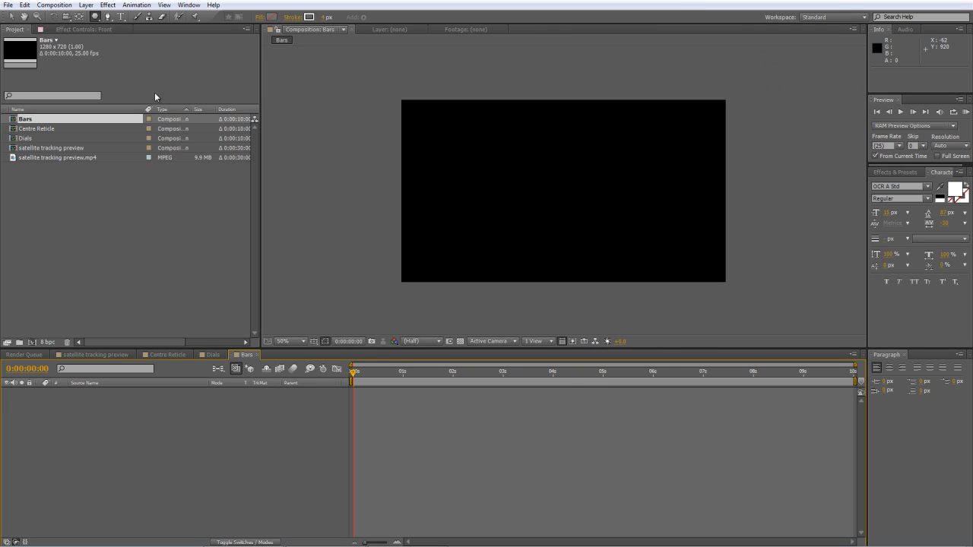
{"action": "left_click", "coordinate": [107, 16]}
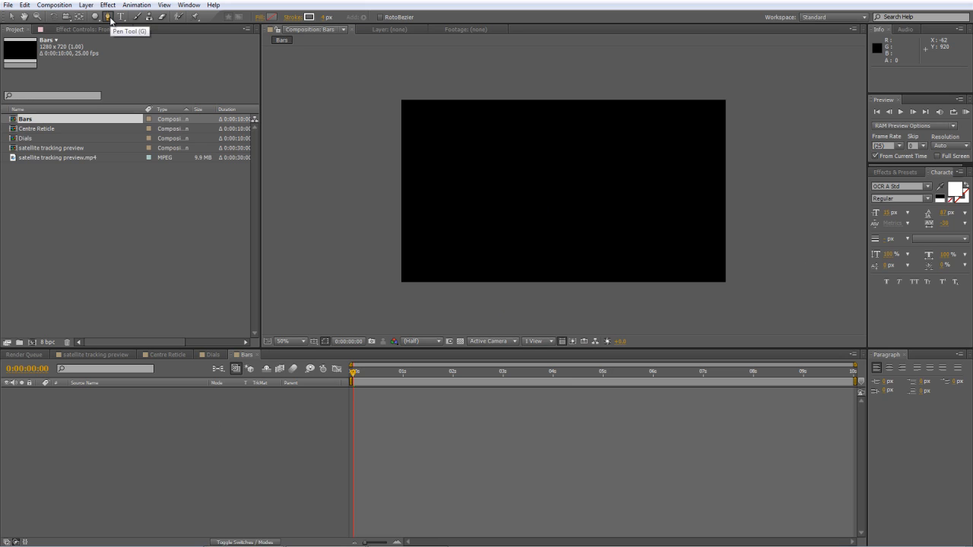
{"action": "left_click", "coordinate": [426, 122]}
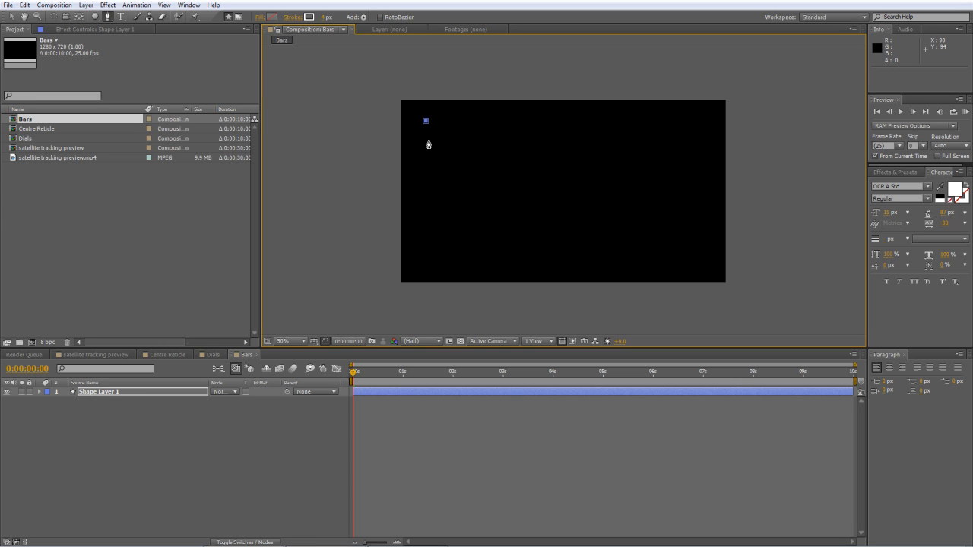
{"action": "left_click", "coordinate": [426, 264]}
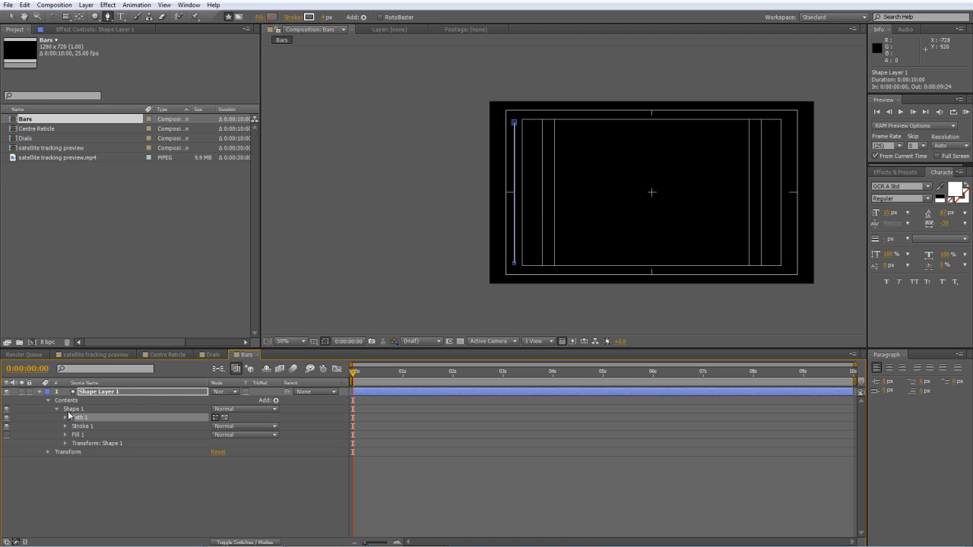
Nudge the line layer right until it lines up with the title-safe guide, hide the guides and deselect the layer.
{"action": "key", "text": "Right"}
{"action": "key", "text": "Right"}
{"action": "key", "text": "Right"}
{"action": "key", "text": "Right"}
{"action": "key", "text": "Right"}
{"action": "key", "text": "Right"}
{"action": "key", "text": "Right"}
{"action": "key", "text": "Right"}
{"action": "key", "text": "Right"}
{"action": "key", "text": "Right"}
{"action": "key", "text": "Right"}
{"action": "key", "text": "Right"}
{"action": "key", "text": "Right"}
{"action": "key", "text": "Right"}
{"action": "key", "text": "Right"}
{"action": "key", "text": "Right"}
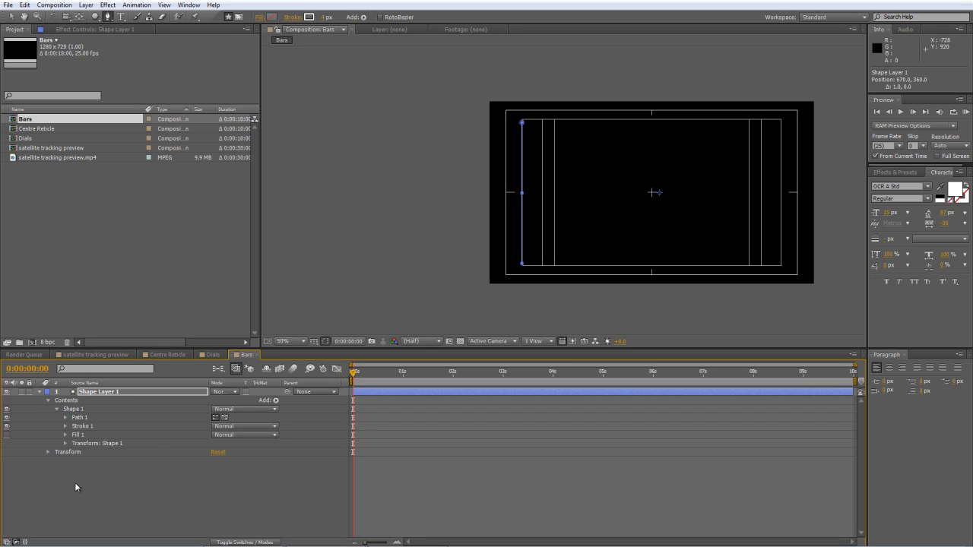
{"action": "left_click", "coordinate": [109, 391]}
{"action": "key", "text": "apostrophe"}
{"action": "left_click", "coordinate": [128, 474]}
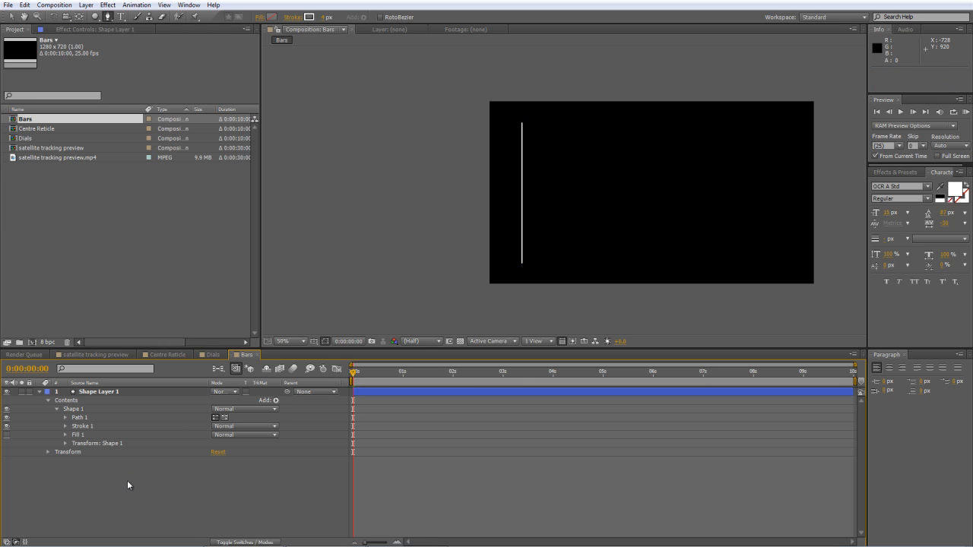
Add a dash and a gap to the line's stroke and set its stroke width to 30.
{"action": "left_click", "coordinate": [66, 427]}
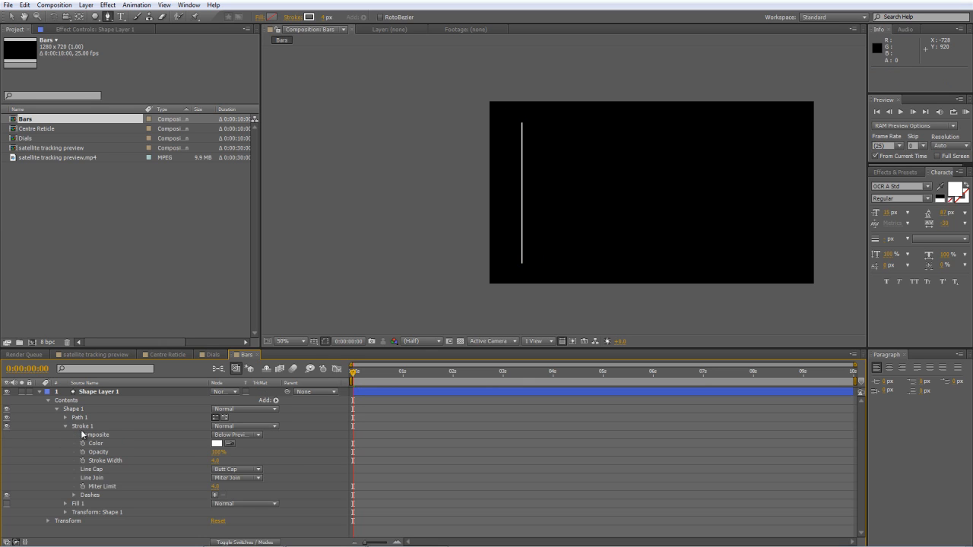
{"action": "left_click", "coordinate": [215, 495]}
{"action": "left_click", "coordinate": [215, 495]}
{"action": "left_click", "coordinate": [297, 491]}
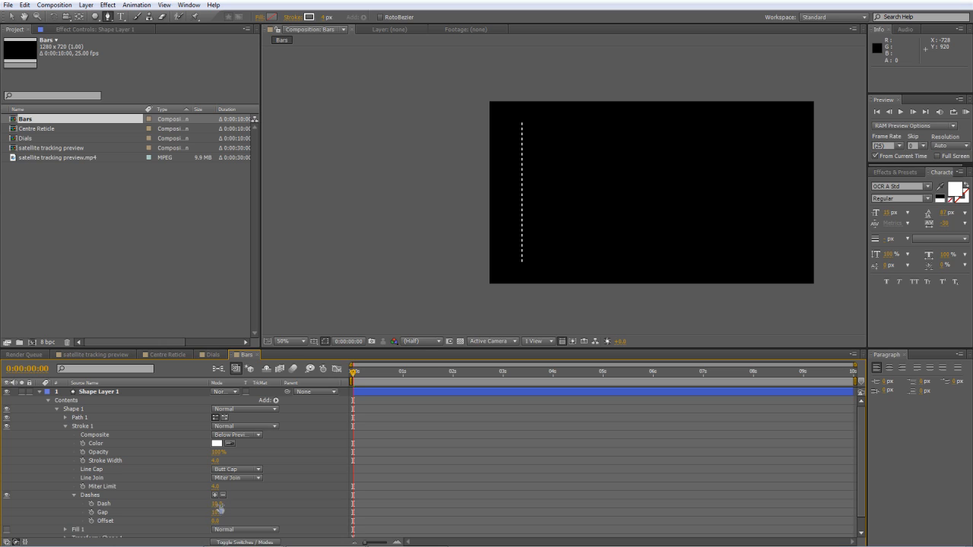
{"action": "left_click_drag", "start_coordinate": [215, 461], "coordinate": [230, 463]}
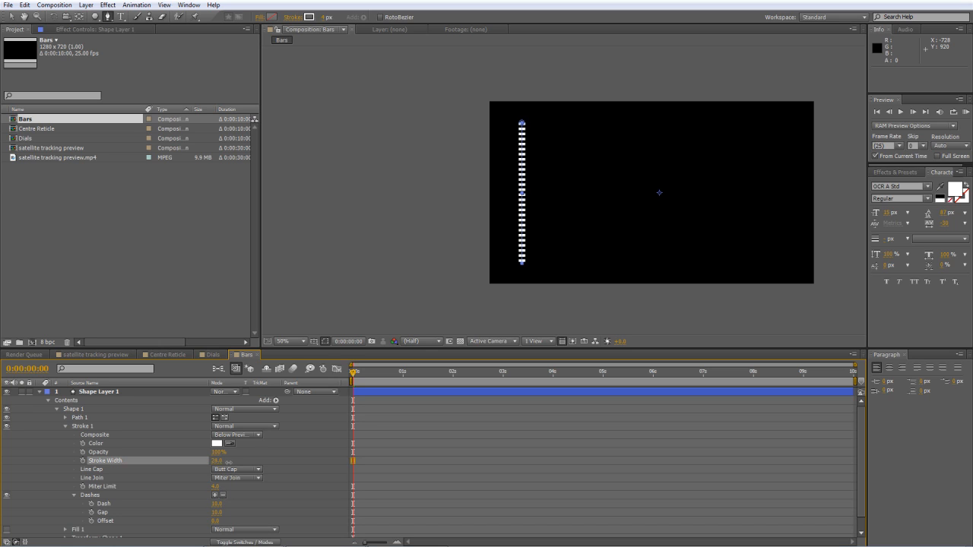
Set the stroke's dash length to 2 and widen the gap until five evenly spaced ticks span the line.
{"action": "mouse_move", "coordinate": [215, 513]}
{"action": "left_mouse_down"}
{"action": "mouse_move", "coordinate": [275, 510]}
{"action": "mouse_move", "coordinate": [215, 504]}
{"action": "mouse_move", "coordinate": [218, 517]}
{"action": "left_mouse_up"}
{"action": "left_click", "coordinate": [249, 505]}
{"action": "left_click", "coordinate": [264, 509]}
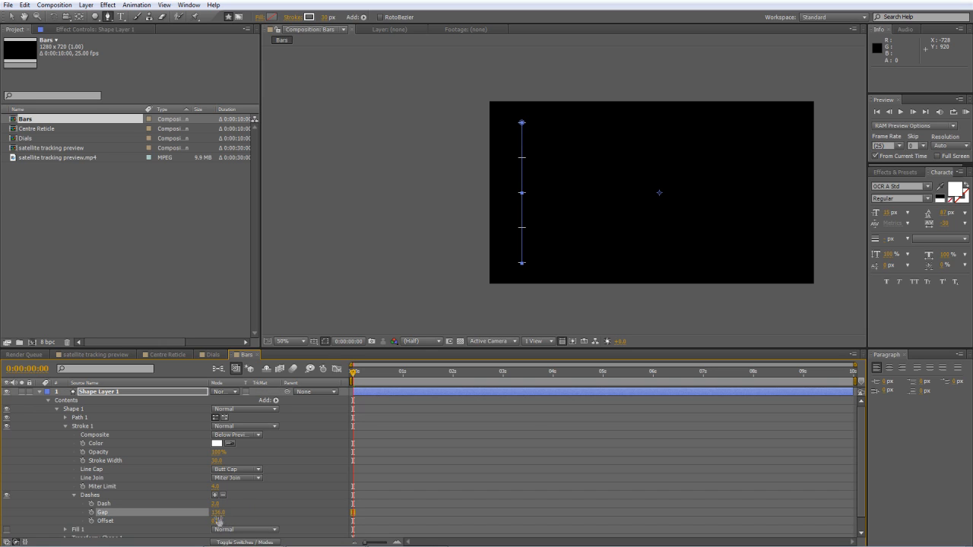
{"action": "left_click", "coordinate": [270, 515]}
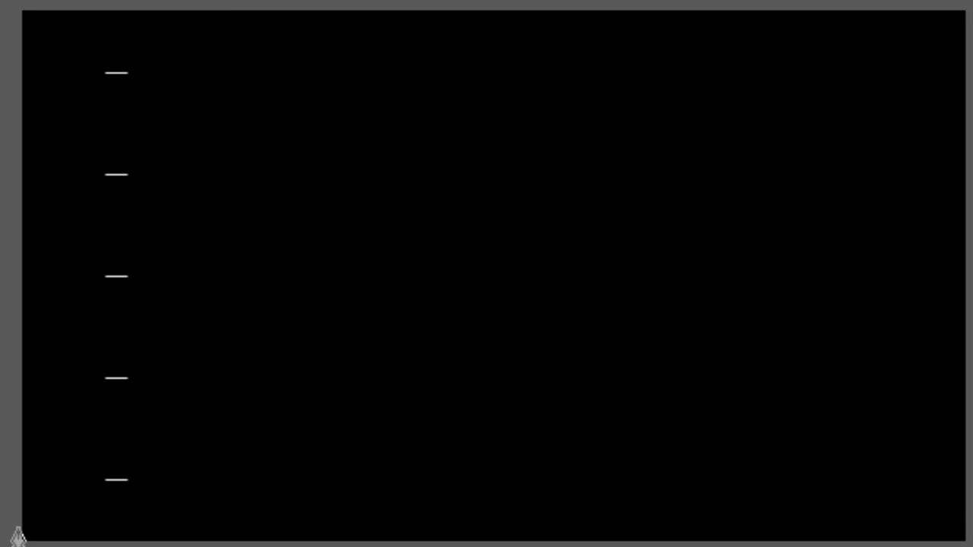
Duplicate Shape 1 within the shape layer and remove the dashes from the duplicate's stroke.
{"action": "left_click", "coordinate": [32, 417]}
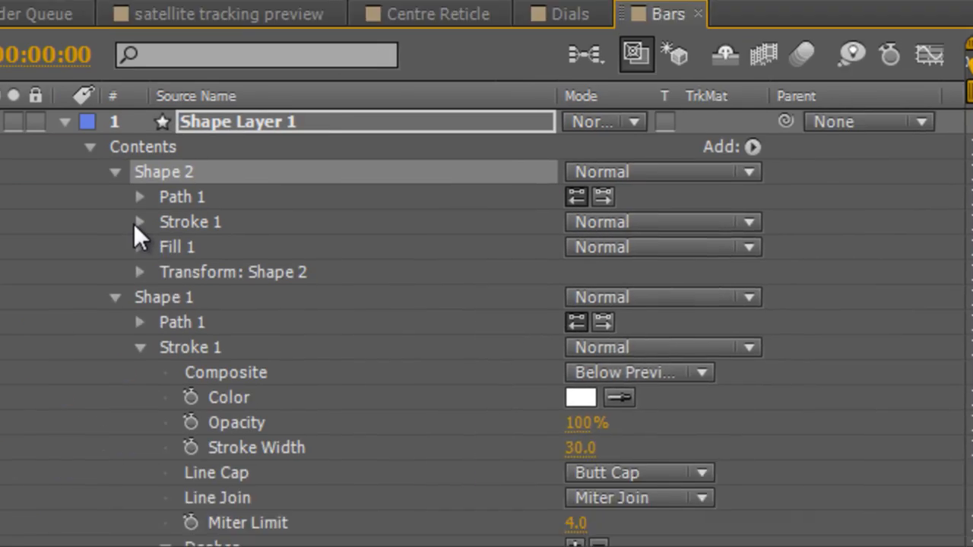
{"action": "left_click", "coordinate": [135, 221]}
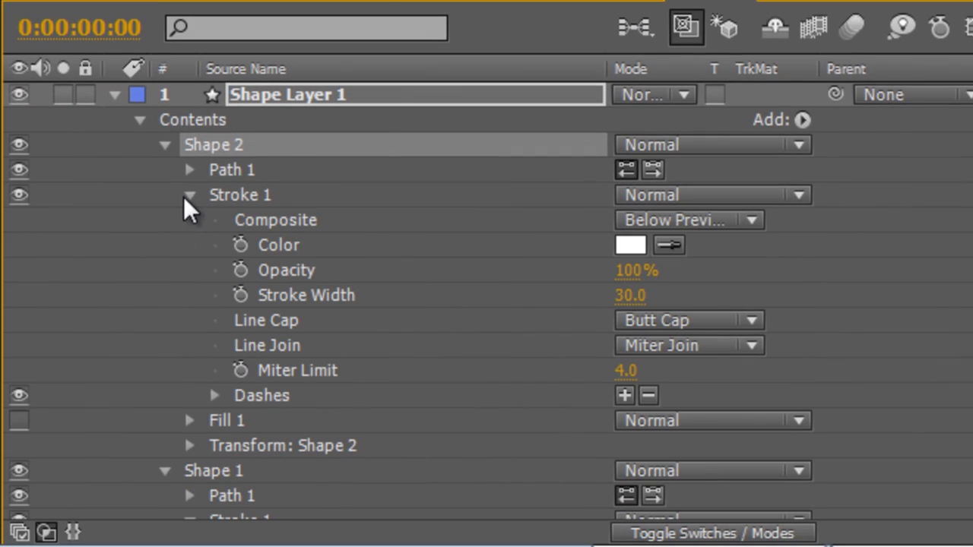
{"action": "left_click", "coordinate": [647, 396]}
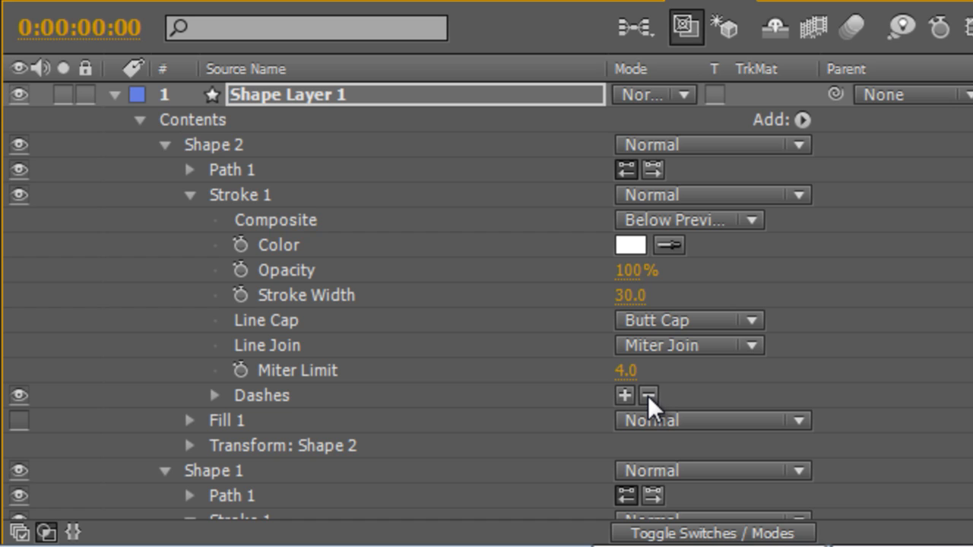
{"action": "left_click", "coordinate": [719, 384]}
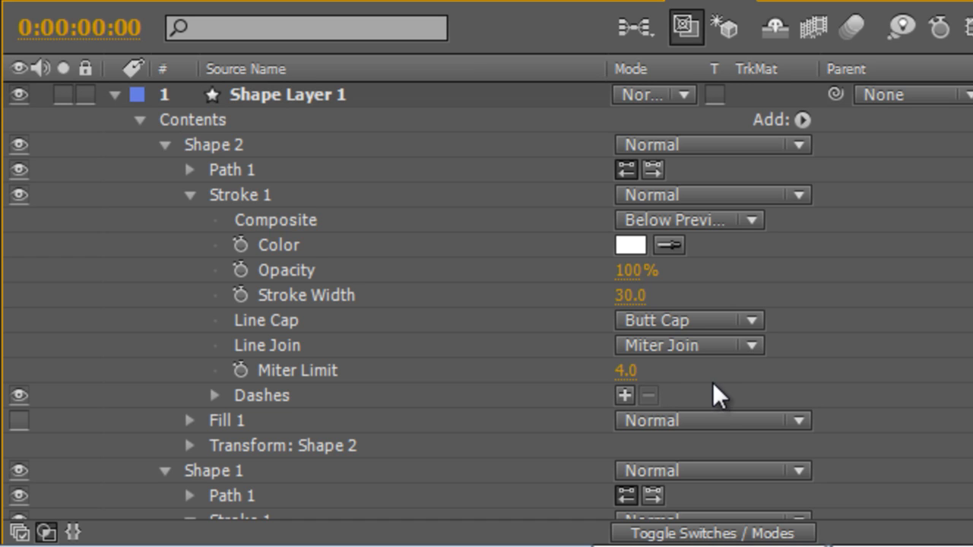
Set the stroke width of Shape 2 to 2.
{"action": "left_click_drag", "start_coordinate": [627, 297], "coordinate": [608, 296]}
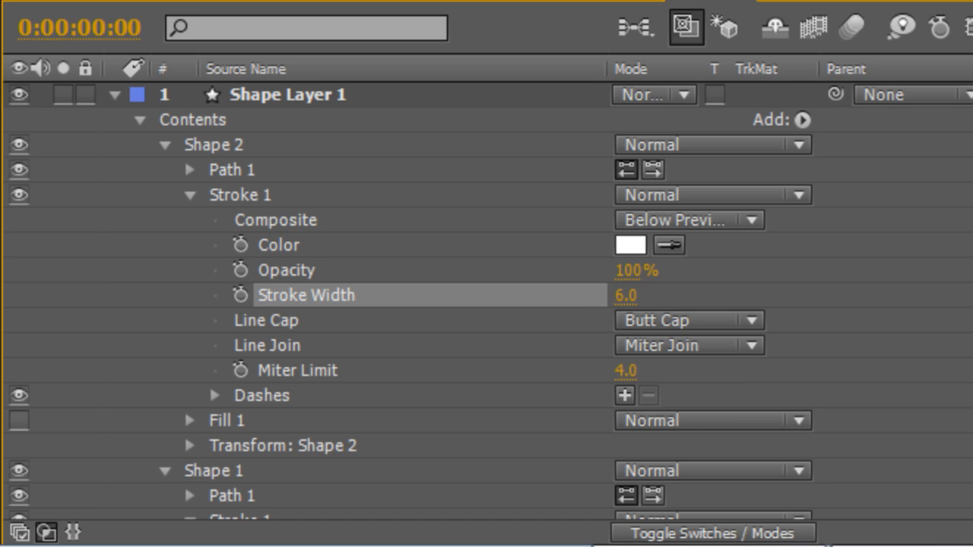
{"action": "key", "text": "Return"}
{"action": "type", "text": "2"}
{"action": "left_click", "coordinate": [828, 300]}
Shift Shape 2 horizontally so its vertical line joins the right ends of the ticks, and deselect the layer.
{"action": "scroll", "coordinate": [186, 367], "scroll_direction": "down", "scroll_amount": 3}
{"action": "left_click", "coordinate": [188, 370]}
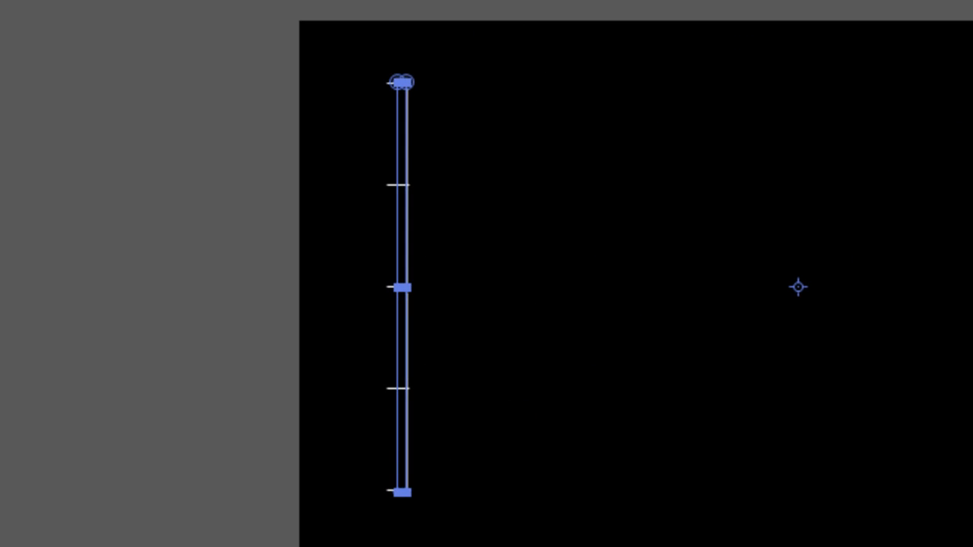
{"action": "key", "text": "Right"}
{"action": "key", "text": "F2"}
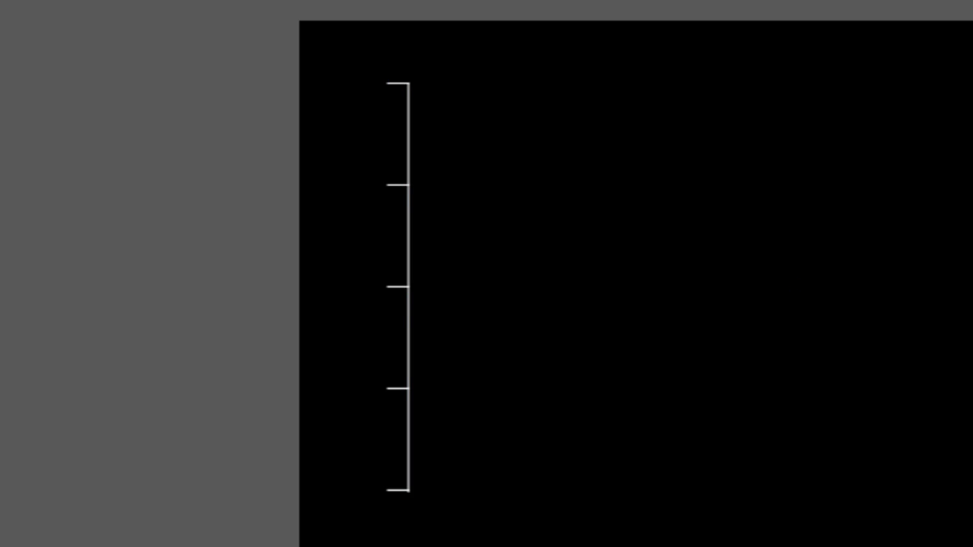
Add a column of small text labels reading 200, 150 and 120 along the left side of the tick bar.
{"action": "scroll", "coordinate": [399, 287], "scroll_direction": "up", "scroll_amount": 1}
{"action": "scroll", "coordinate": [326, 112], "scroll_direction": "up", "scroll_amount": 1}
{"action": "key", "text": "space"}
{"action": "left_click_drag", "start_coordinate": [113, 107], "coordinate": [469, 499]}
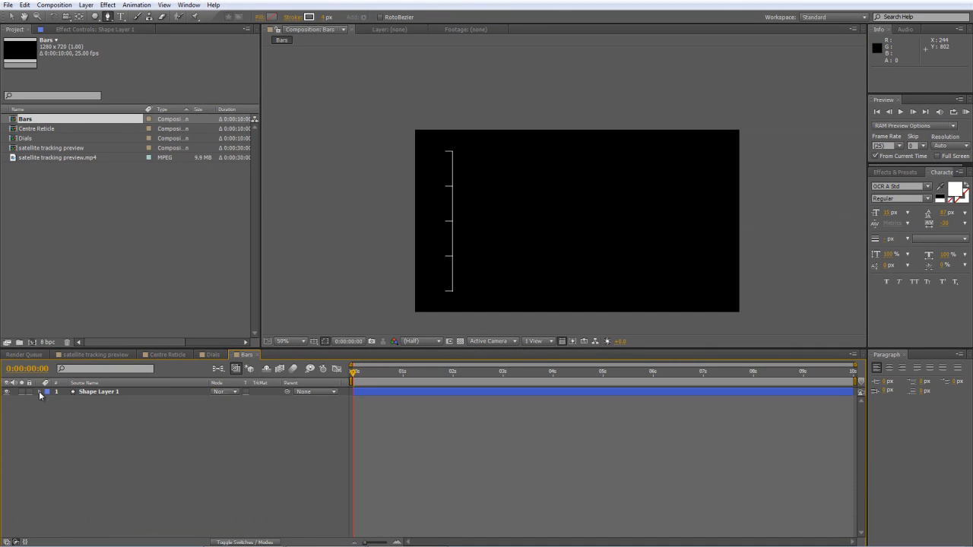
{"action": "left_click", "coordinate": [120, 16]}
{"action": "left_click", "coordinate": [432, 154]}
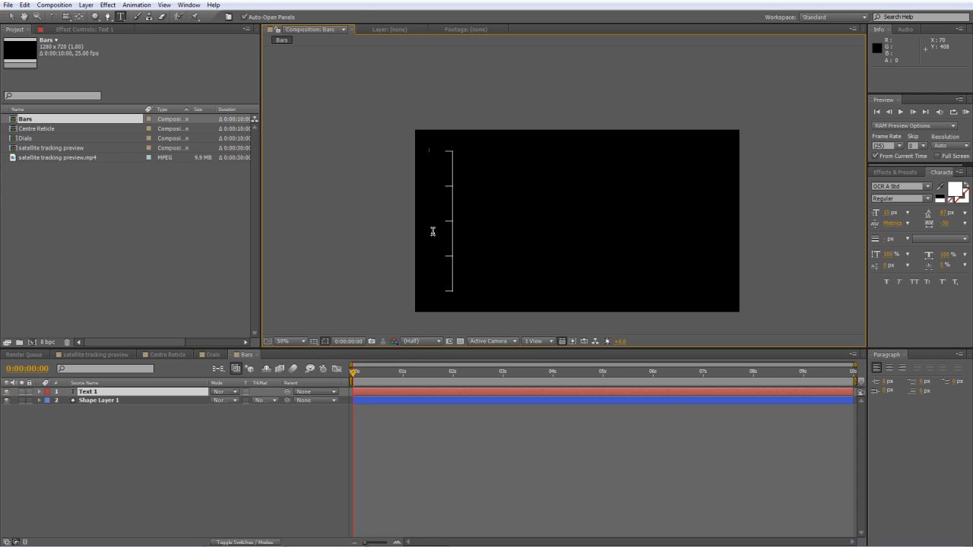
Duplicate Shape Layer 1 and set the copy's rotation to 180° to place a mirrored bar on the opposite side.
{"action": "left_click", "coordinate": [104, 401]}
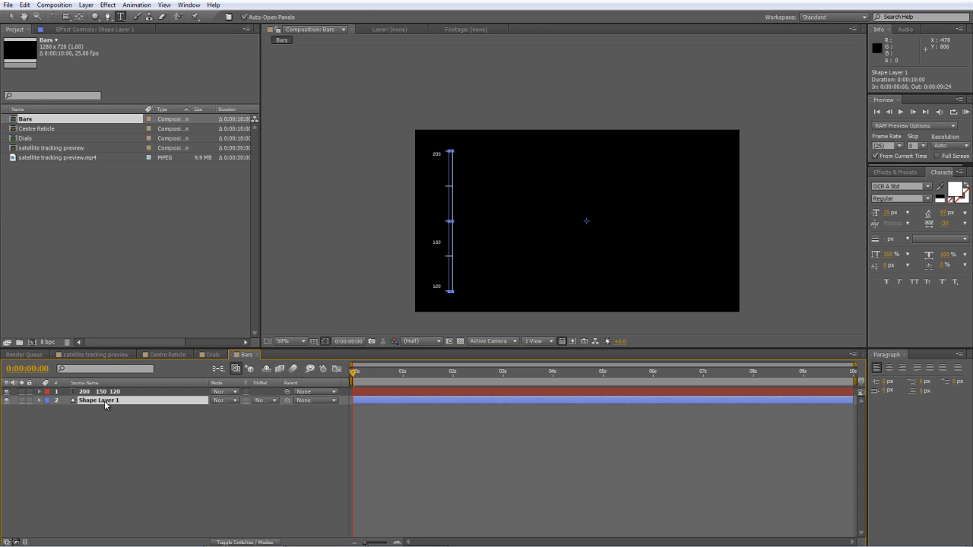
{"action": "key", "text": "ctrl+d"}
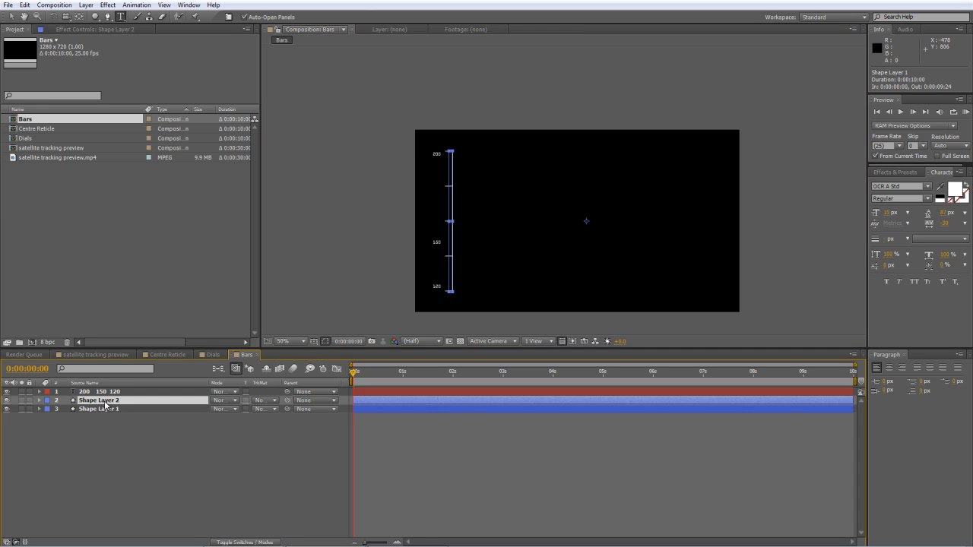
{"action": "key", "text": "r"}
{"action": "left_click", "coordinate": [228, 408]}
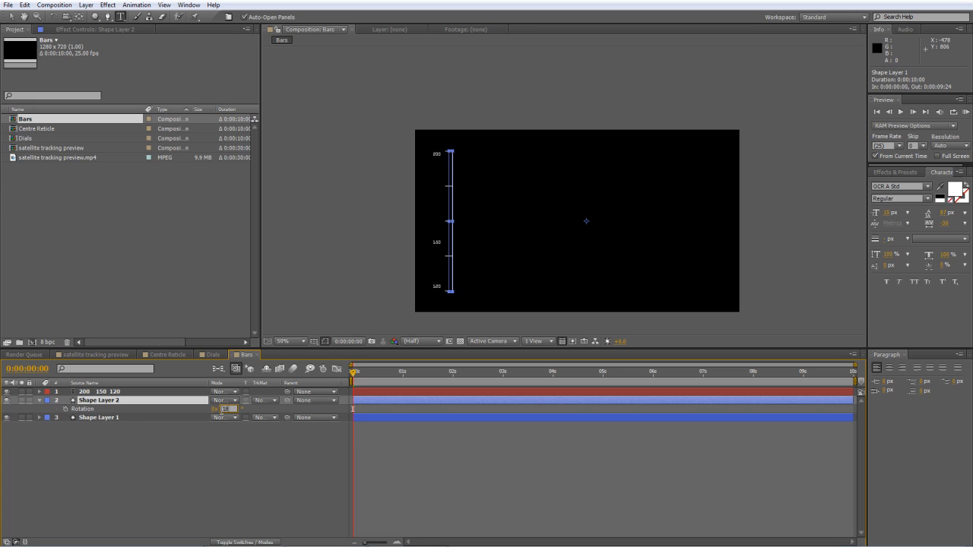
{"action": "key", "text": "Return"}
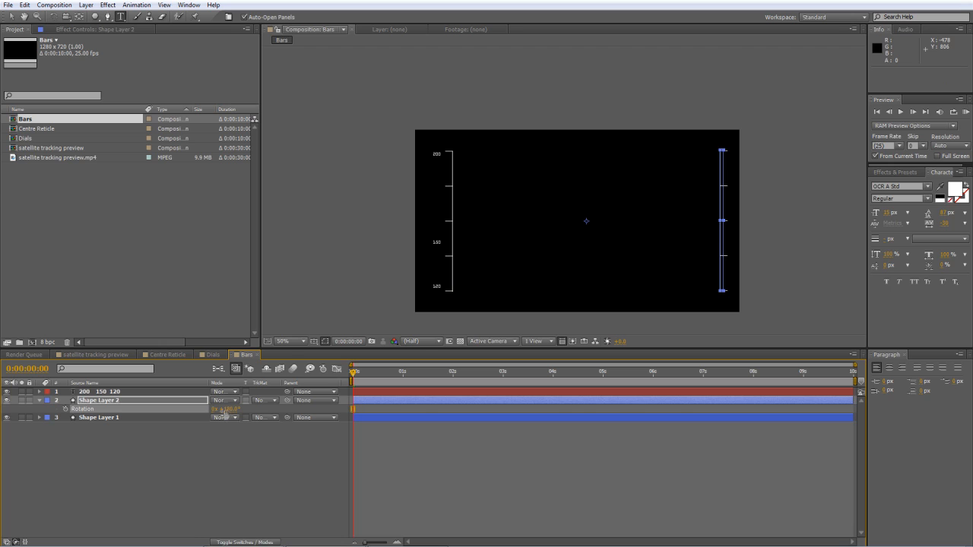
{"action": "left_click", "coordinate": [232, 486]}
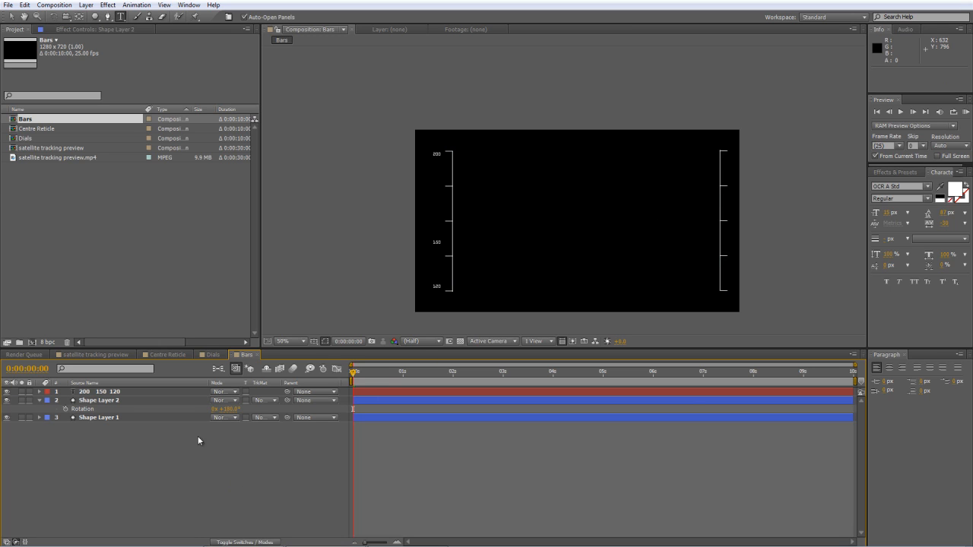
Scale Shape Layer 2 to 90% and deselect it.
{"action": "left_click", "coordinate": [108, 403]}
{"action": "key", "text": "s"}
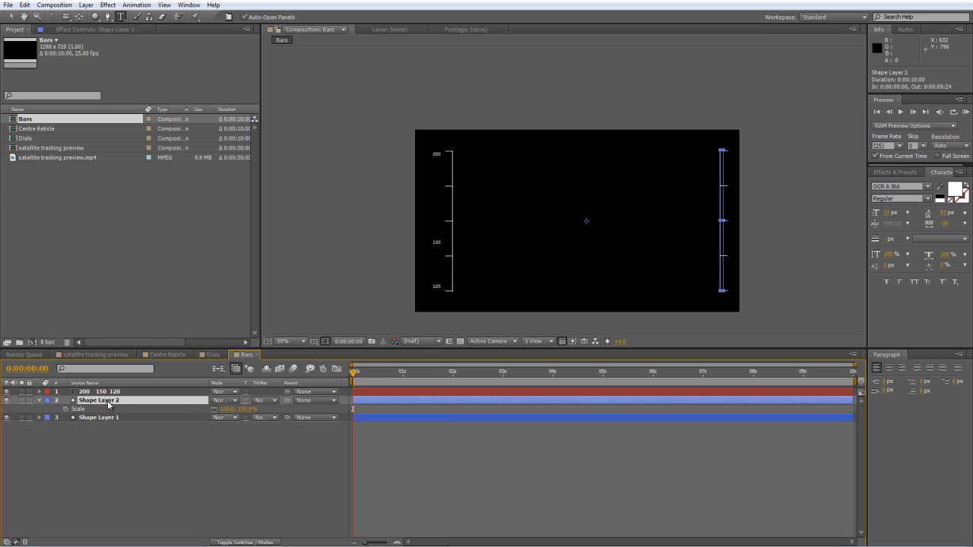
{"action": "left_click_drag", "start_coordinate": [226, 409], "coordinate": [219, 409]}
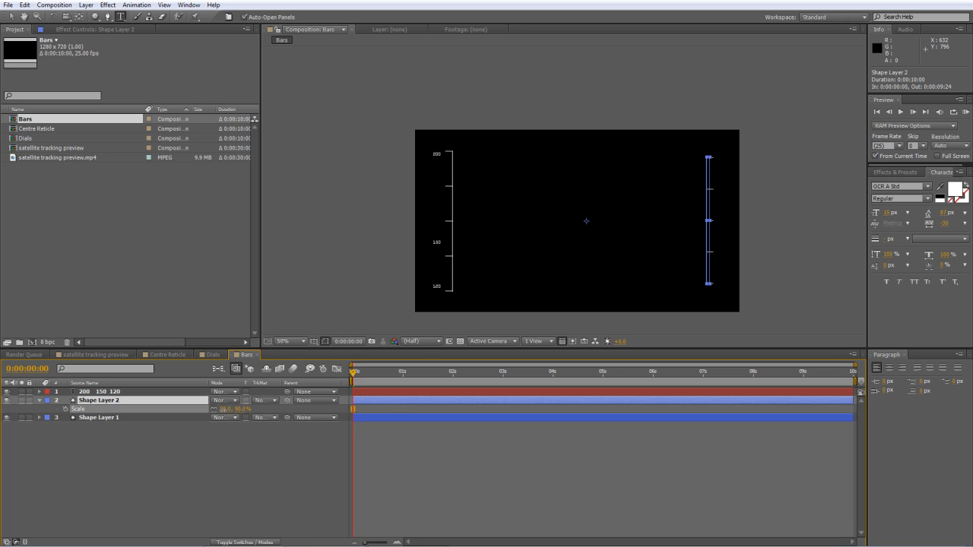
{"action": "left_click", "coordinate": [170, 485]}
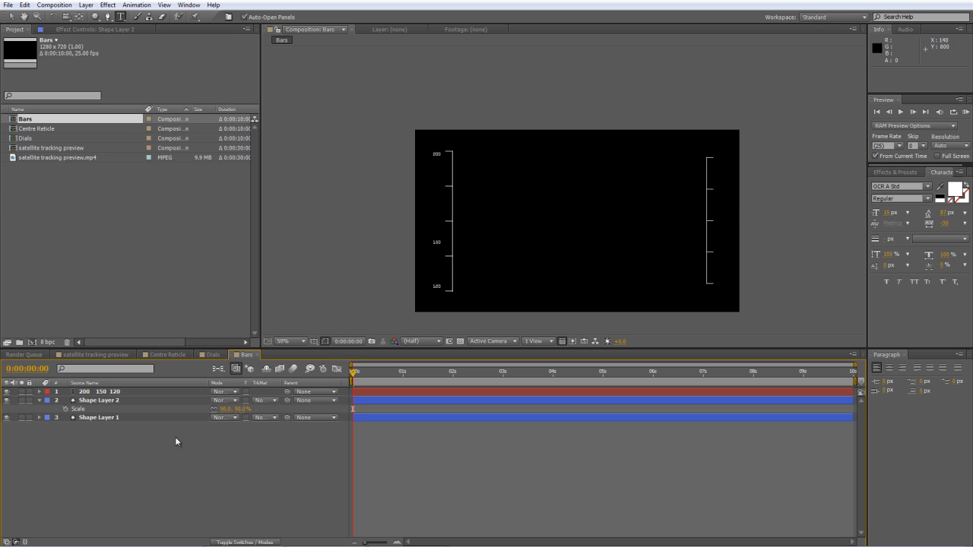
Draw a small polygon beside the upper end of the right-hand bar and set its points to 3.
{"action": "left_click", "coordinate": [95, 16]}
{"action": "left_click_drag", "start_coordinate": [718, 158], "coordinate": [725, 167]}
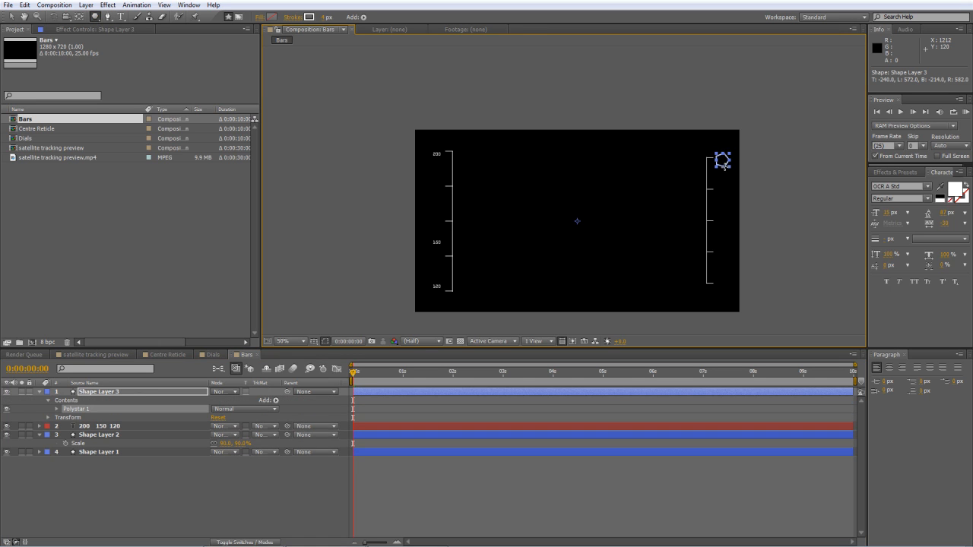
{"action": "left_click", "coordinate": [56, 409]}
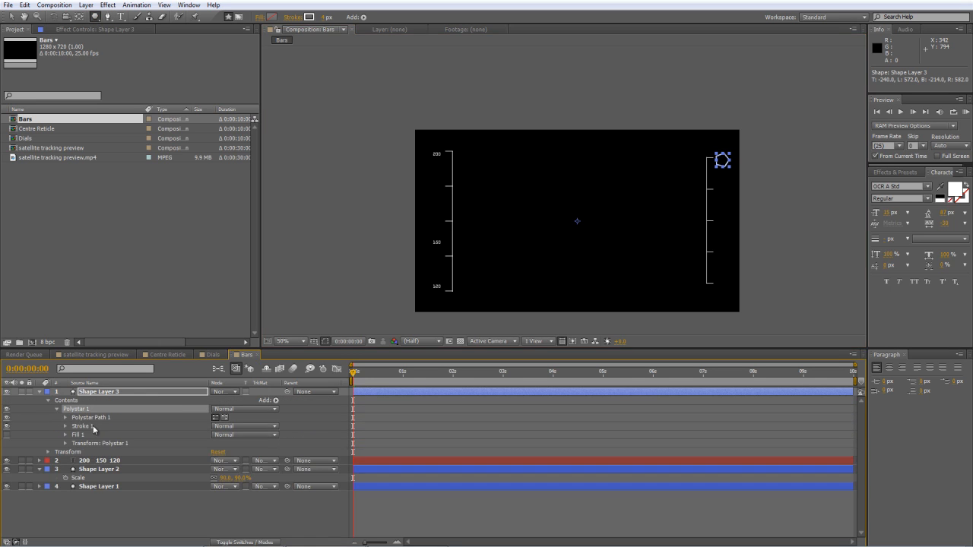
{"action": "left_click", "coordinate": [65, 418]}
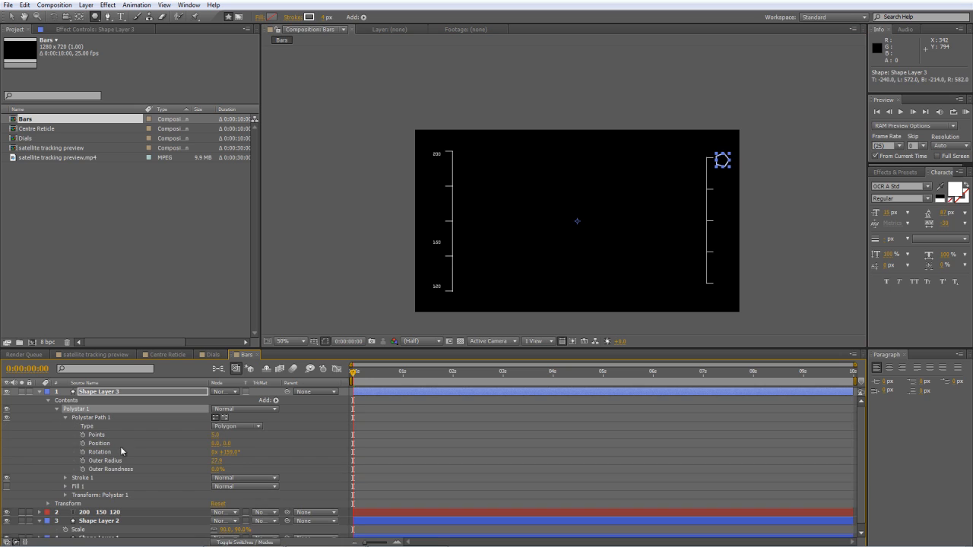
{"action": "left_click", "coordinate": [211, 436]}
{"action": "left_click", "coordinate": [214, 435]}
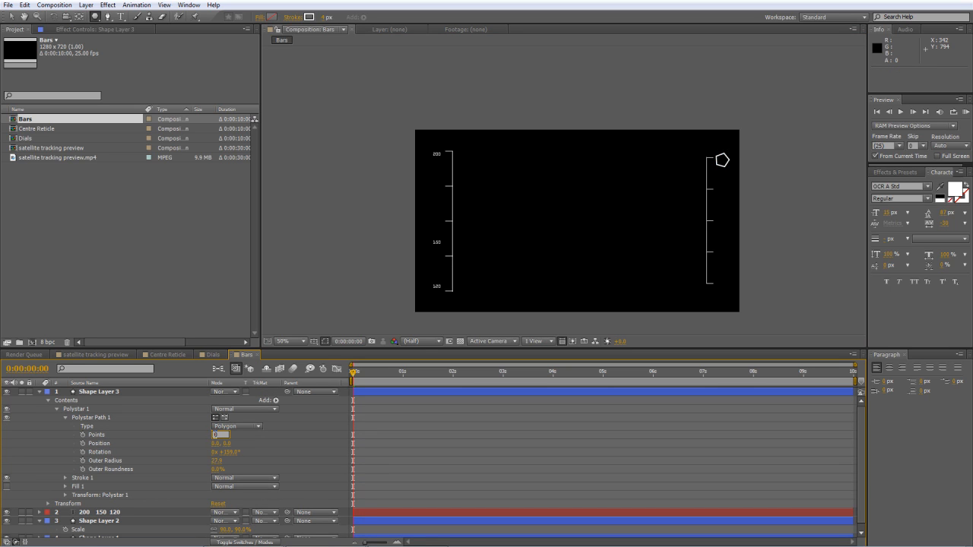
{"action": "type", "text": "3"}
{"action": "key", "text": "Return"}
Set the triangle's polystar path rotation to 90°.
{"action": "left_click", "coordinate": [214, 434]}
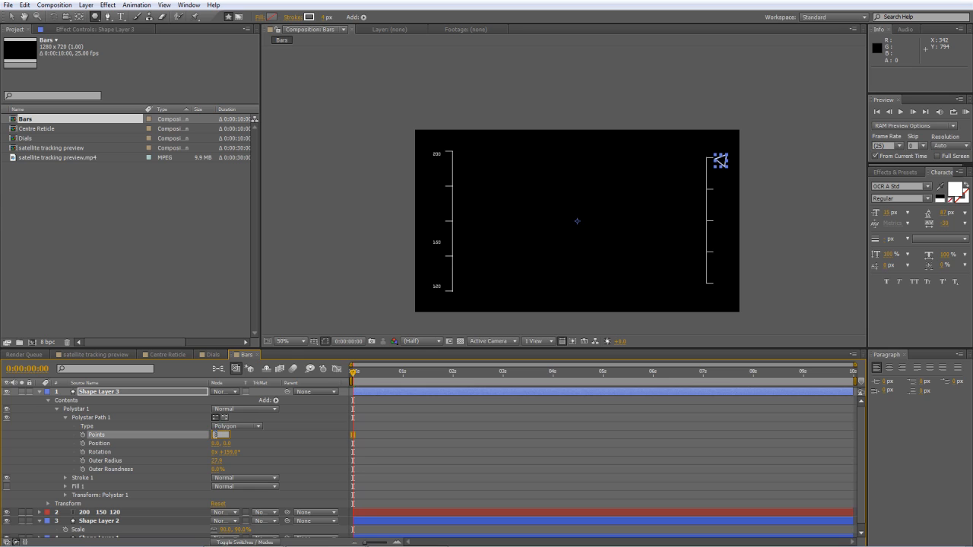
{"action": "left_click", "coordinate": [231, 453]}
{"action": "type", "text": "90"}
{"action": "key", "text": "Return"}
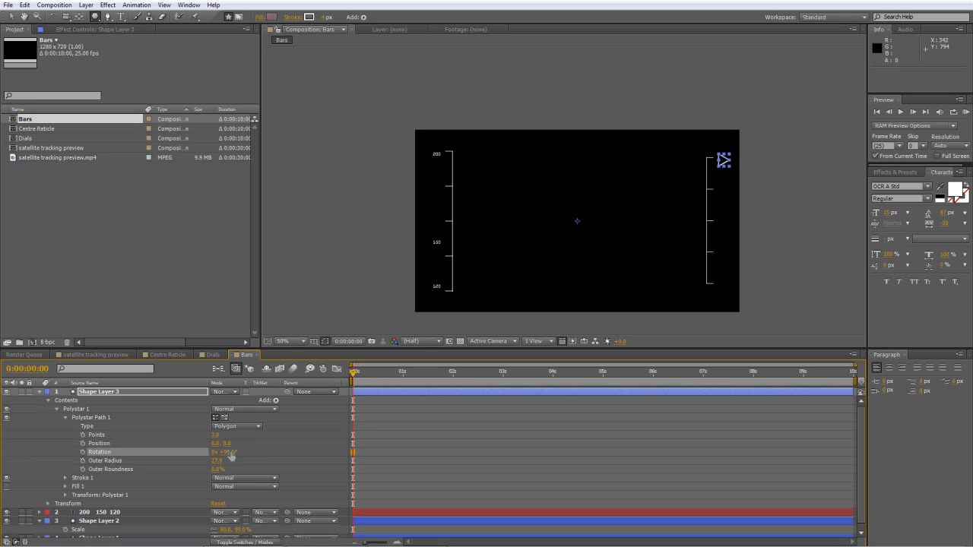
Set the triangle's polystar path rotation to 270° and its outer radius to 15.
{"action": "left_click", "coordinate": [227, 452]}
{"action": "type", "text": "270"}
{"action": "key", "text": "Return"}
{"action": "left_click_drag", "start_coordinate": [220, 465], "coordinate": [217, 465]}
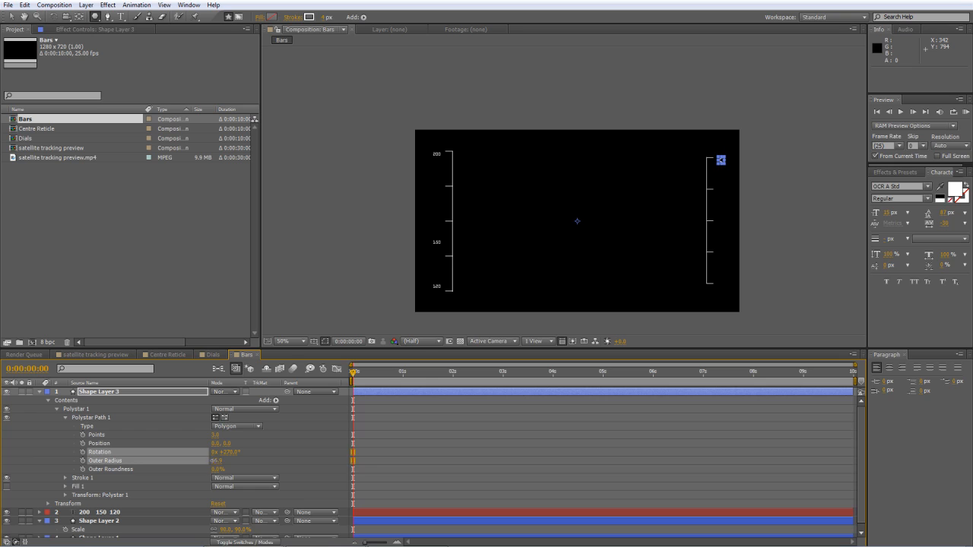
{"action": "left_click", "coordinate": [215, 462]}
{"action": "key", "text": "Return"}
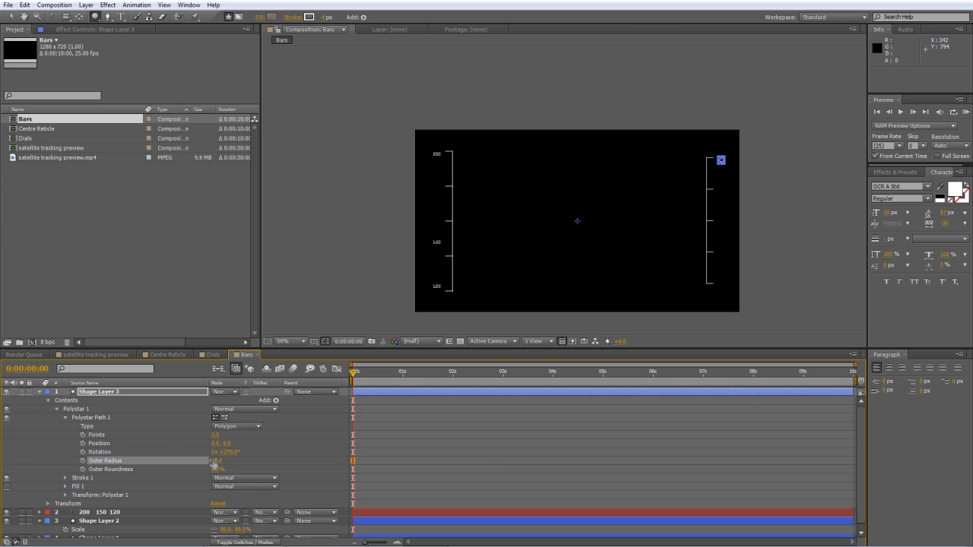
{"action": "left_click", "coordinate": [275, 454]}
Set the triangle's vertical position to -253 and enable position keyframing at the start of the timeline.
{"action": "left_click", "coordinate": [86, 418]}
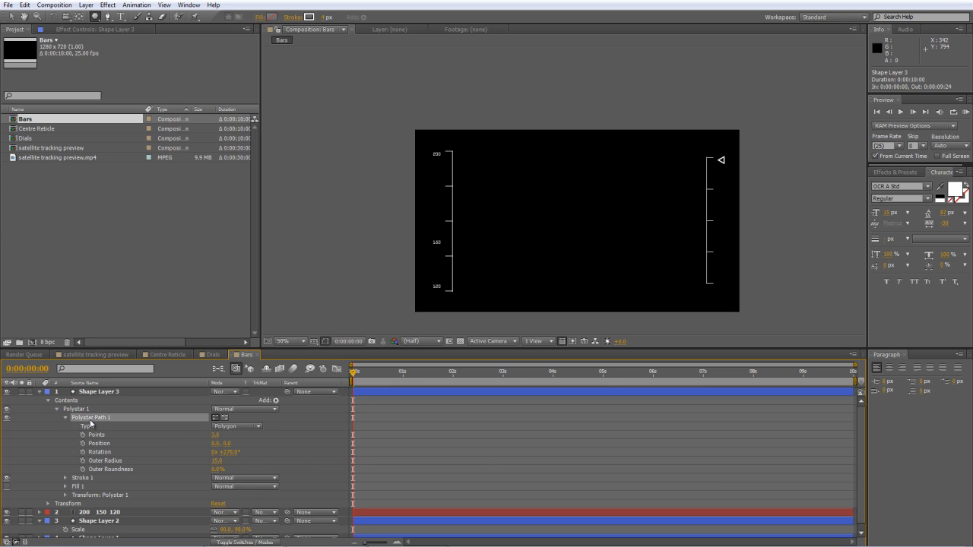
{"action": "left_click", "coordinate": [65, 495]}
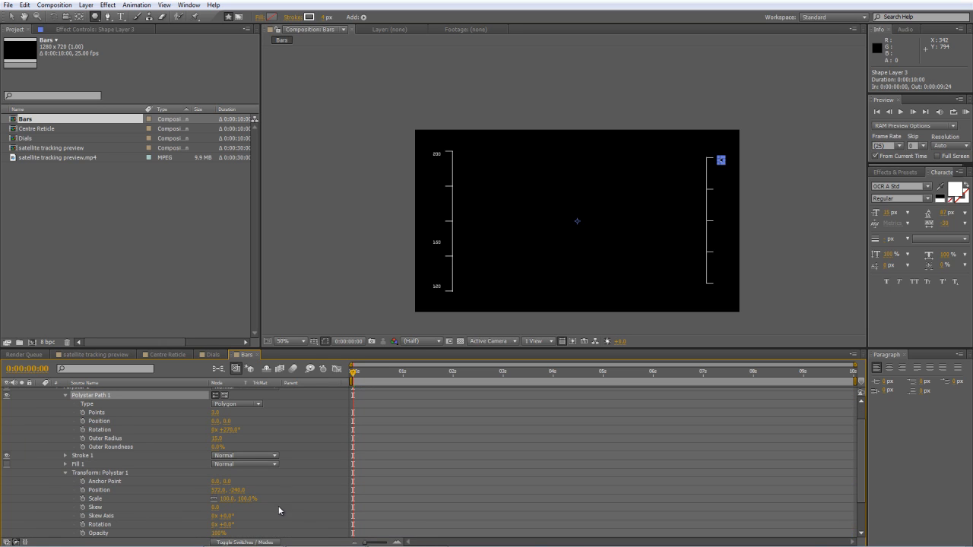
{"action": "left_click_drag", "start_coordinate": [239, 490], "coordinate": [234, 490]}
{"action": "left_click", "coordinate": [236, 491]}
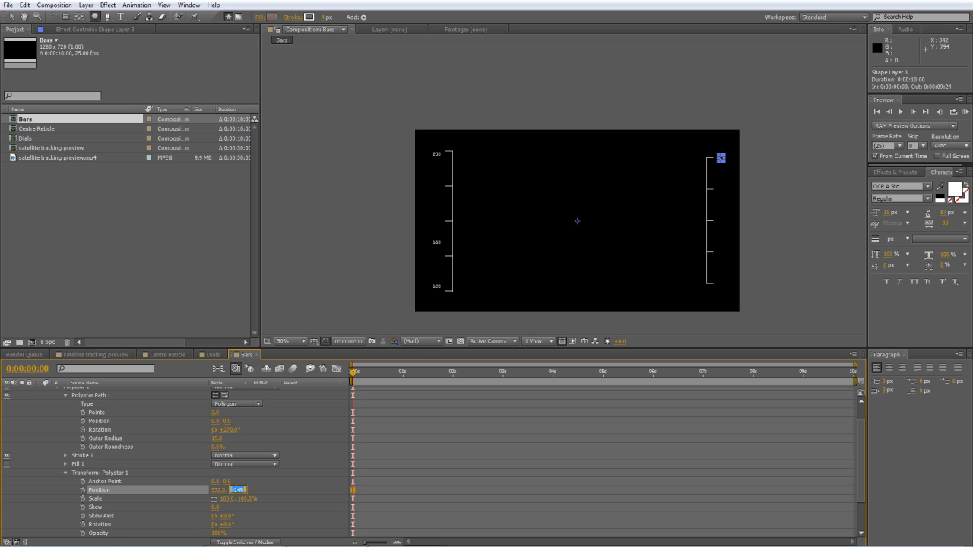
{"action": "type", "text": "-253"}
{"action": "key", "text": "Return"}
{"action": "left_click", "coordinate": [83, 490]}
Keyframe the triangle halfway down the bar at 0:00:05:17 with a vertical position of -1, and preview the motion.
{"action": "left_click_drag", "start_coordinate": [553, 380], "coordinate": [637, 380]}
{"action": "left_click_drag", "start_coordinate": [236, 495], "coordinate": [373, 483]}
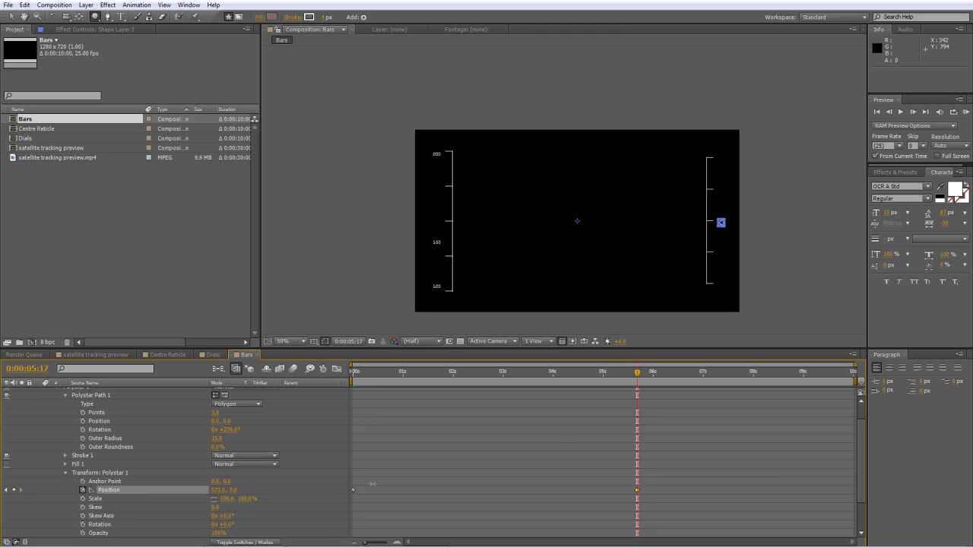
{"action": "left_click", "coordinate": [276, 488]}
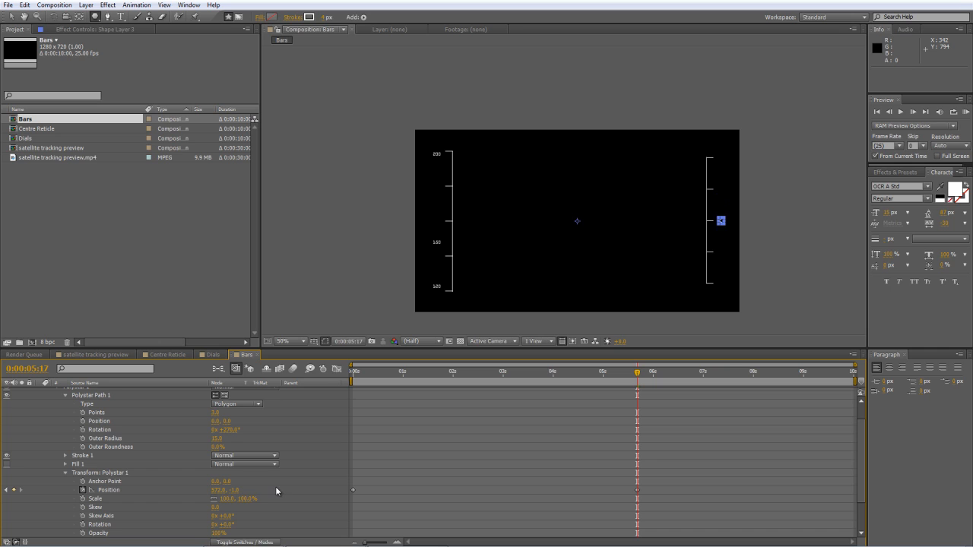
{"action": "mouse_move", "coordinate": [430, 378]}
{"action": "left_mouse_down"}
{"action": "mouse_move", "coordinate": [339, 379]}
{"action": "mouse_move", "coordinate": [668, 391]}
{"action": "mouse_move", "coordinate": [387, 383]}
{"action": "mouse_move", "coordinate": [606, 390]}
{"action": "left_mouse_up"}
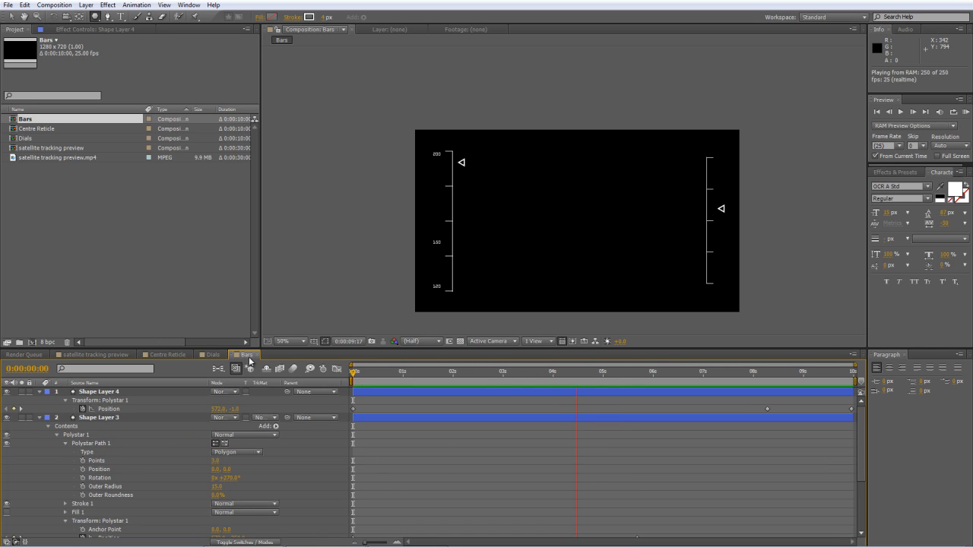
{"action": "key", "text": "space"}
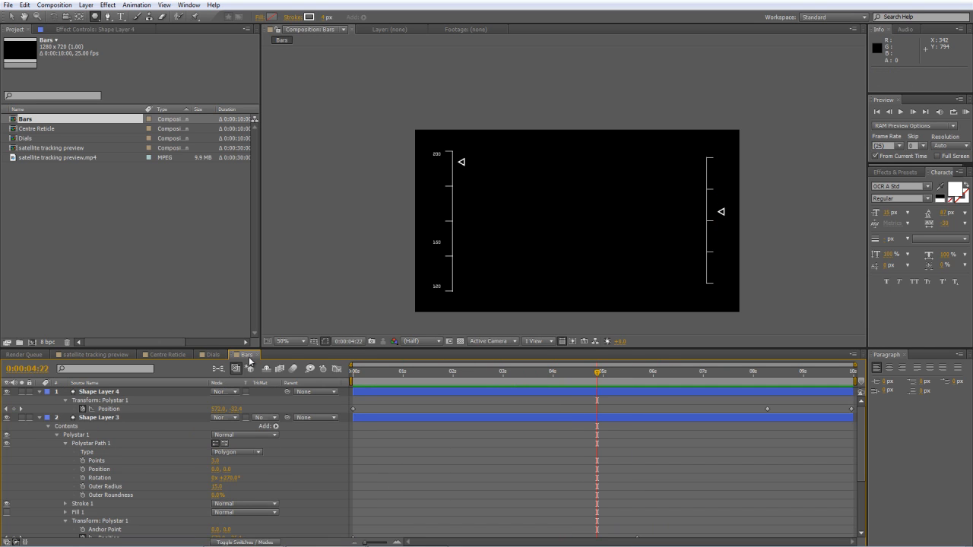
Create a 1280 x 720, 25 fps, ten-second composition named Main Comp.
{"action": "left_click", "coordinate": [175, 276]}
{"action": "right_click", "coordinate": [80, 213]}
{"action": "left_click", "coordinate": [99, 218]}
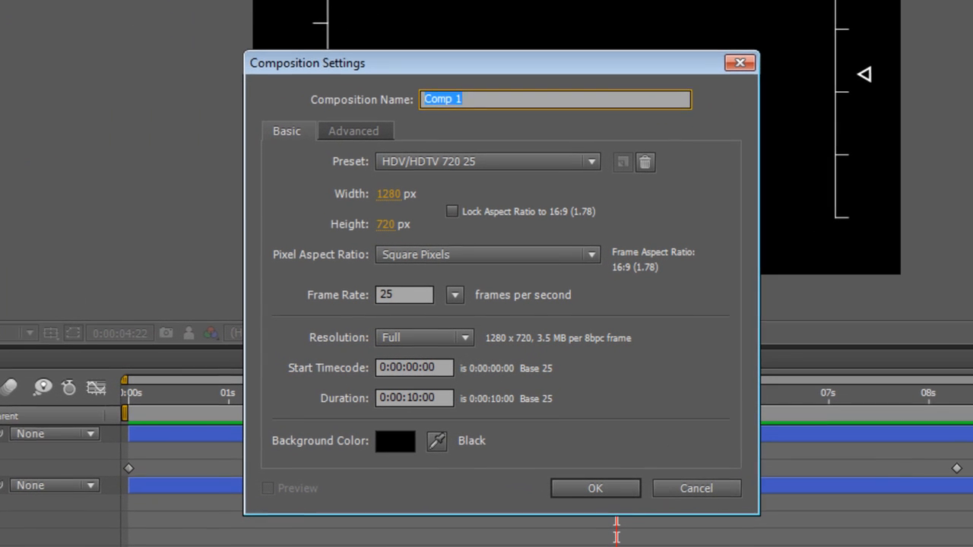
{"action": "type", "text": "Main Com"}
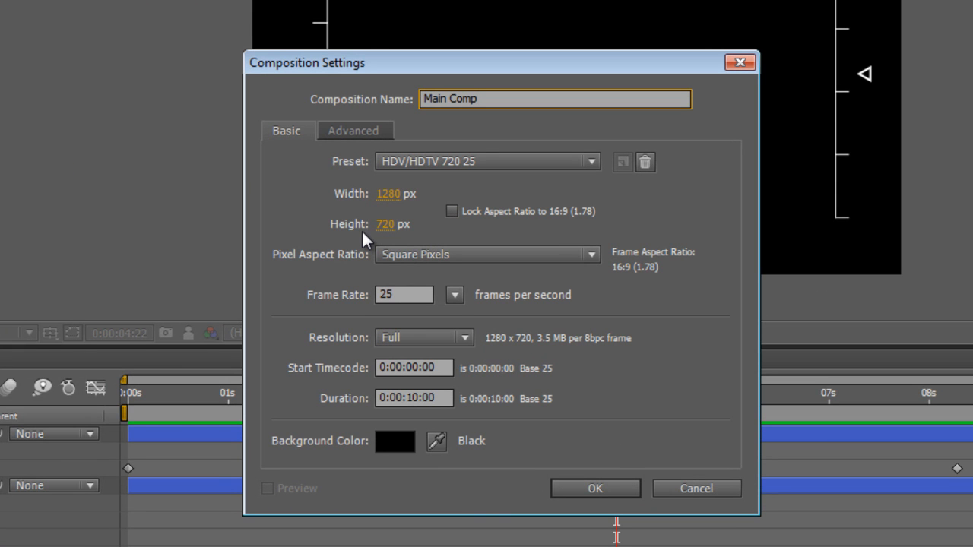
{"action": "left_click", "coordinate": [589, 486]}
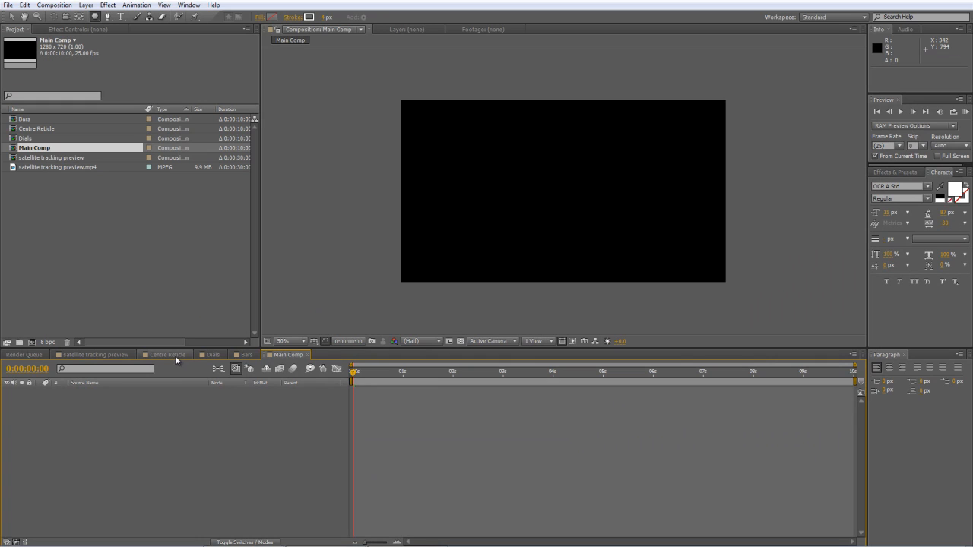
Add the Centre Reticle, Bars and Dials compositions to Main Comp, stacked in that order from the top.
{"action": "left_click", "coordinate": [175, 355]}
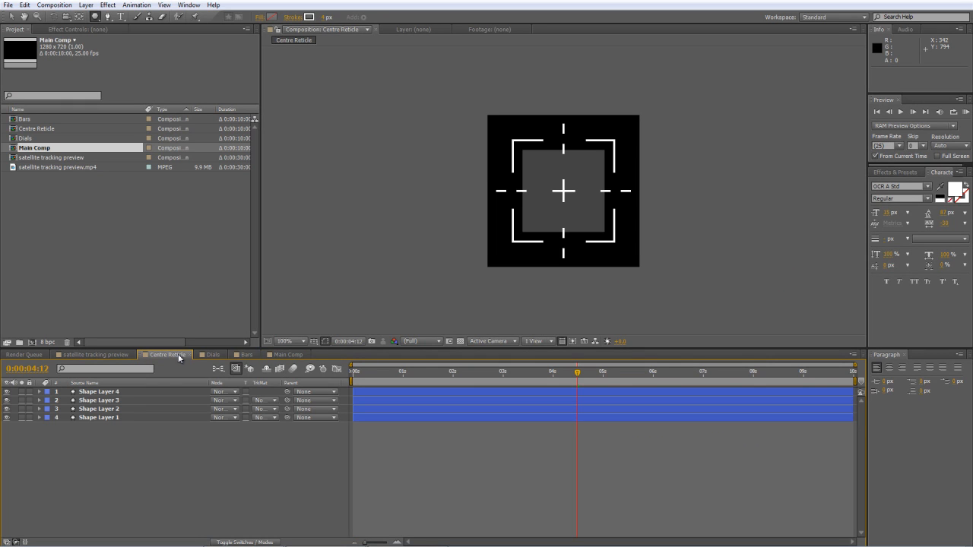
{"action": "left_click", "coordinate": [296, 354]}
{"action": "left_click_drag", "start_coordinate": [23, 129], "coordinate": [90, 450]}
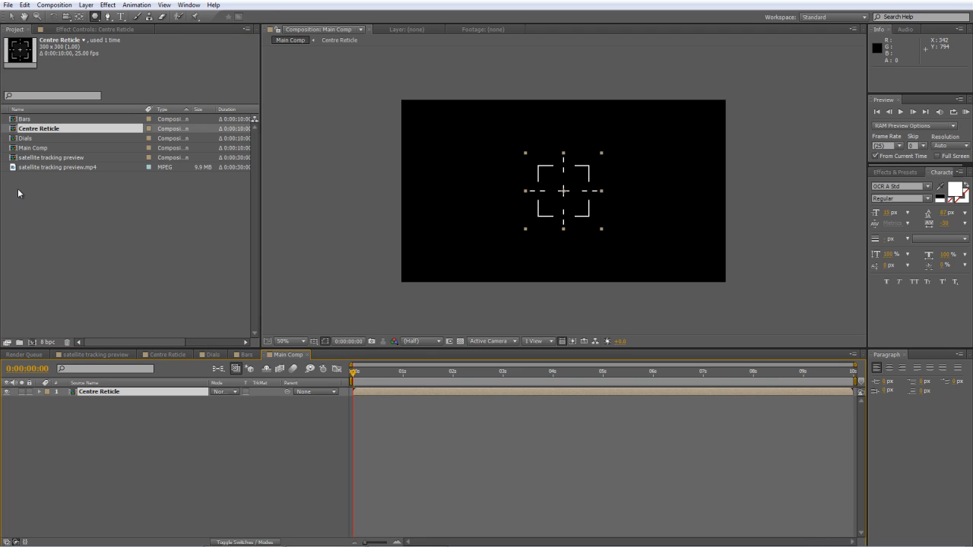
{"action": "left_click_drag", "start_coordinate": [13, 120], "coordinate": [47, 423]}
{"action": "left_click_drag", "start_coordinate": [16, 138], "coordinate": [57, 422]}
{"action": "left_click", "coordinate": [101, 478]}
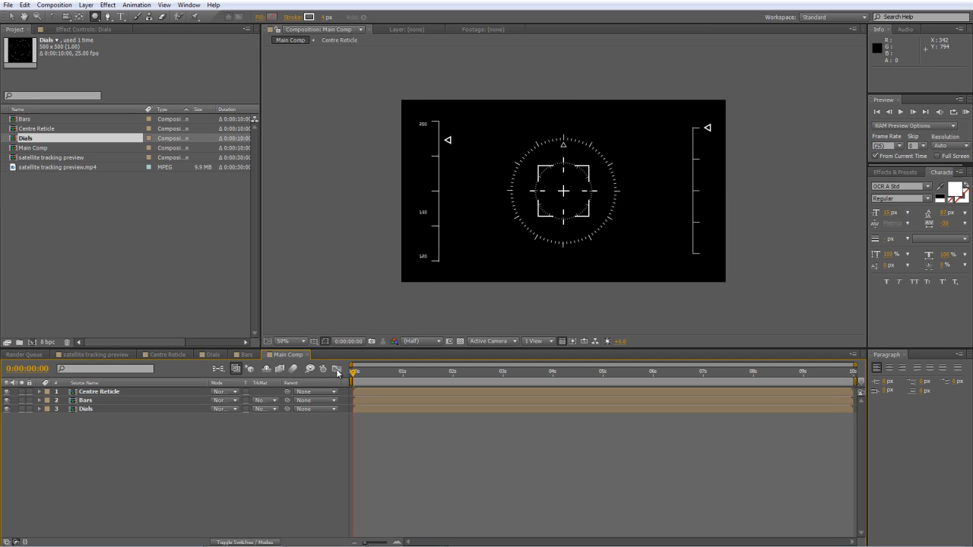
Preview the Main Comp animation and scrub the satellite tracking preview composition to 0:00:01:24 for reference.
{"action": "left_click_drag", "start_coordinate": [353, 374], "coordinate": [170, 372]}
{"action": "key", "text": "KP_0"}
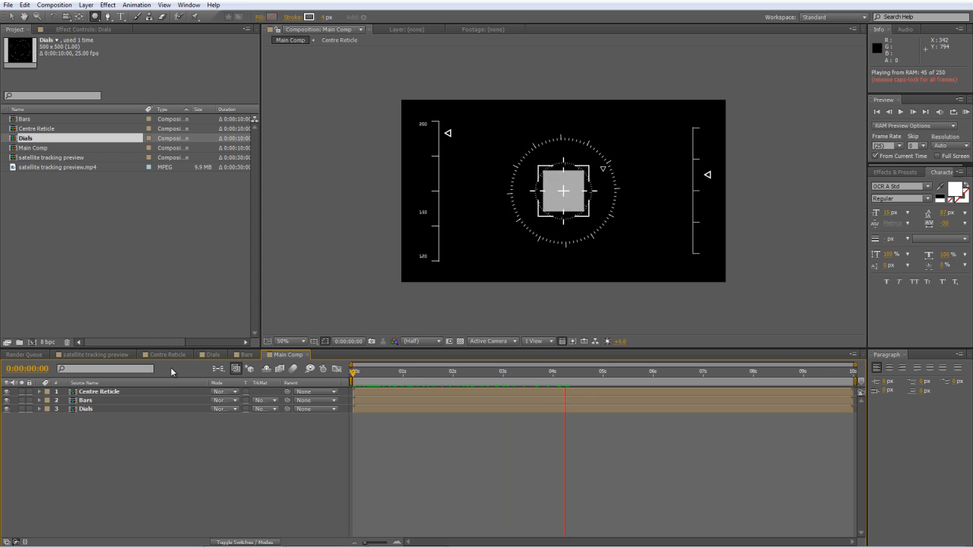
{"action": "left_click", "coordinate": [82, 354]}
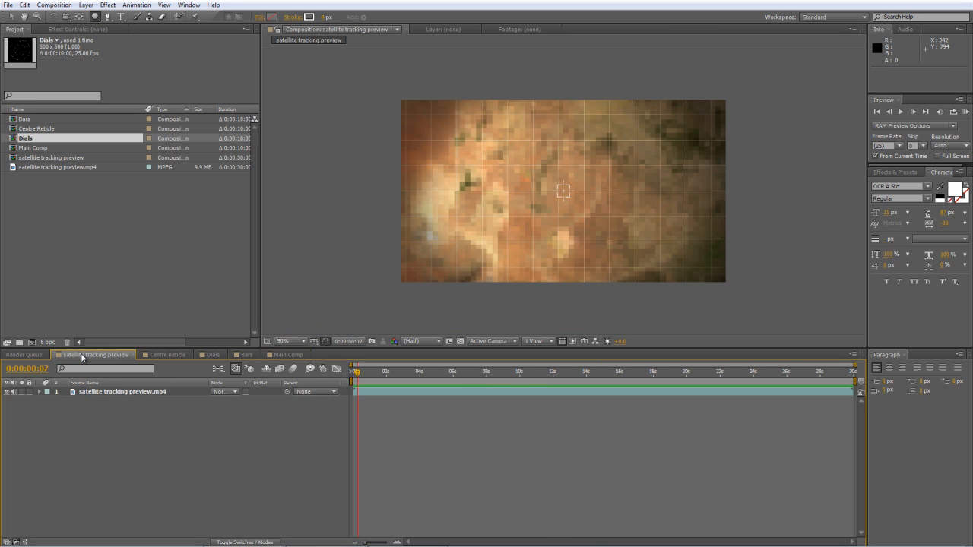
{"action": "left_click_drag", "start_coordinate": [360, 377], "coordinate": [386, 377]}
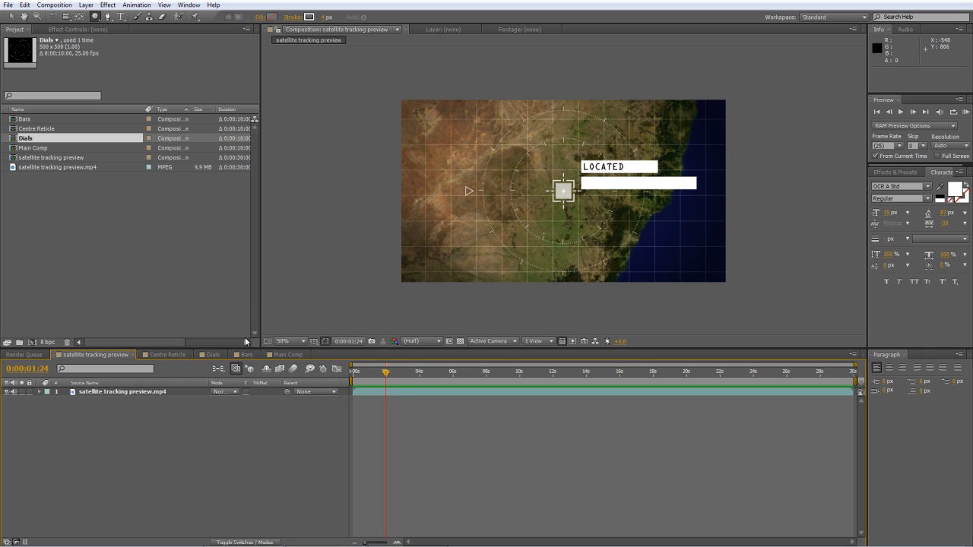
In Main Comp, keyframe the Dials layer's scale at 0% at 0:00:04:00.
{"action": "left_click", "coordinate": [288, 355]}
{"action": "left_click_drag", "start_coordinate": [378, 374], "coordinate": [552, 375]}
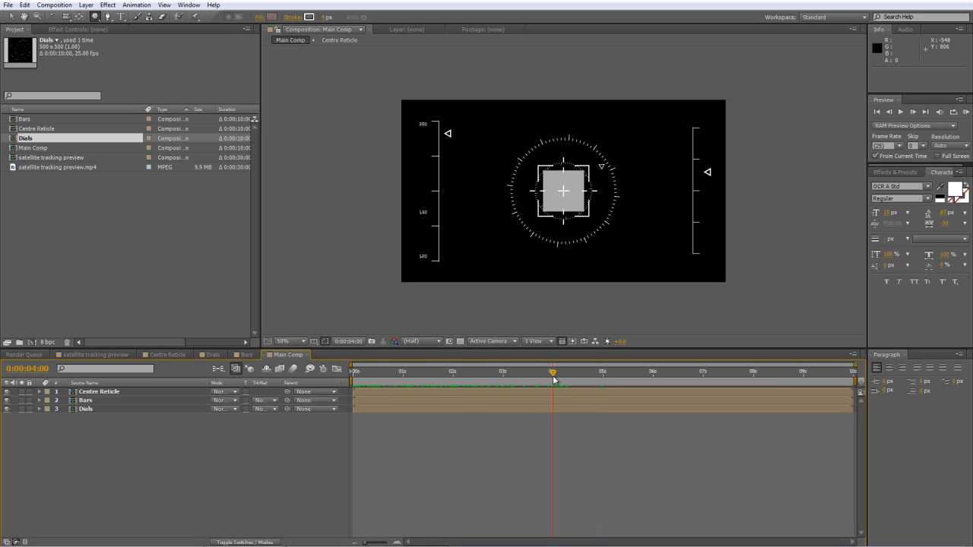
{"action": "left_click", "coordinate": [100, 409]}
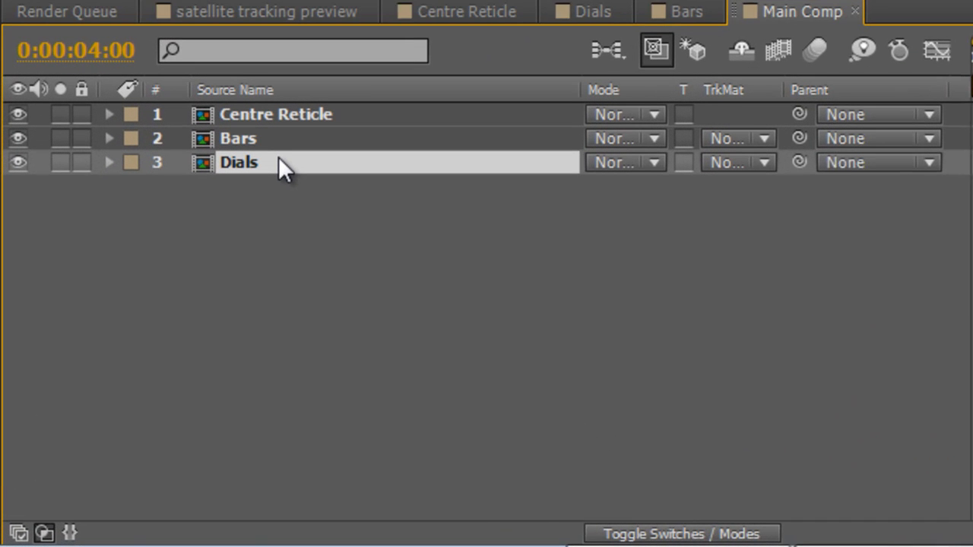
{"action": "key", "text": "s"}
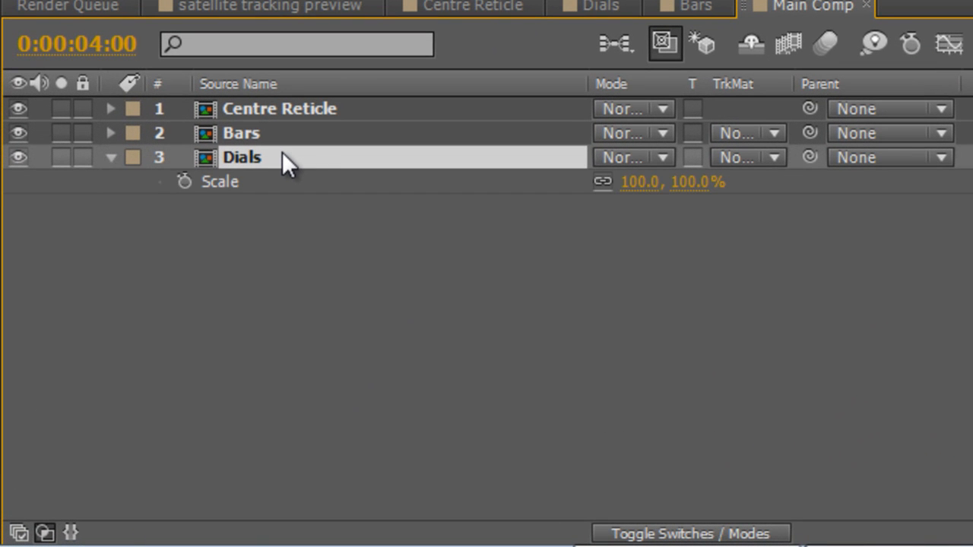
{"action": "left_click", "coordinate": [186, 182]}
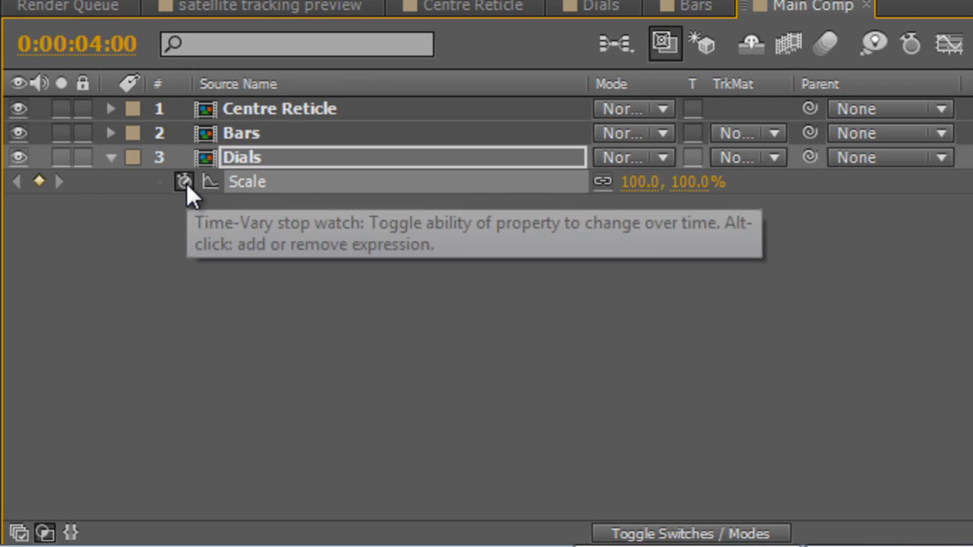
{"action": "left_click_drag", "start_coordinate": [647, 191], "coordinate": [584, 190]}
{"action": "left_click", "coordinate": [631, 184]}
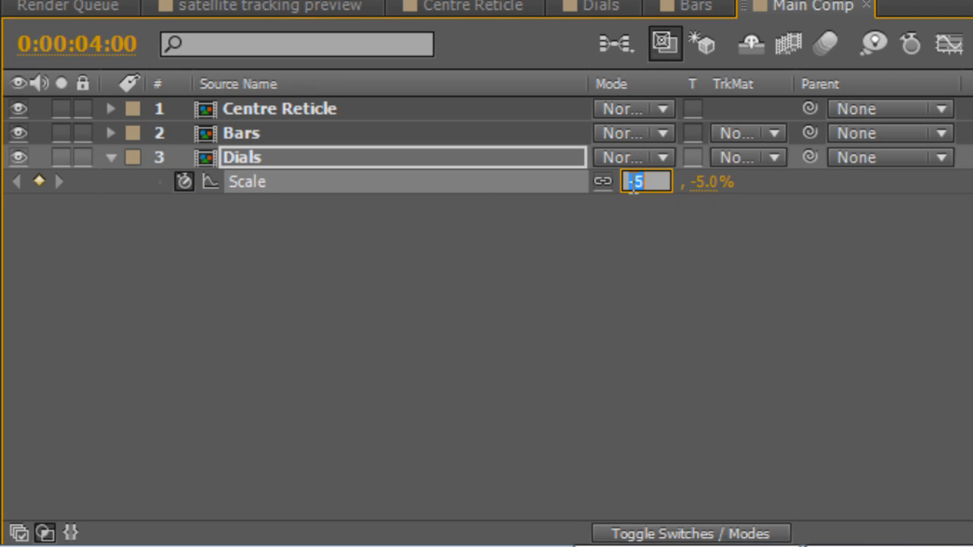
{"action": "type", "text": "0"}
{"action": "left_click", "coordinate": [577, 312]}
Keyframe the Dials layer's scale at 100% at 0:00:04:05 and preview the pop-in.
{"action": "key", "text": "Page_Down"}
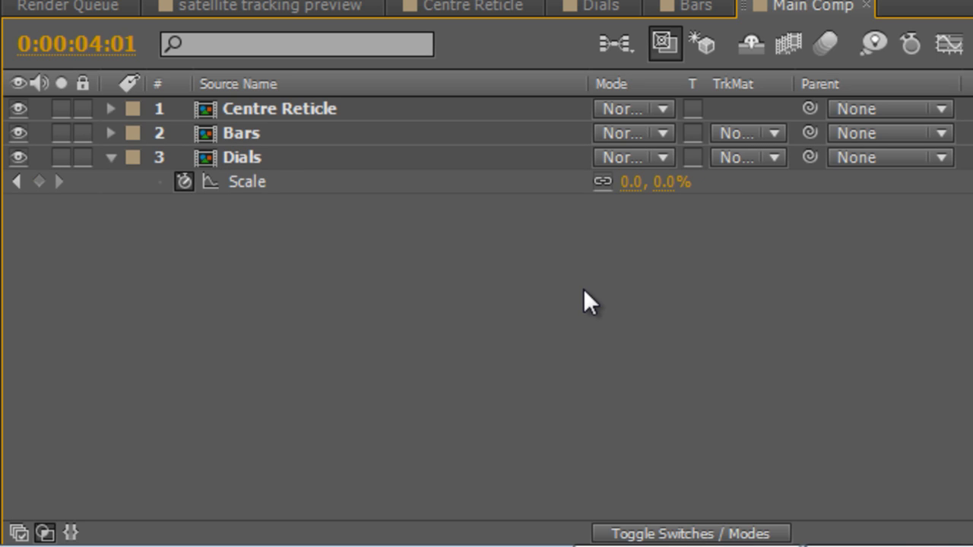
{"action": "key", "text": "Page_Down"}
{"action": "key", "text": "Page_Down"}
{"action": "key", "text": "Page_Down"}
{"action": "left_click_drag", "start_coordinate": [630, 183], "coordinate": [772, 186]}
{"action": "left_click", "coordinate": [626, 297]}
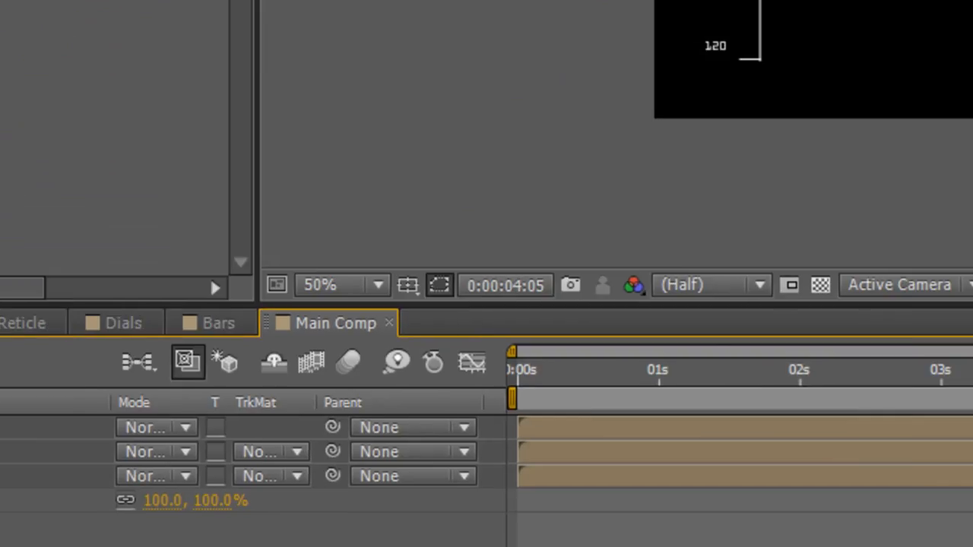
{"action": "key", "text": "KP_0"}
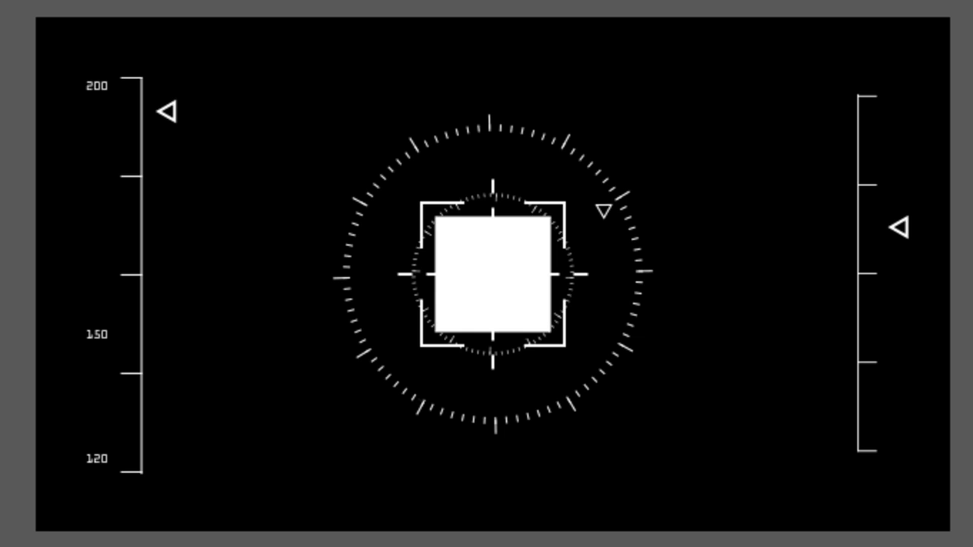
Enlarge the Dials layer to a scale of 150% and play the composition on to five seconds.
{"action": "left_click", "coordinate": [494, 275]}
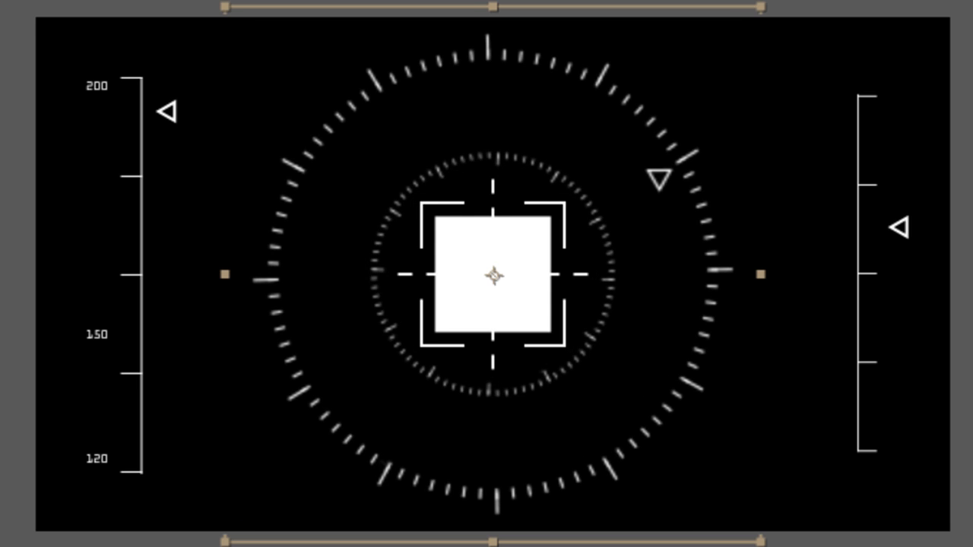
{"action": "key", "text": "space"}
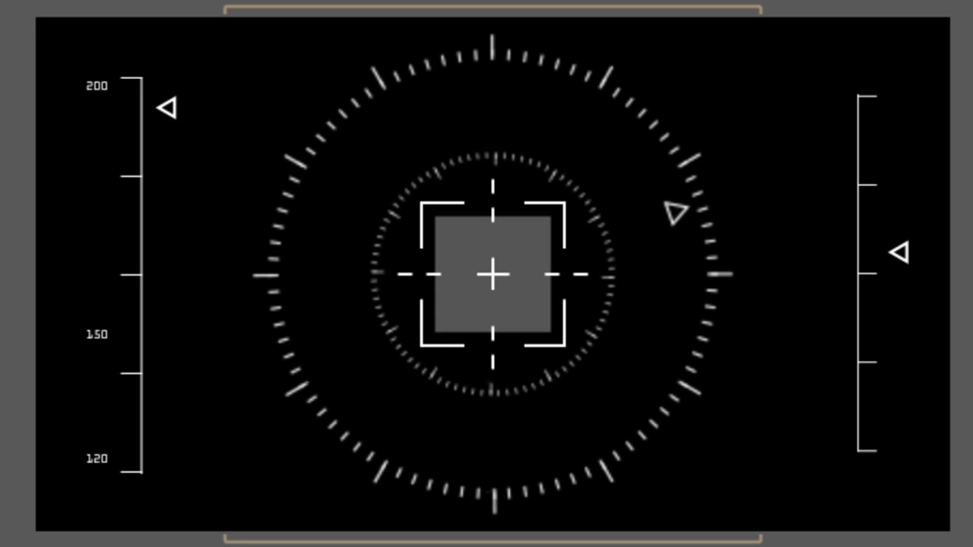
{"action": "key", "text": "space"}
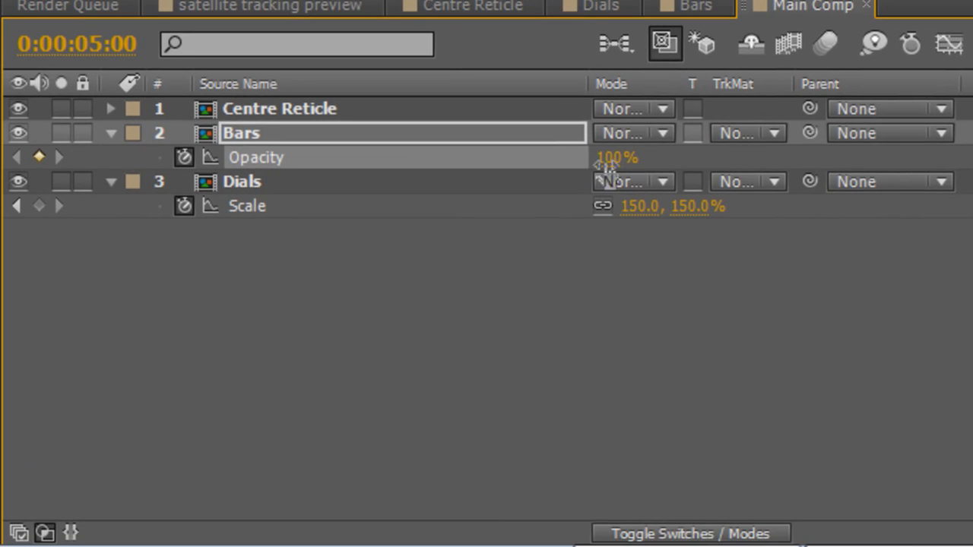
Fade in the Bars layer, keyframing its opacity at 0% at 0:00:05:00 and raising it ten frames further on.
{"action": "left_click_drag", "start_coordinate": [609, 161], "coordinate": [468, 161]}
{"action": "left_click", "coordinate": [306, 134]}
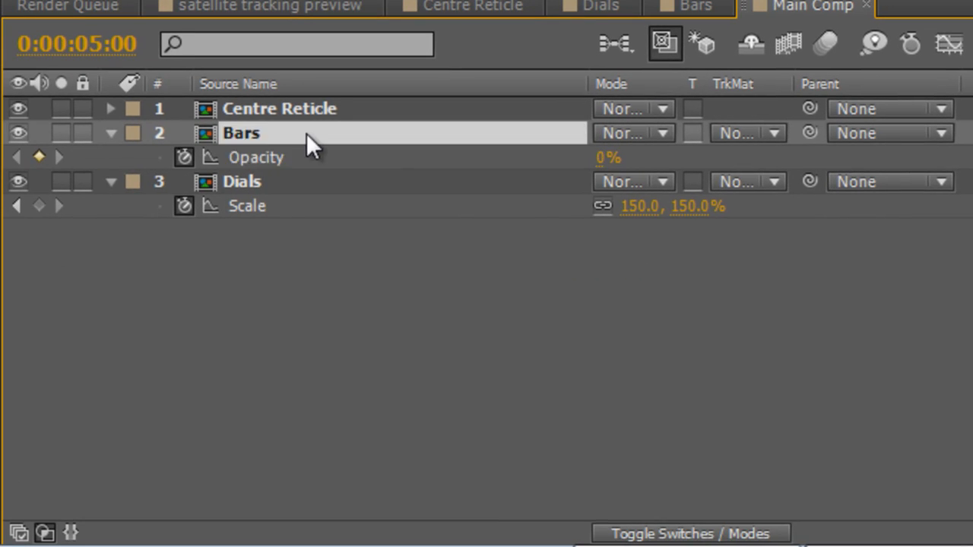
{"action": "key", "text": "shift+Page_Down"}
{"action": "left_click_drag", "start_coordinate": [601, 157], "coordinate": [834, 171]}
{"action": "left_click", "coordinate": [615, 378]}
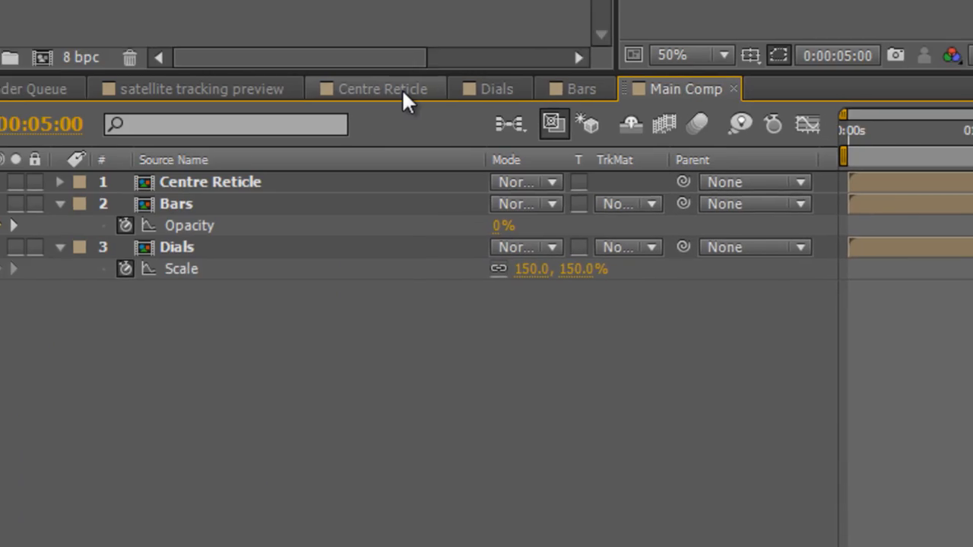
In the Centre Reticle composition, trim the end of Shape Layer 4 to 0:00:05:00.
{"action": "left_click", "coordinate": [438, 64]}
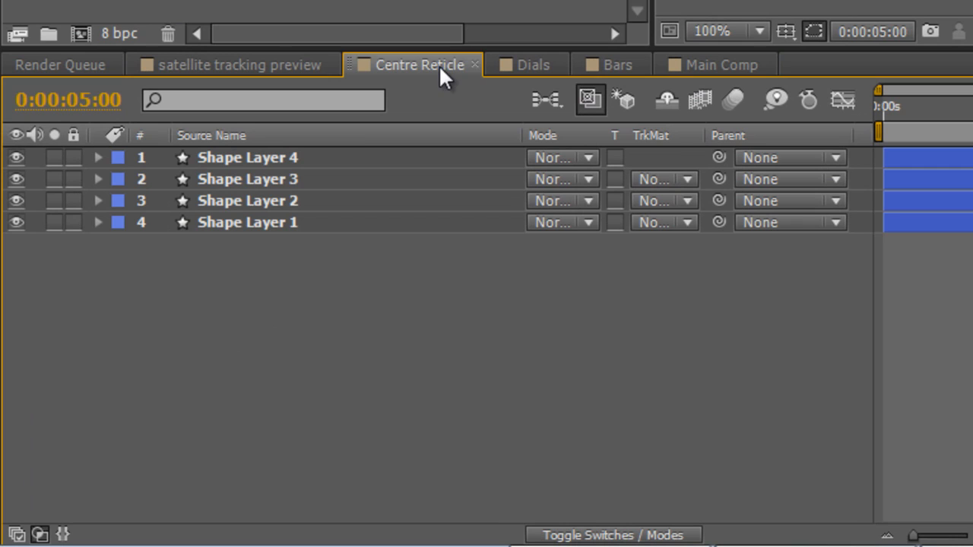
{"action": "left_click", "coordinate": [299, 159]}
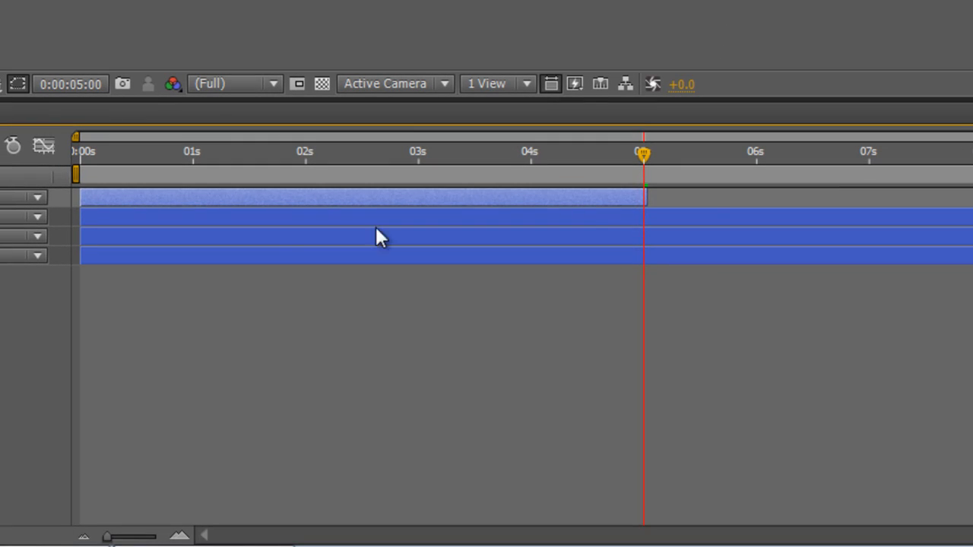
{"action": "left_click", "coordinate": [490, 289]}
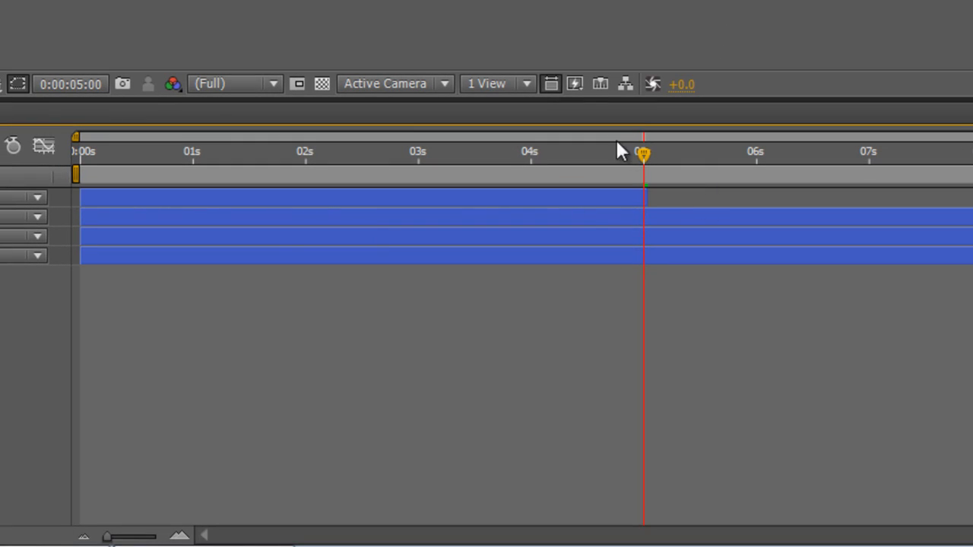
Trim the end of Shape Layer 3 to 0:00:05:01.
{"action": "mouse_move", "coordinate": [645, 153]}
{"action": "left_mouse_down"}
{"action": "mouse_move", "coordinate": [692, 156]}
{"action": "mouse_move", "coordinate": [650, 156]}
{"action": "left_mouse_up"}
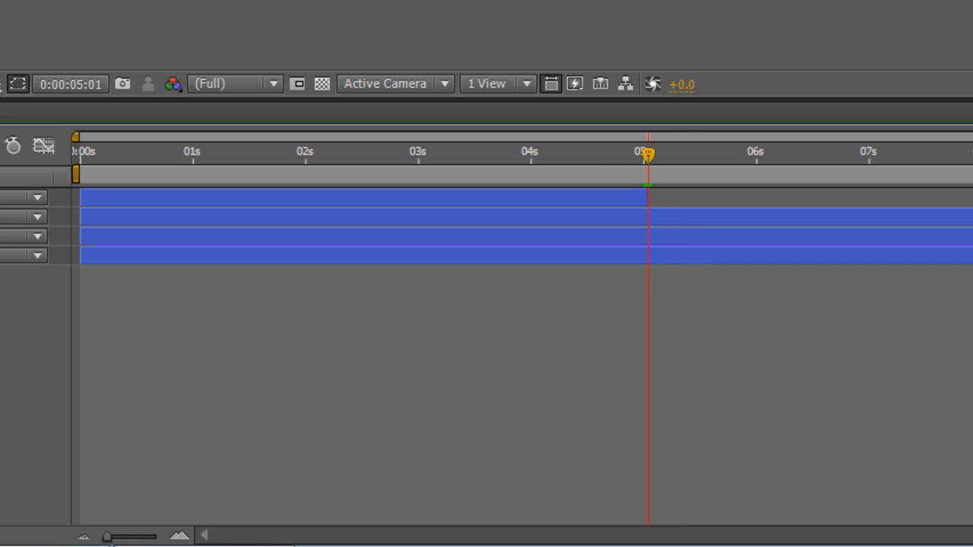
{"action": "left_click", "coordinate": [487, 217]}
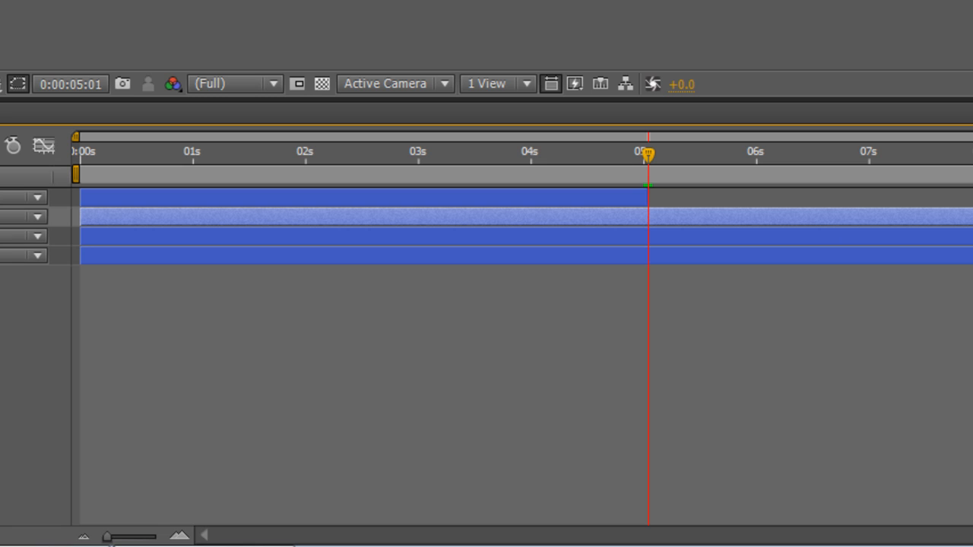
{"action": "left_click_drag", "start_coordinate": [972, 216], "coordinate": [647, 217]}
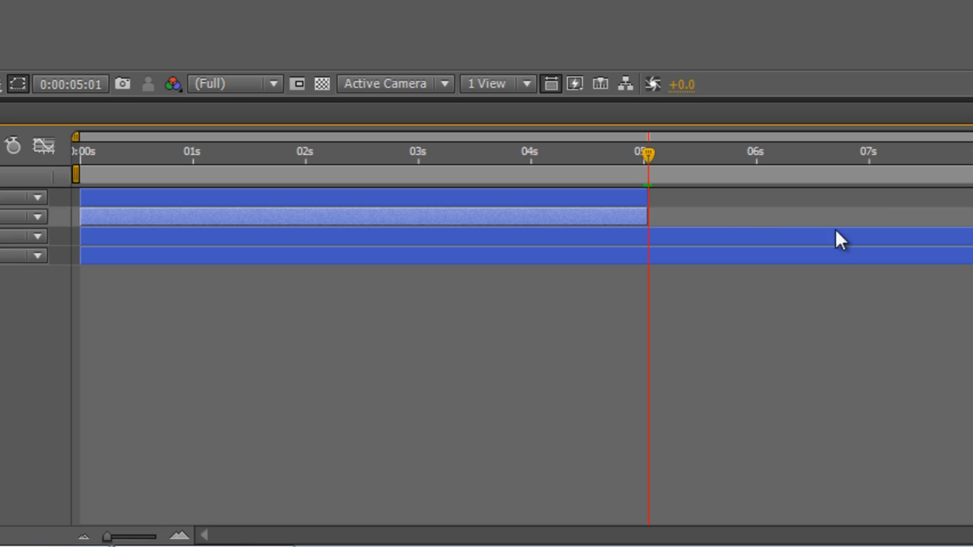
Draw a wide rectangle in the upper half inside the reticle's corner brackets, with solid white fill and no stroke.
{"action": "left_click", "coordinate": [48, 289]}
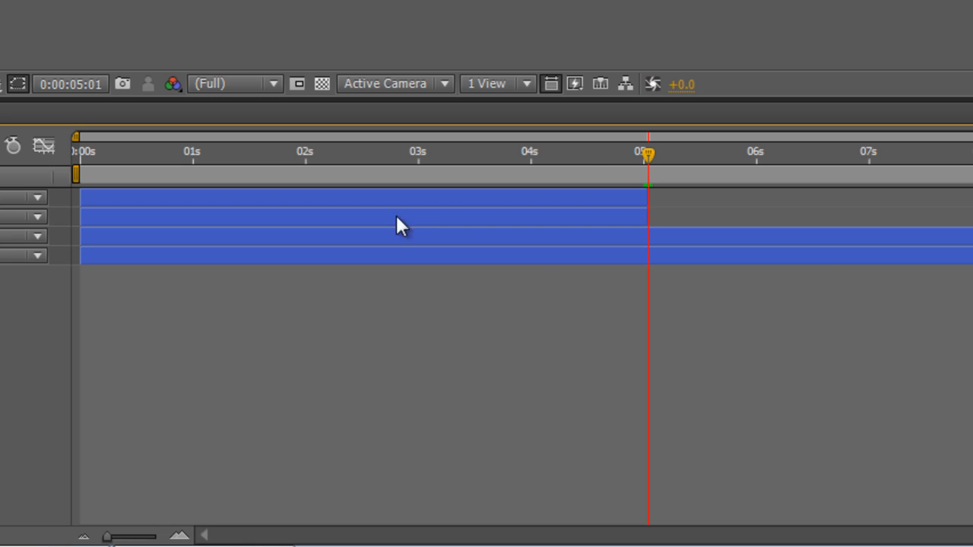
{"action": "left_click_drag", "start_coordinate": [546, 151], "coordinate": [713, 156]}
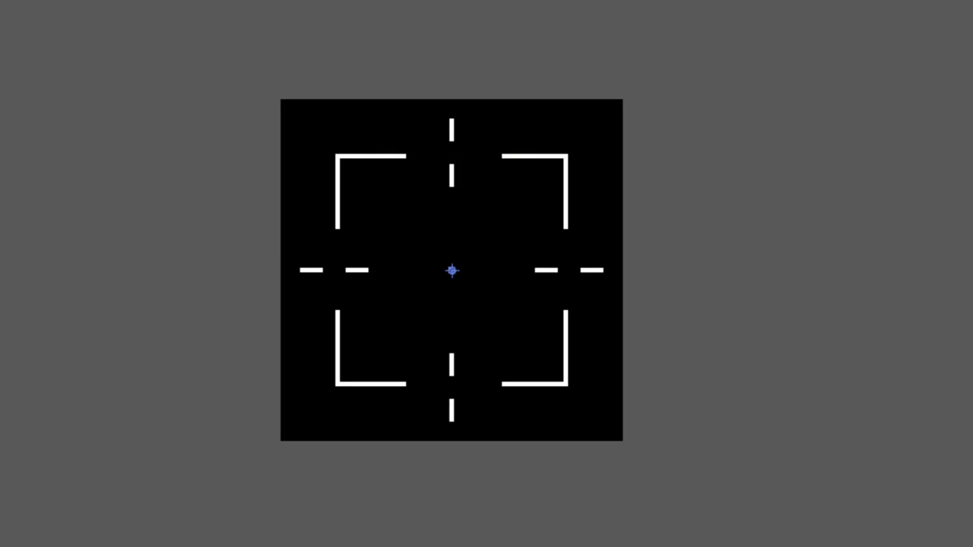
{"action": "left_click_drag", "start_coordinate": [359, 177], "coordinate": [544, 270]}
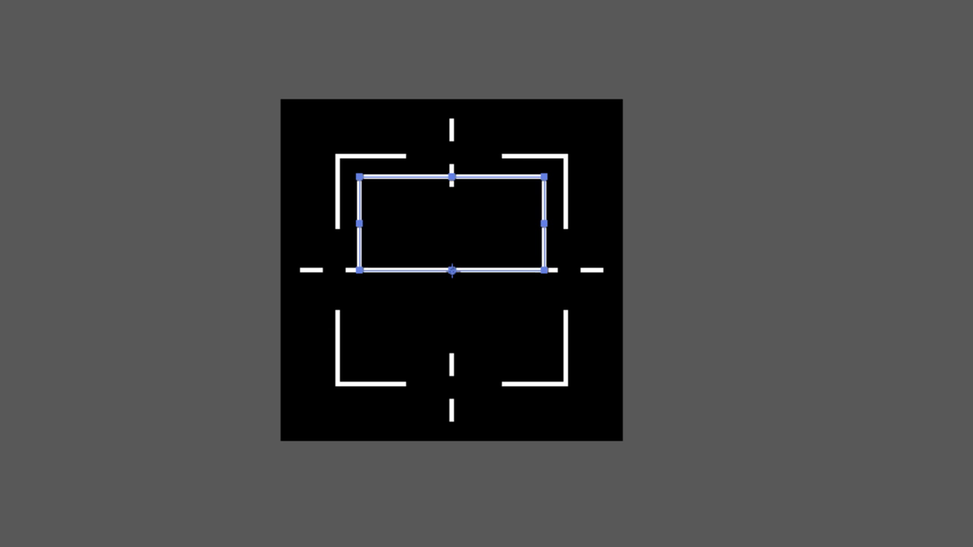
{"action": "left_click", "coordinate": [165, 375]}
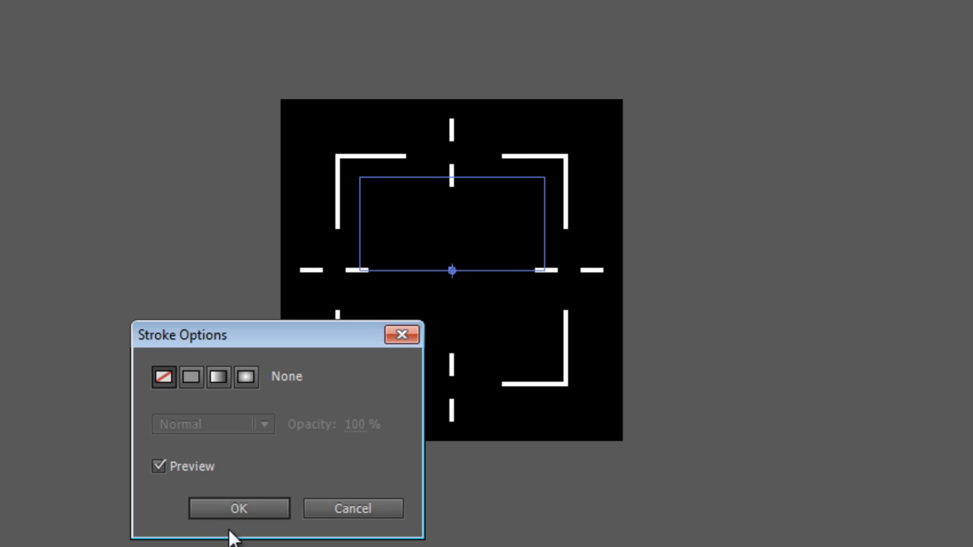
{"action": "left_click", "coordinate": [225, 506]}
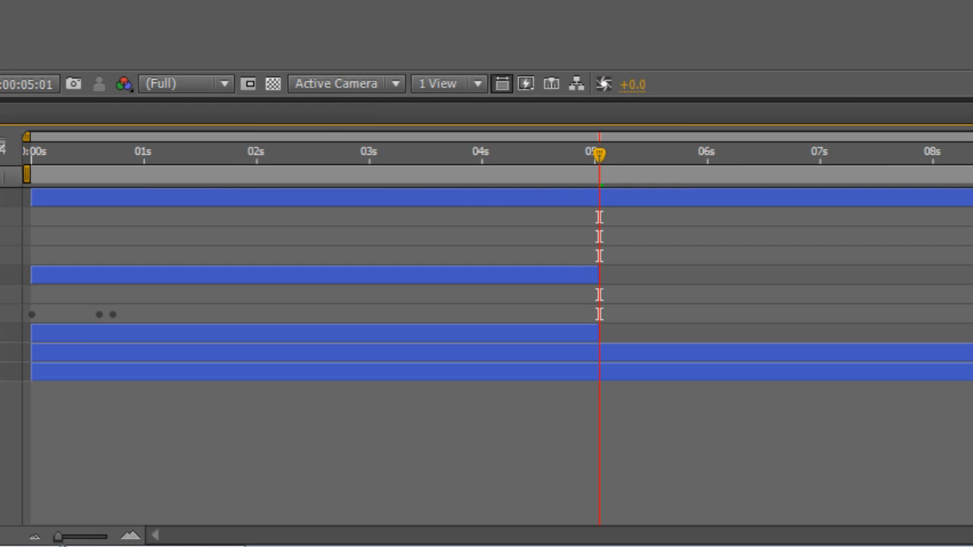
Make the new rectangle layer, Shape Layer 5, start at 0:00:05:01.
{"action": "left_click", "coordinate": [6, 197]}
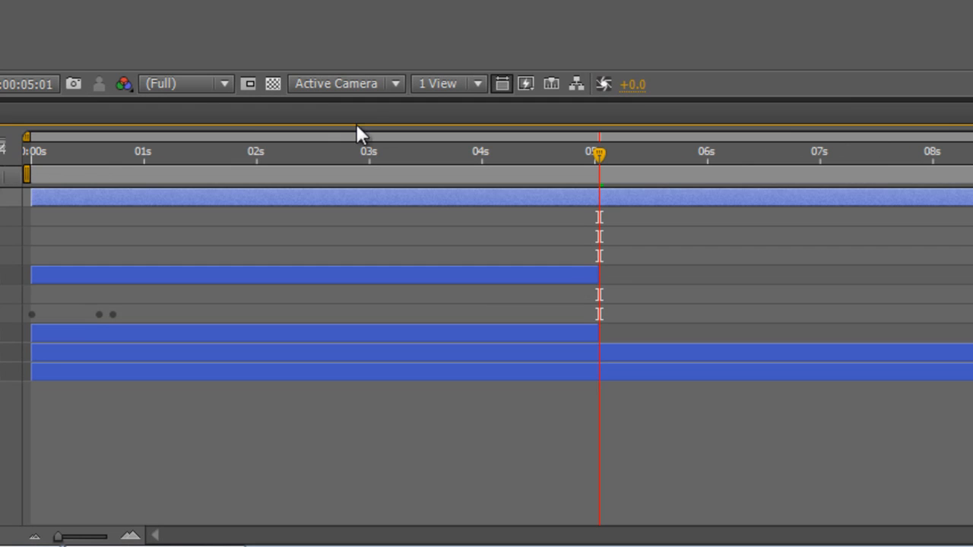
{"action": "left_click_drag", "start_coordinate": [597, 149], "coordinate": [589, 149]}
{"action": "left_click_drag", "start_coordinate": [31, 198], "coordinate": [599, 199]}
{"action": "mouse_move", "coordinate": [596, 148]}
{"action": "left_mouse_down"}
{"action": "mouse_move", "coordinate": [563, 152]}
{"action": "mouse_move", "coordinate": [596, 153]}
{"action": "left_mouse_up"}
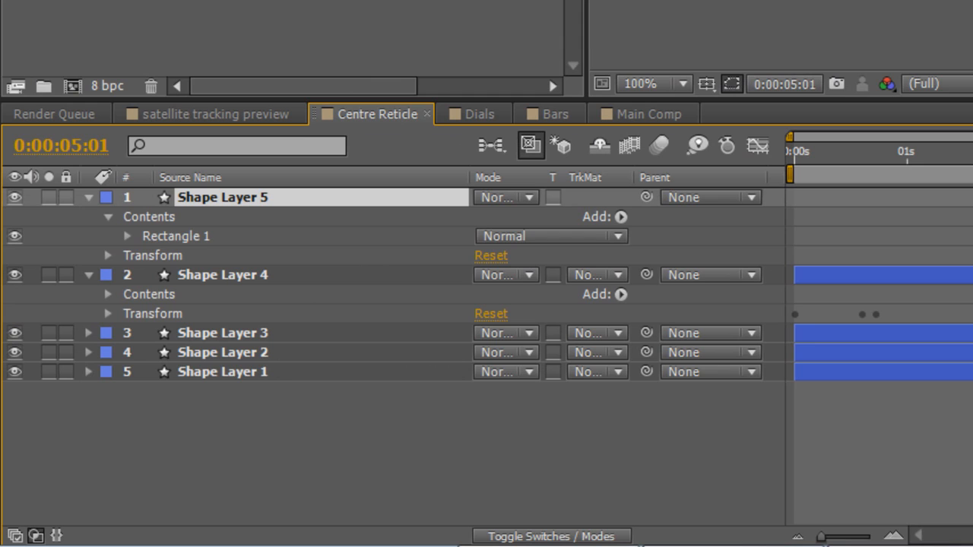
Keyframe Shape Layer 5's opacity at 100% at 0:00:05:01, 0% at 0:00:05:11 and 100% at 0:00:05:21.
{"action": "key", "text": "t"}
{"action": "left_click", "coordinate": [147, 218]}
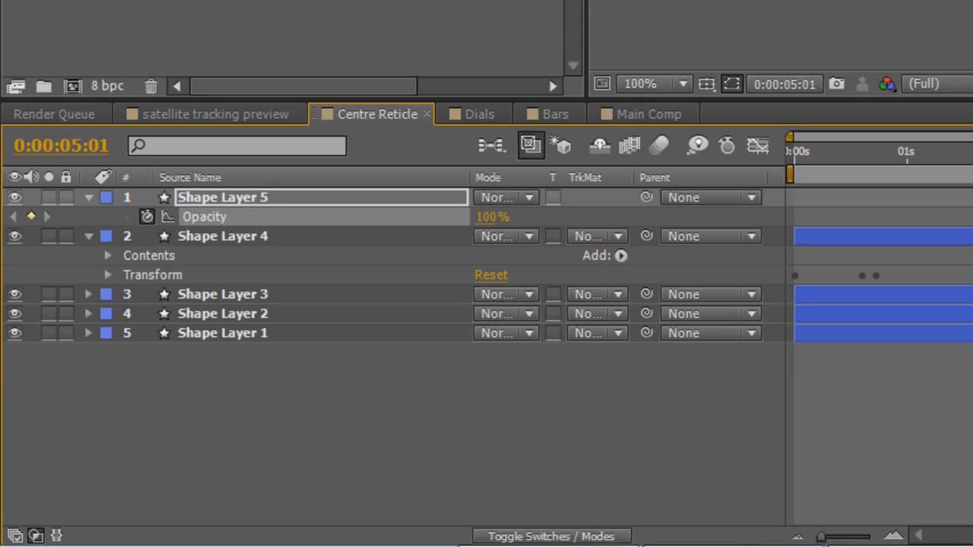
{"action": "key", "text": "shift+Page_Down"}
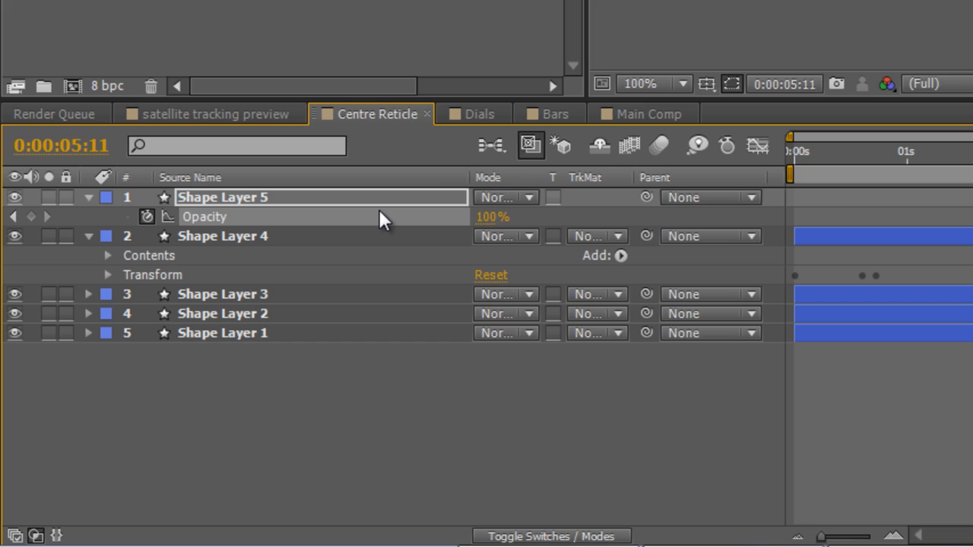
{"action": "left_click_drag", "start_coordinate": [479, 218], "coordinate": [370, 224]}
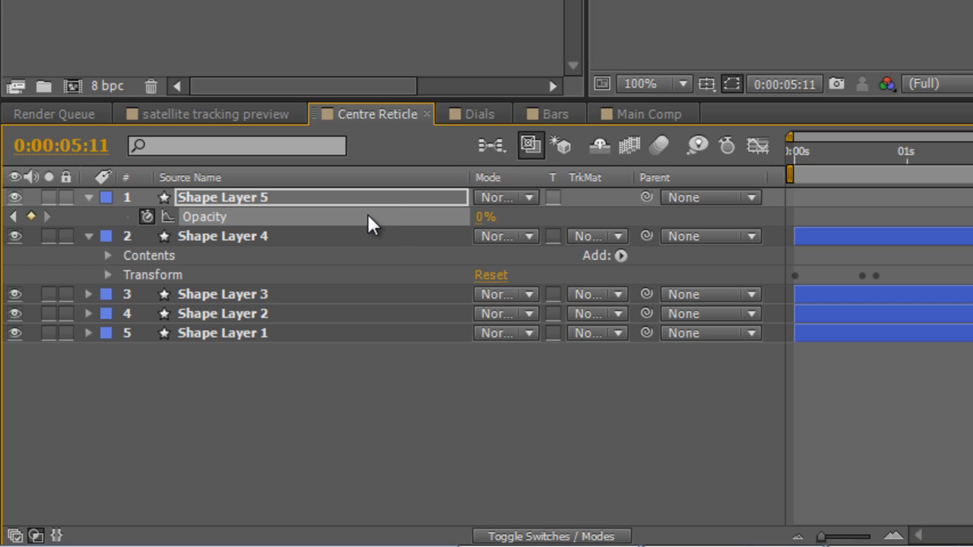
{"action": "key", "text": "shift+Page_Down"}
{"action": "left_click_drag", "start_coordinate": [471, 217], "coordinate": [603, 215]}
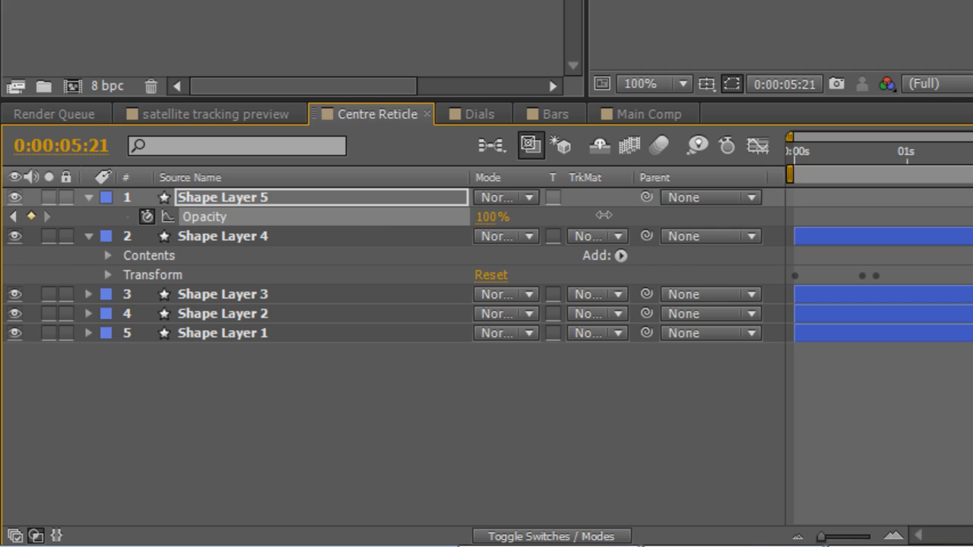
Add the expression loopOut() to Shape Layer 5's opacity and preview the flashing rectangle.
{"action": "left_click", "coordinate": [147, 217], "text": "alt"}
{"action": "key", "text": "BackSpace"}
{"action": "type", "text": "loopOut("}
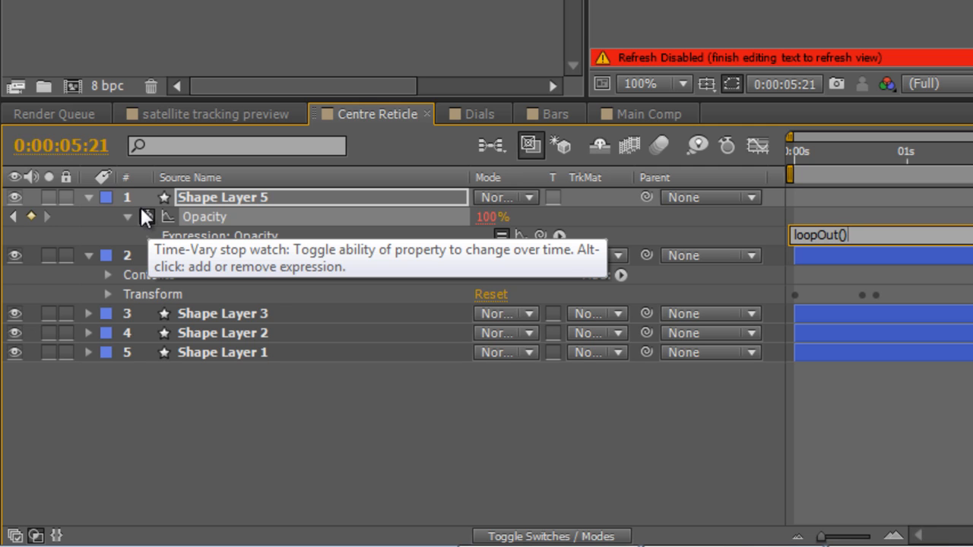
{"action": "left_click", "coordinate": [369, 478]}
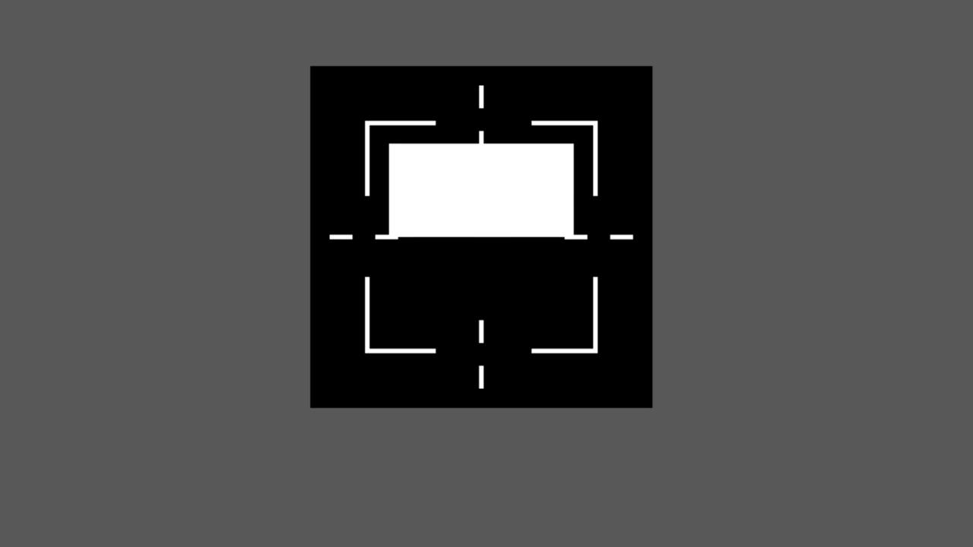
{"action": "key", "text": "space"}
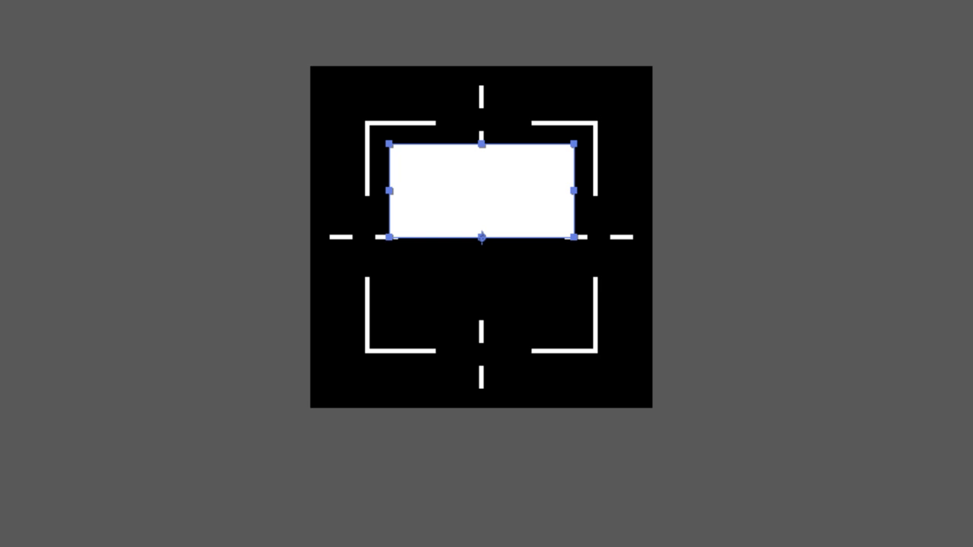
Duplicate the white rectangle and shift the copy straight down from the original.
{"action": "key", "text": "shift+Down"}
{"action": "key", "text": "shift+Down"}
{"action": "key", "text": "shift+Down"}
{"action": "key", "text": "shift+Down"}
{"action": "key", "text": "shift+Down"}
{"action": "key", "text": "shift+Down"}
{"action": "key", "text": "shift+Down"}
{"action": "key", "text": "shift+Down"}
{"action": "key", "text": "shift+Down"}
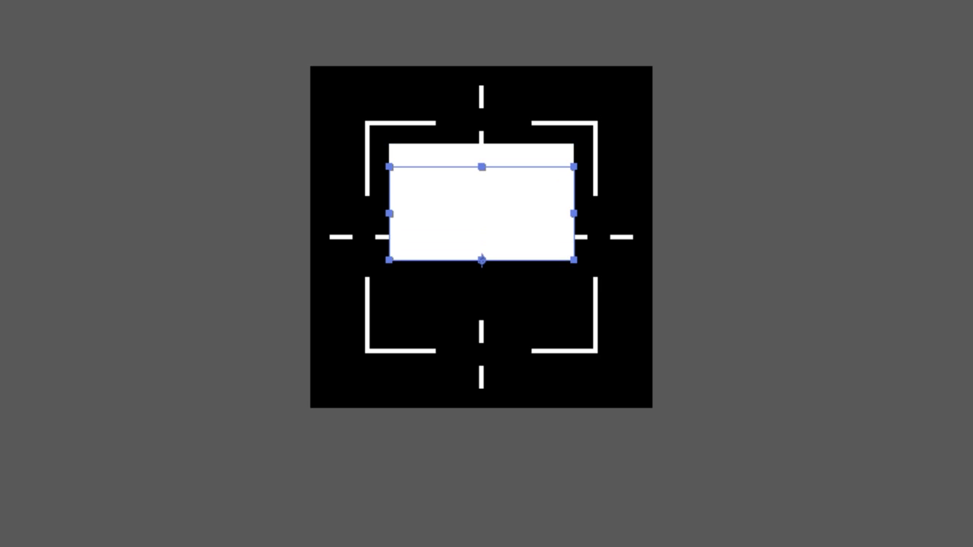